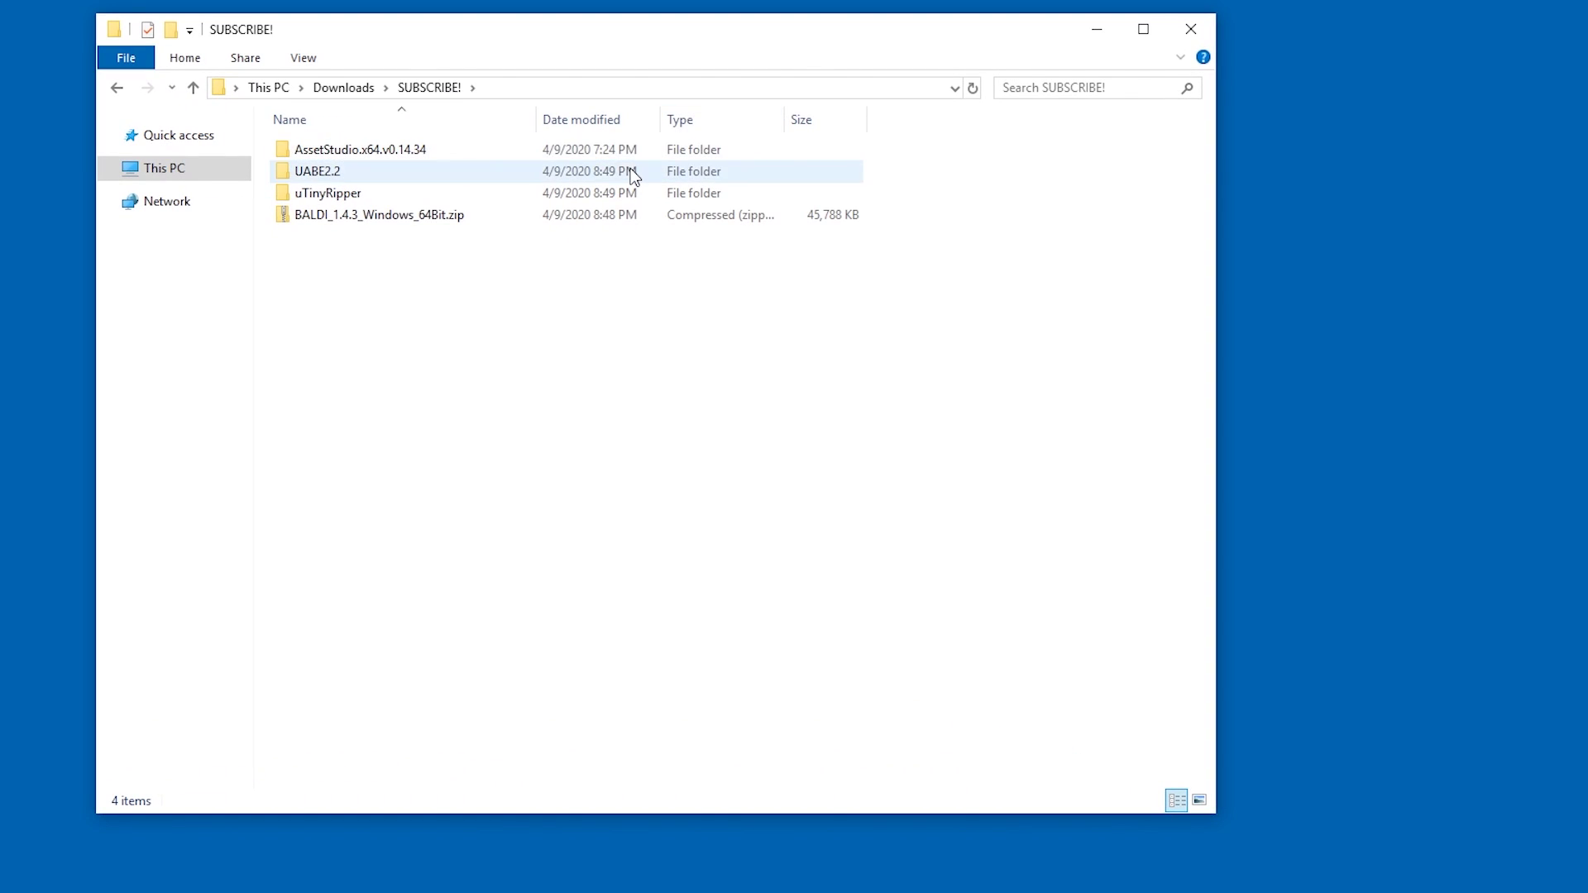
Extract BALDI_1.4.3_Windows_64Bit.zip into its own folder inside SUBSCRIBE!
right_click(370, 217)
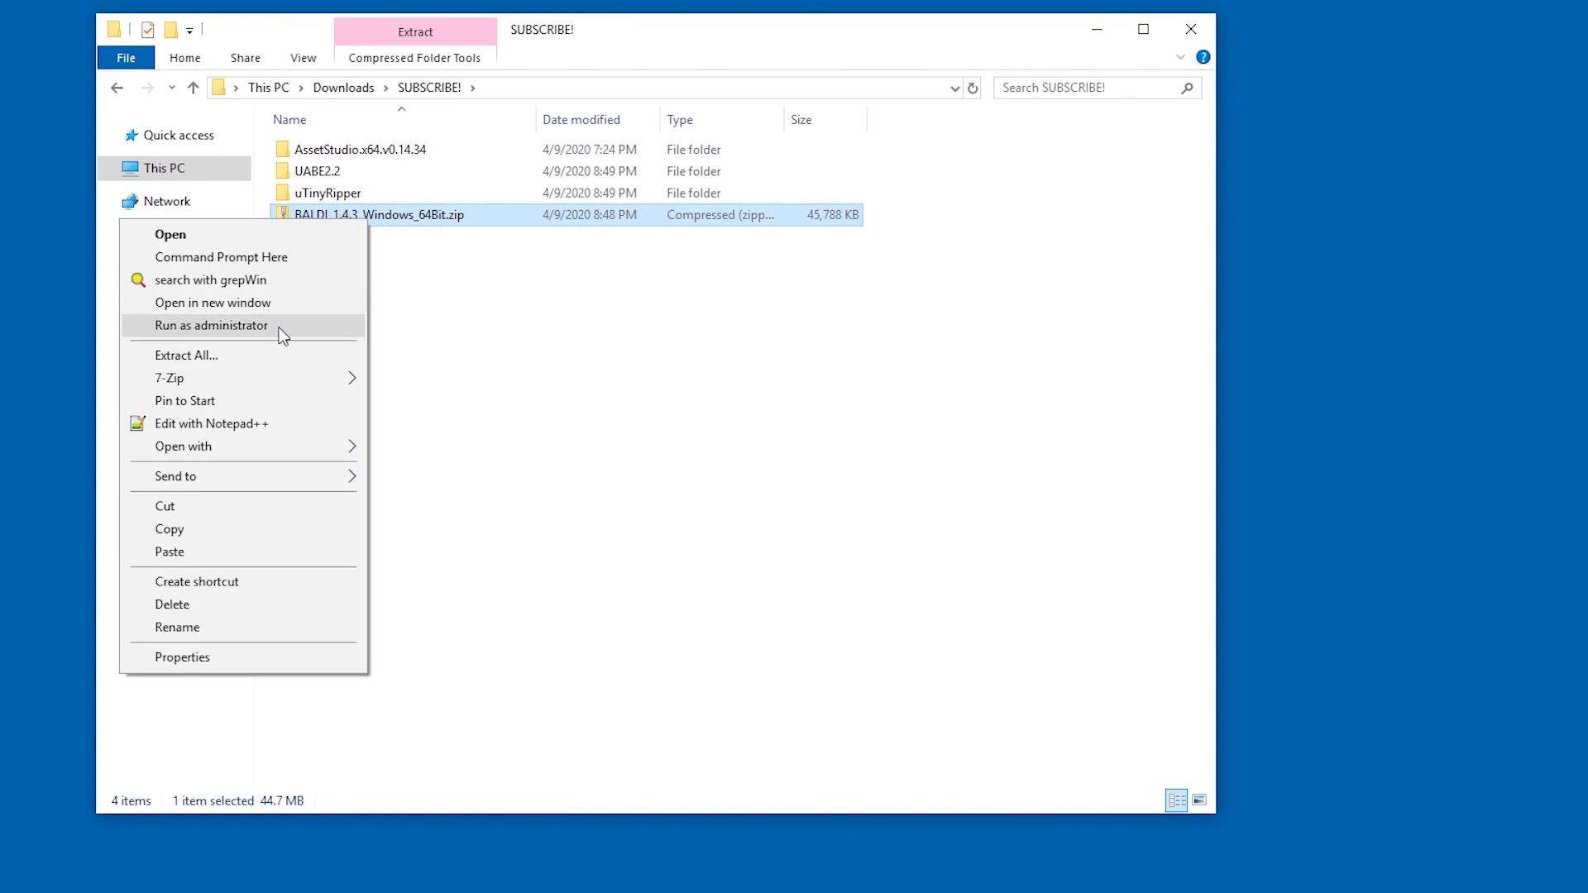
left_click(271, 359)
left_click(981, 655)
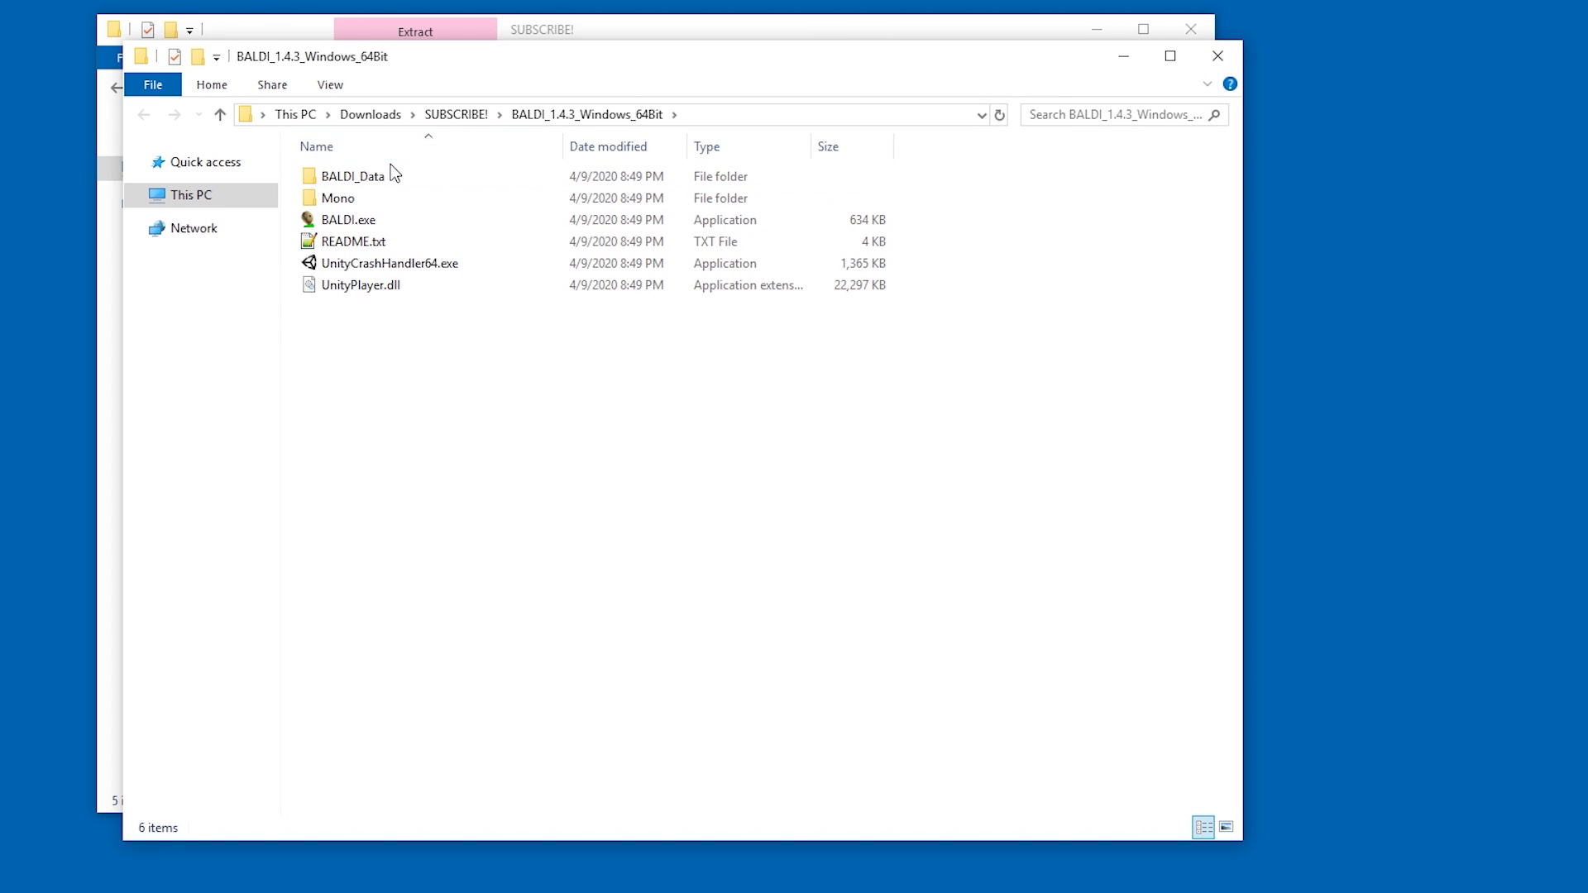
Launch BALDI.exe from the extracted folder and briefly play the opening of Story Mode.
double_click(382, 222)
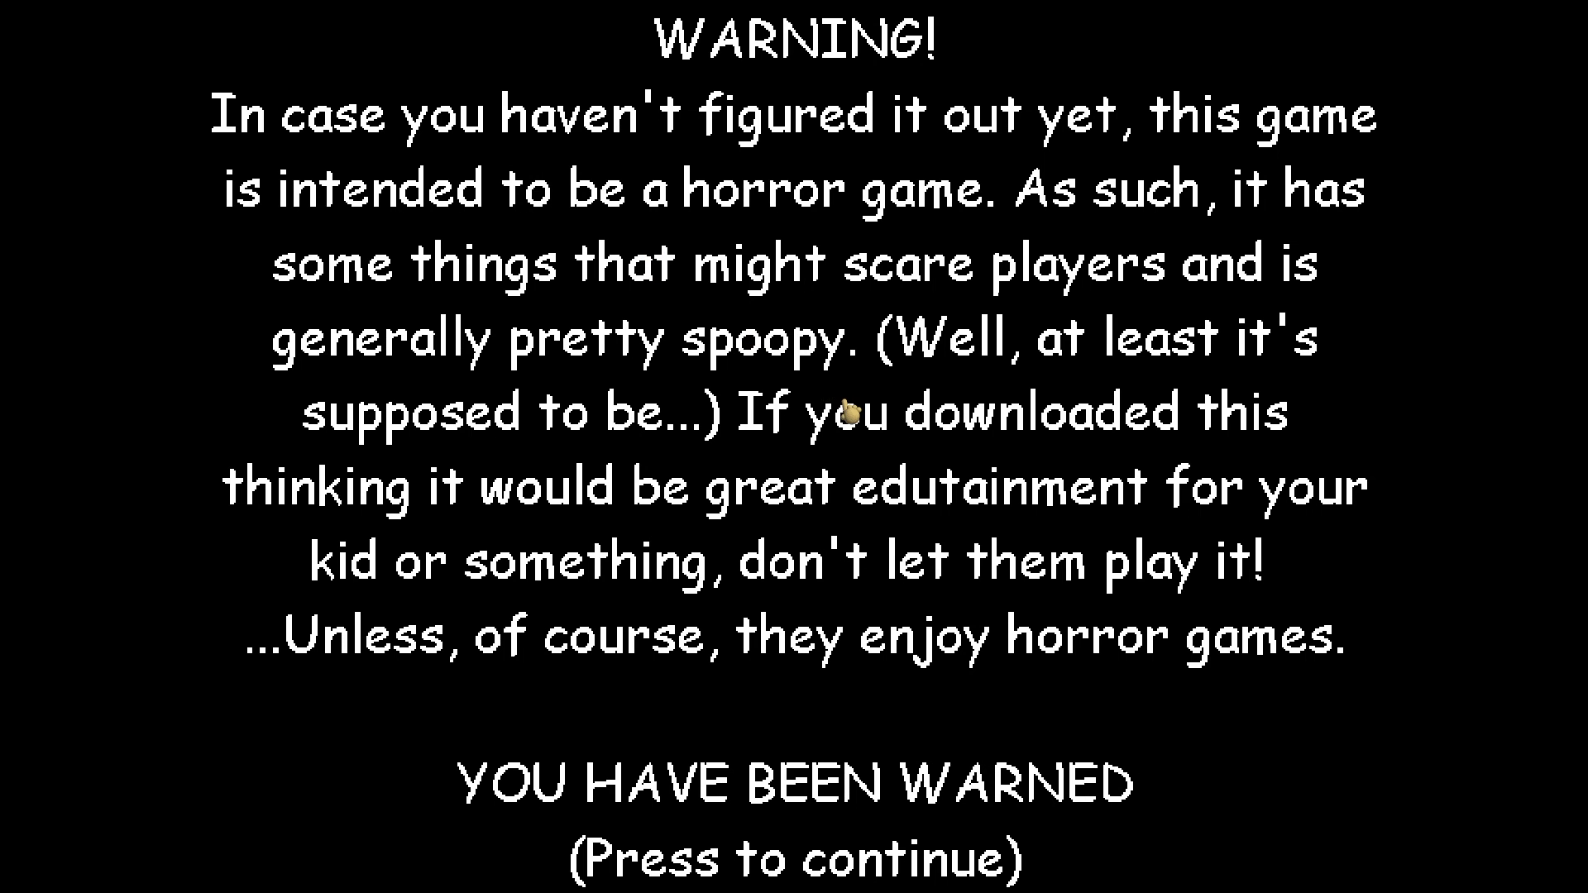
left_click(847, 406)
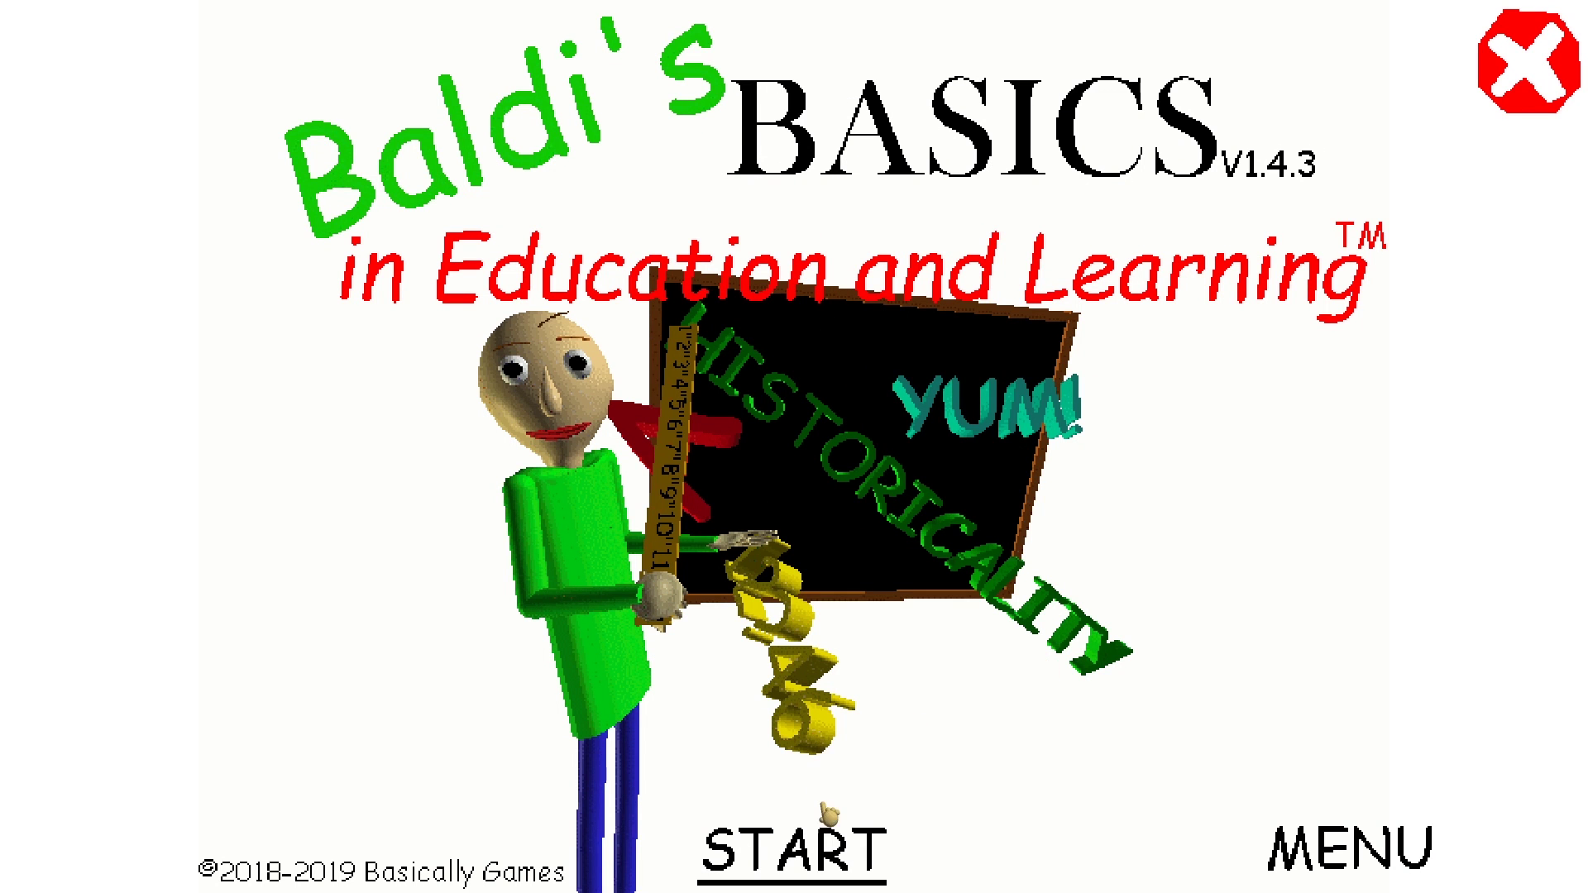
left_click(812, 839)
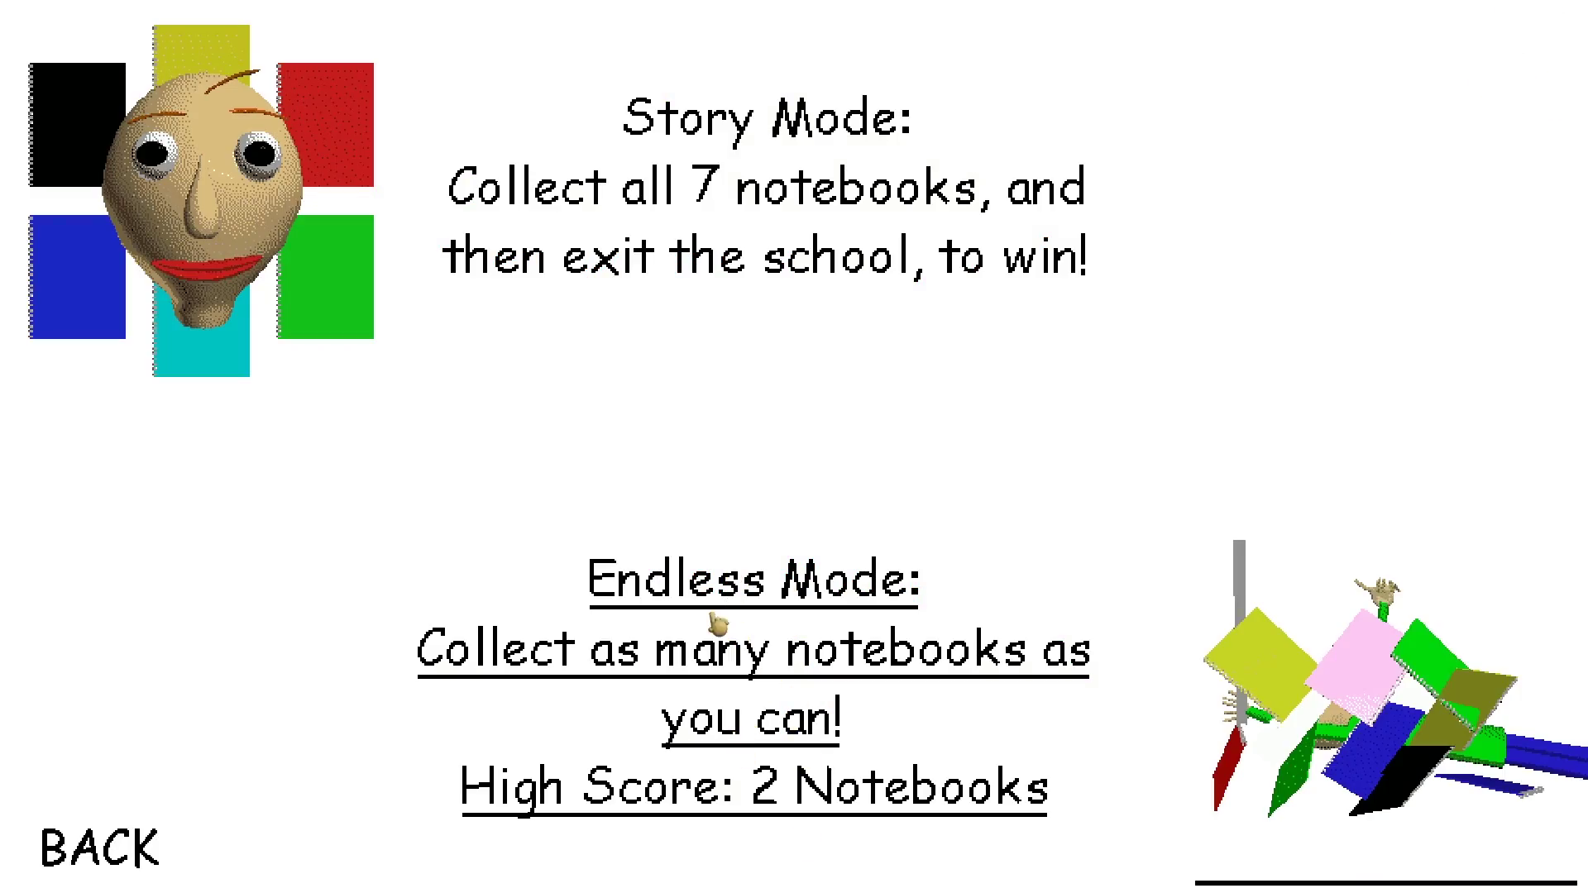
left_click(723, 645)
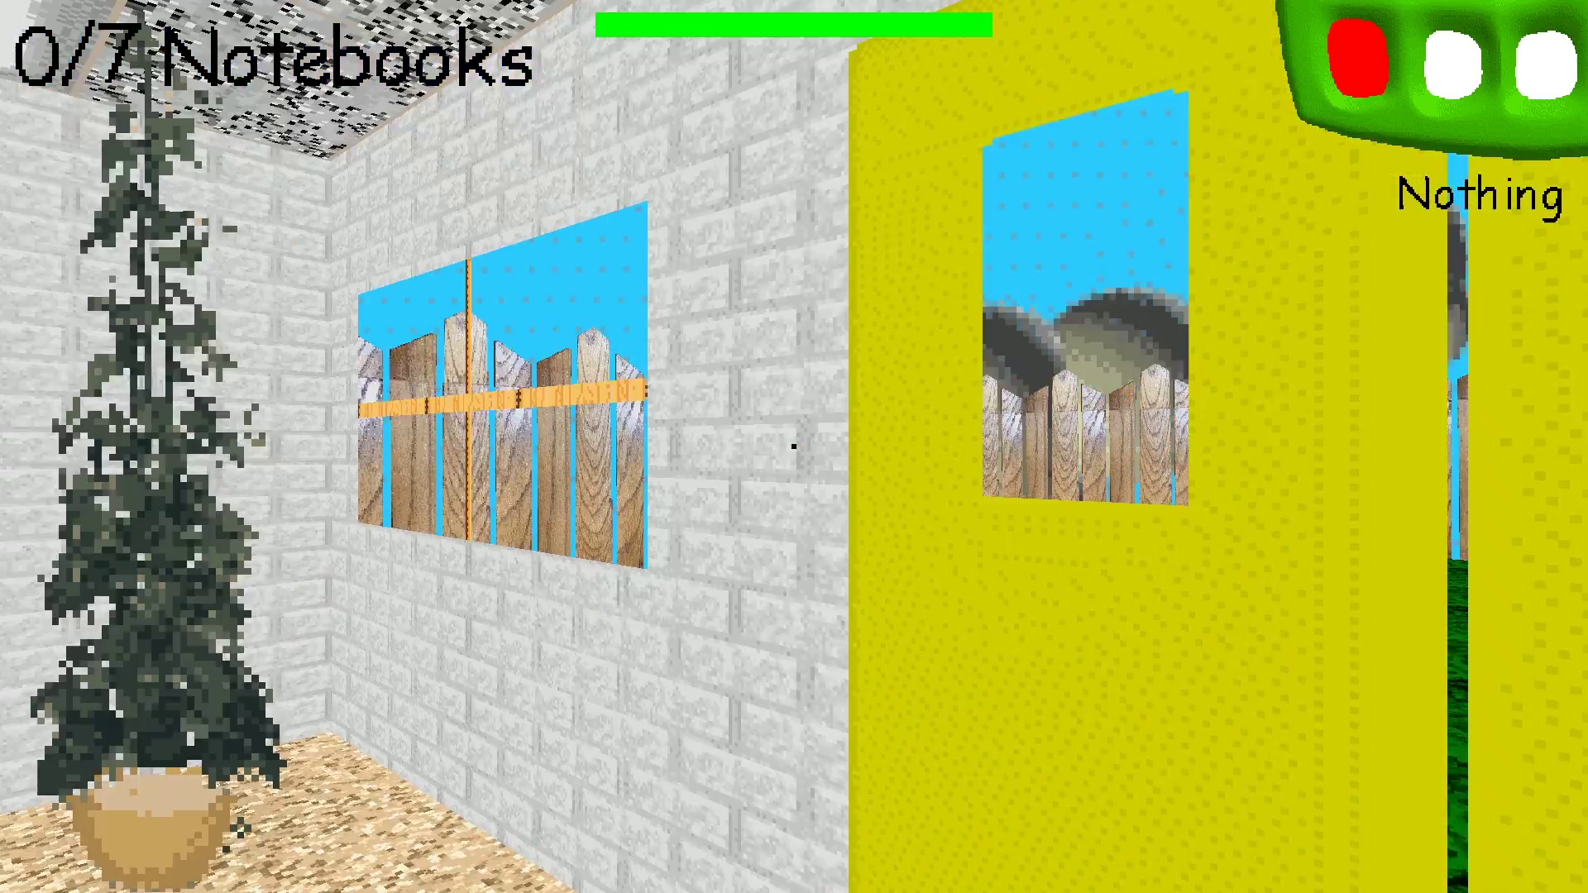
mouse_move(794, 447)
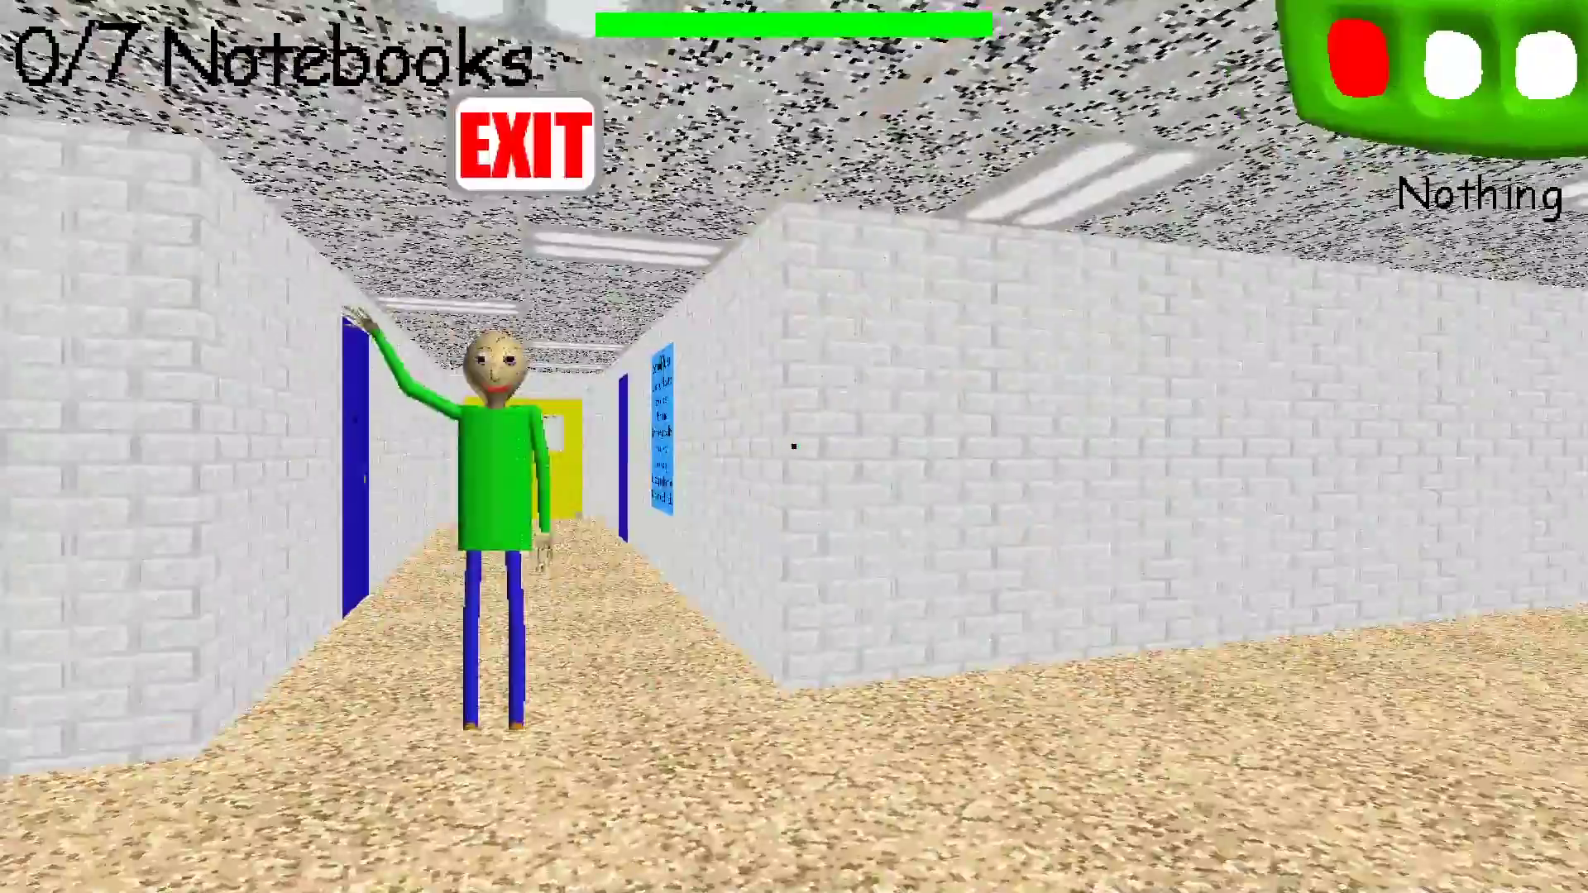
key("w")
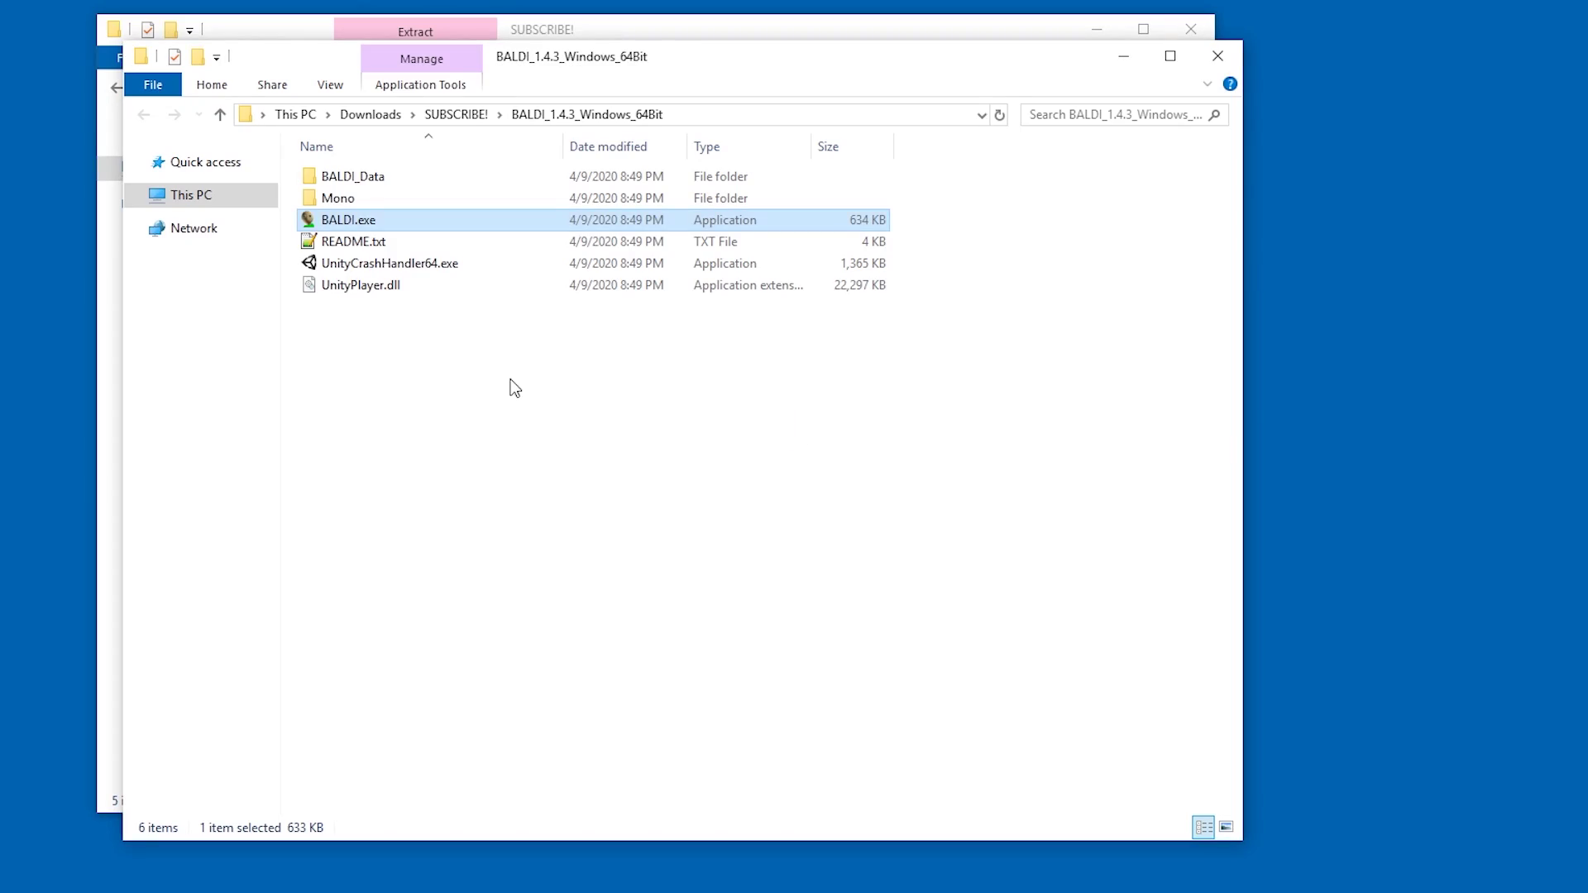
left_click(514, 389)
Launch AssetStudioGUI.exe from the AssetStudio.x64.v0.14.34 folder.
left_click_drag(539, 61, 890, 100)
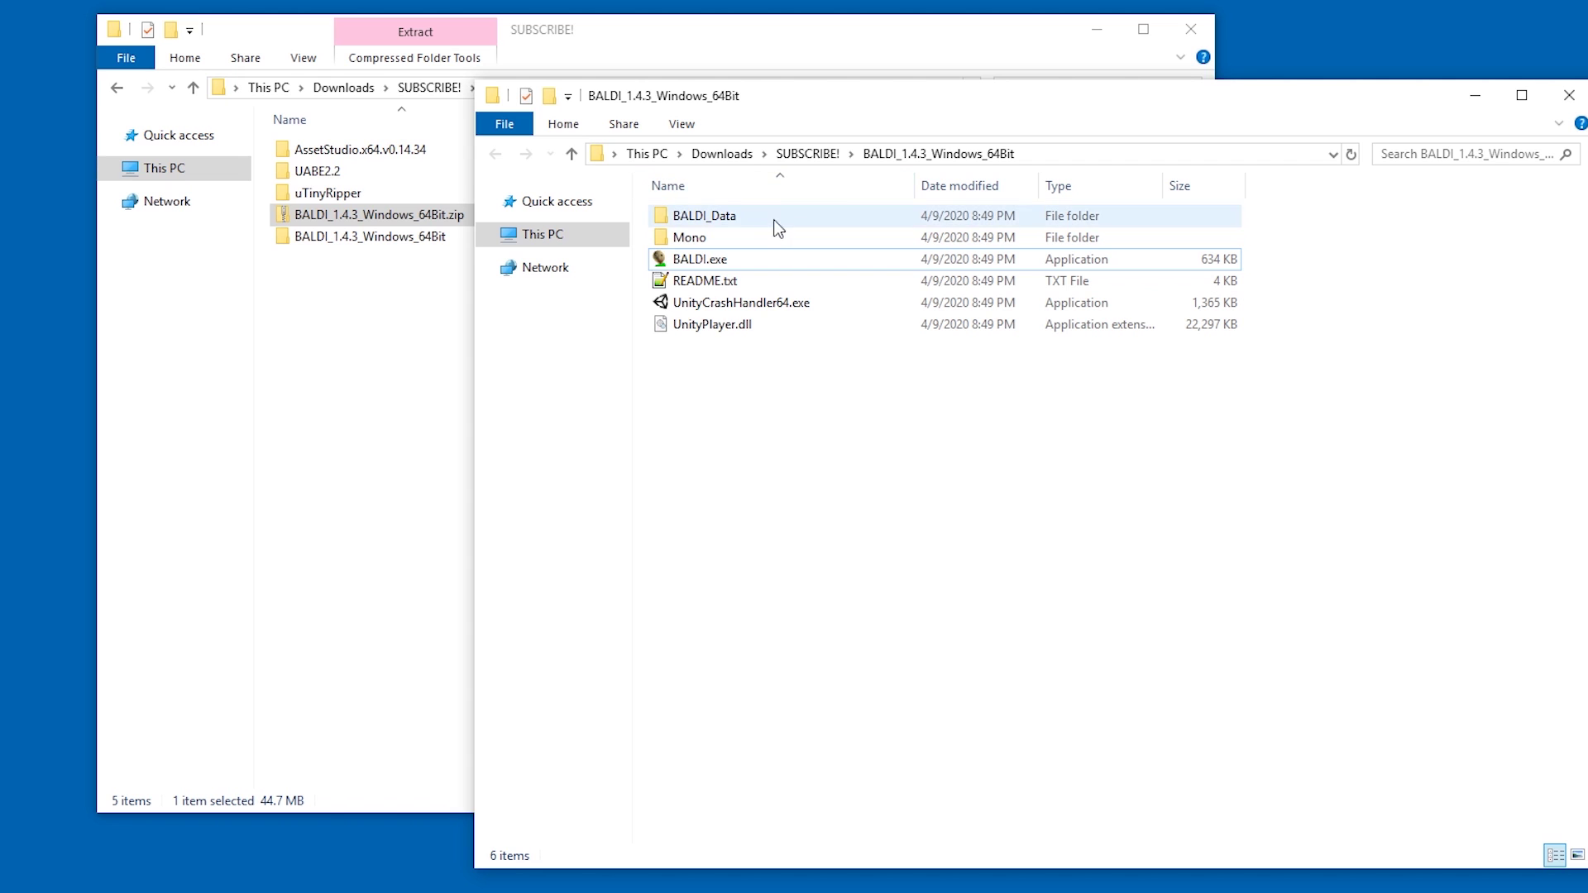
double_click(390, 156)
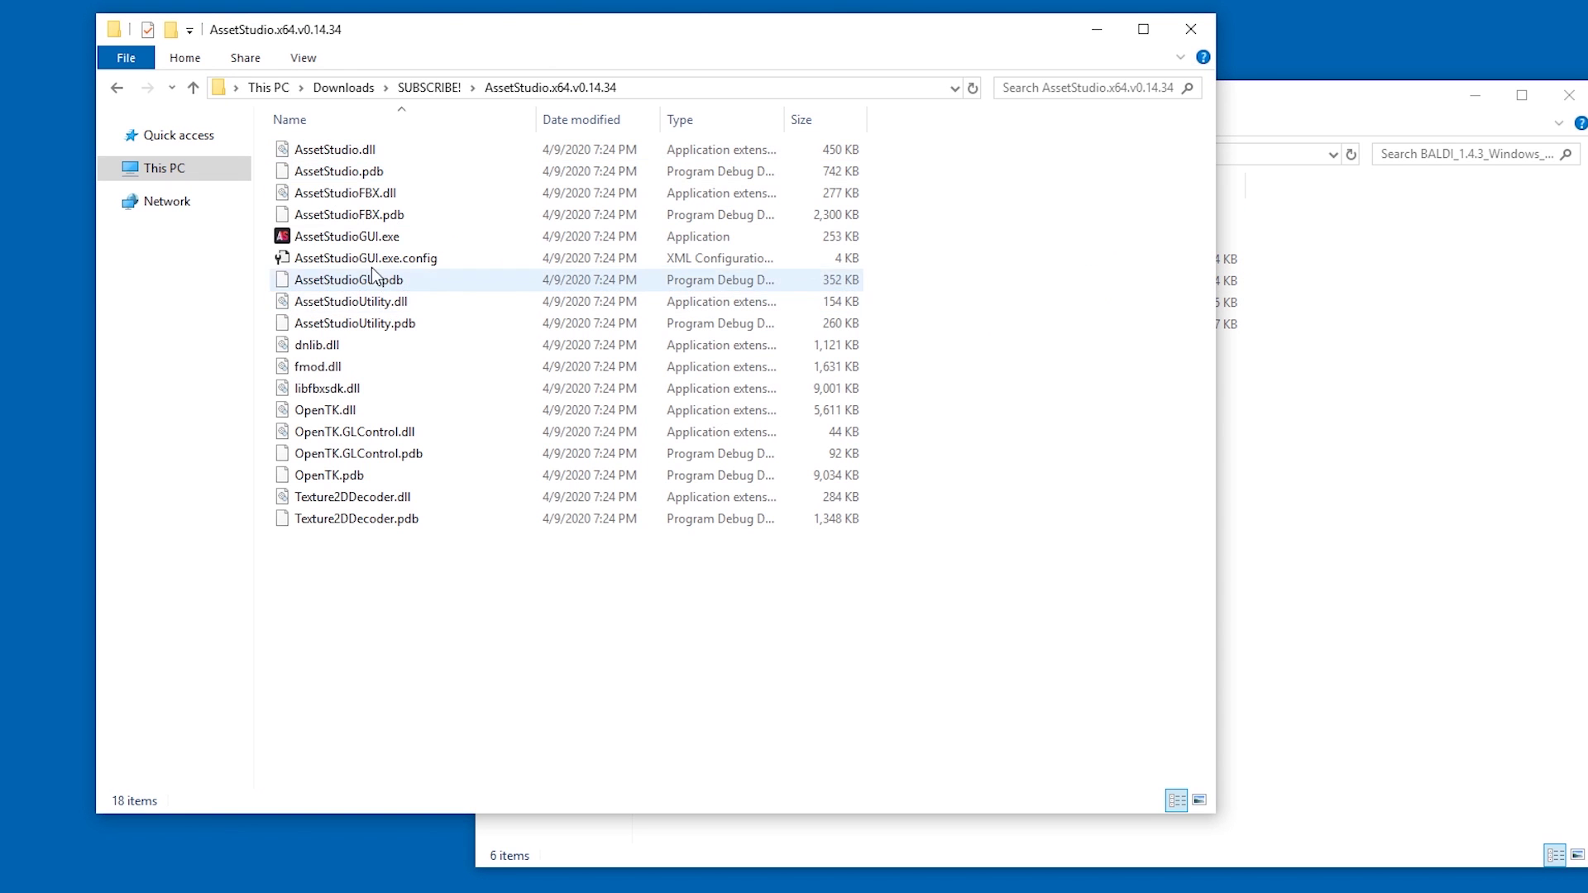
left_click(364, 237)
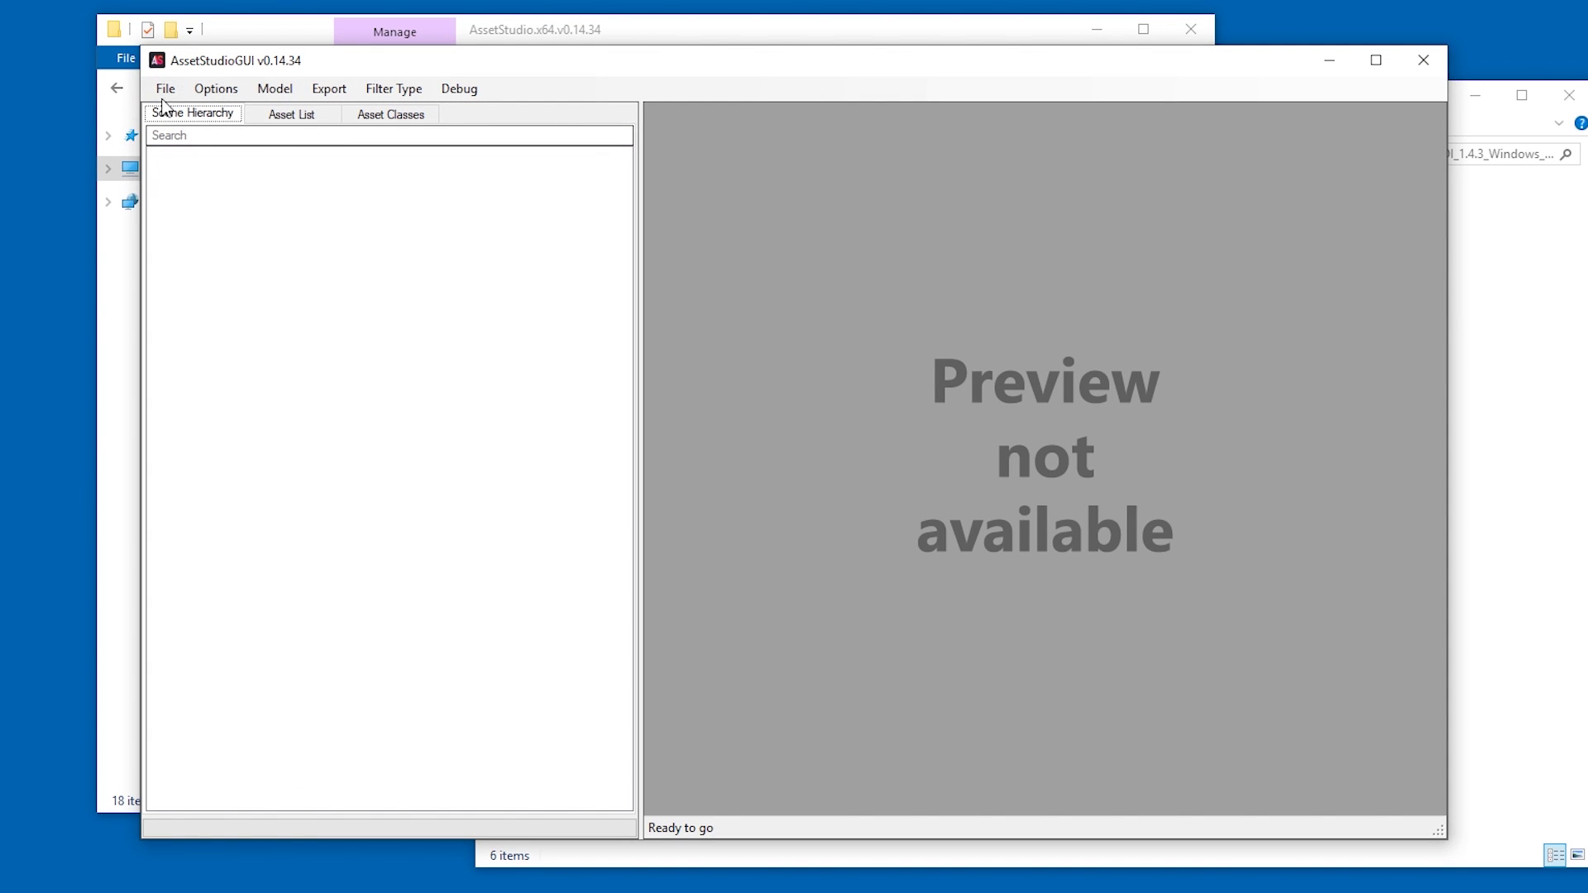
Load the BALDI_1.4.3_Windows_64Bit game folder into AssetStudioGUI.
left_click(165, 89)
left_click(216, 131)
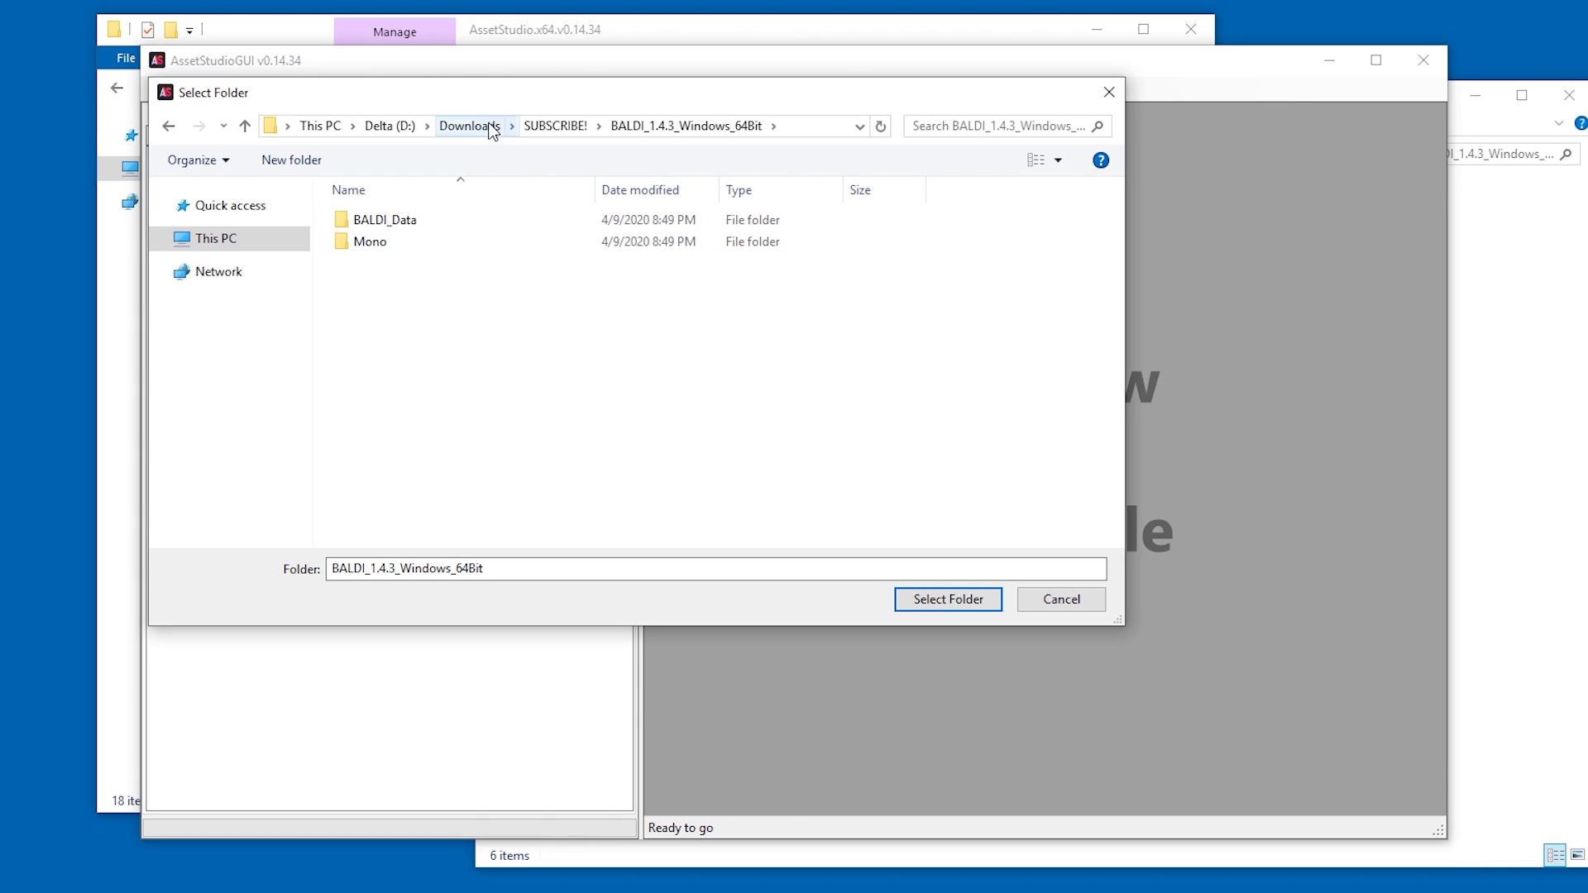
left_click(820, 124)
left_click(1528, 254)
left_click_drag(904, 105, 1049, 163)
left_click(469, 339)
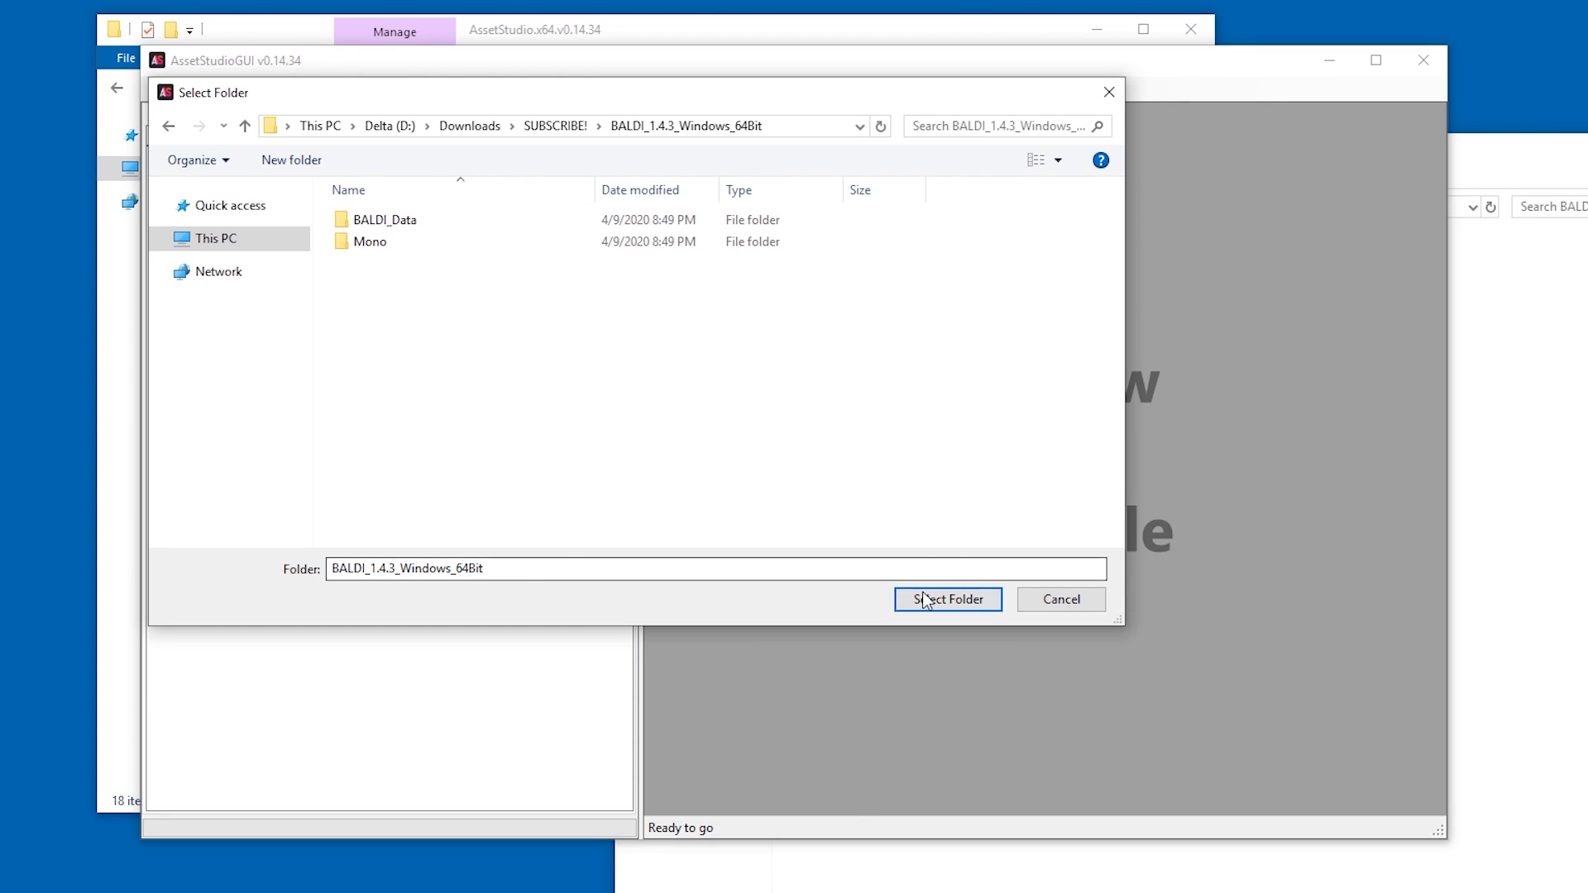
left_click(943, 599)
Show the list of loaded assets, preview a few, and sort the list by type.
left_click(291, 114)
left_click(240, 201)
key("Down")
key("Up")
key("Up")
left_click(457, 162)
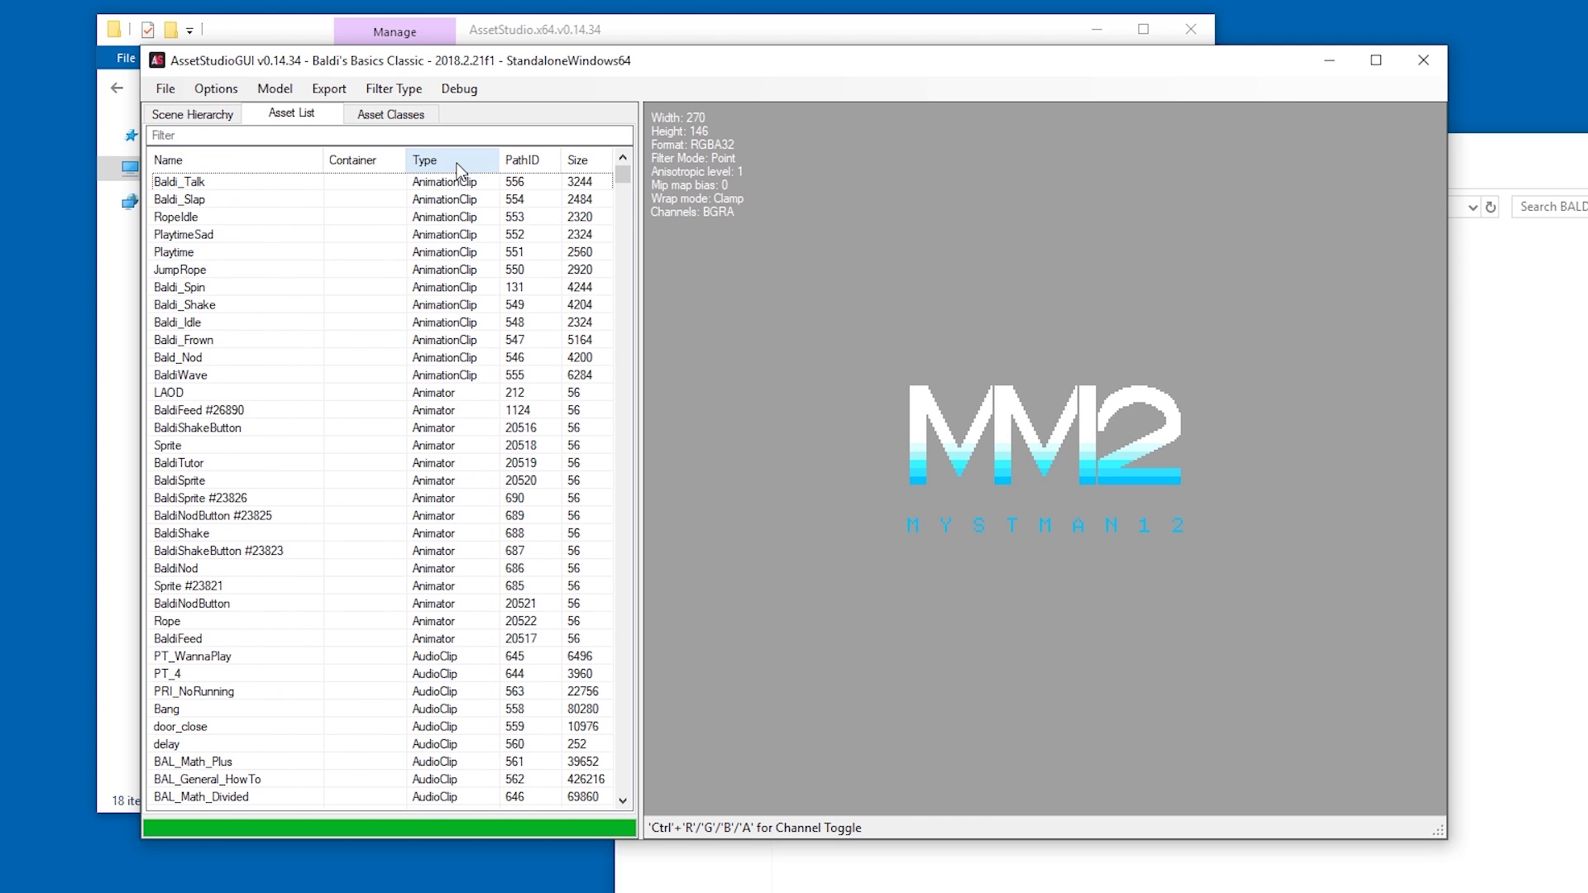
Preview the game's Mesh assets one after another, including the combined scene meshes, desks, lockers and basic shapes.
left_click_drag(623, 175, 603, 206)
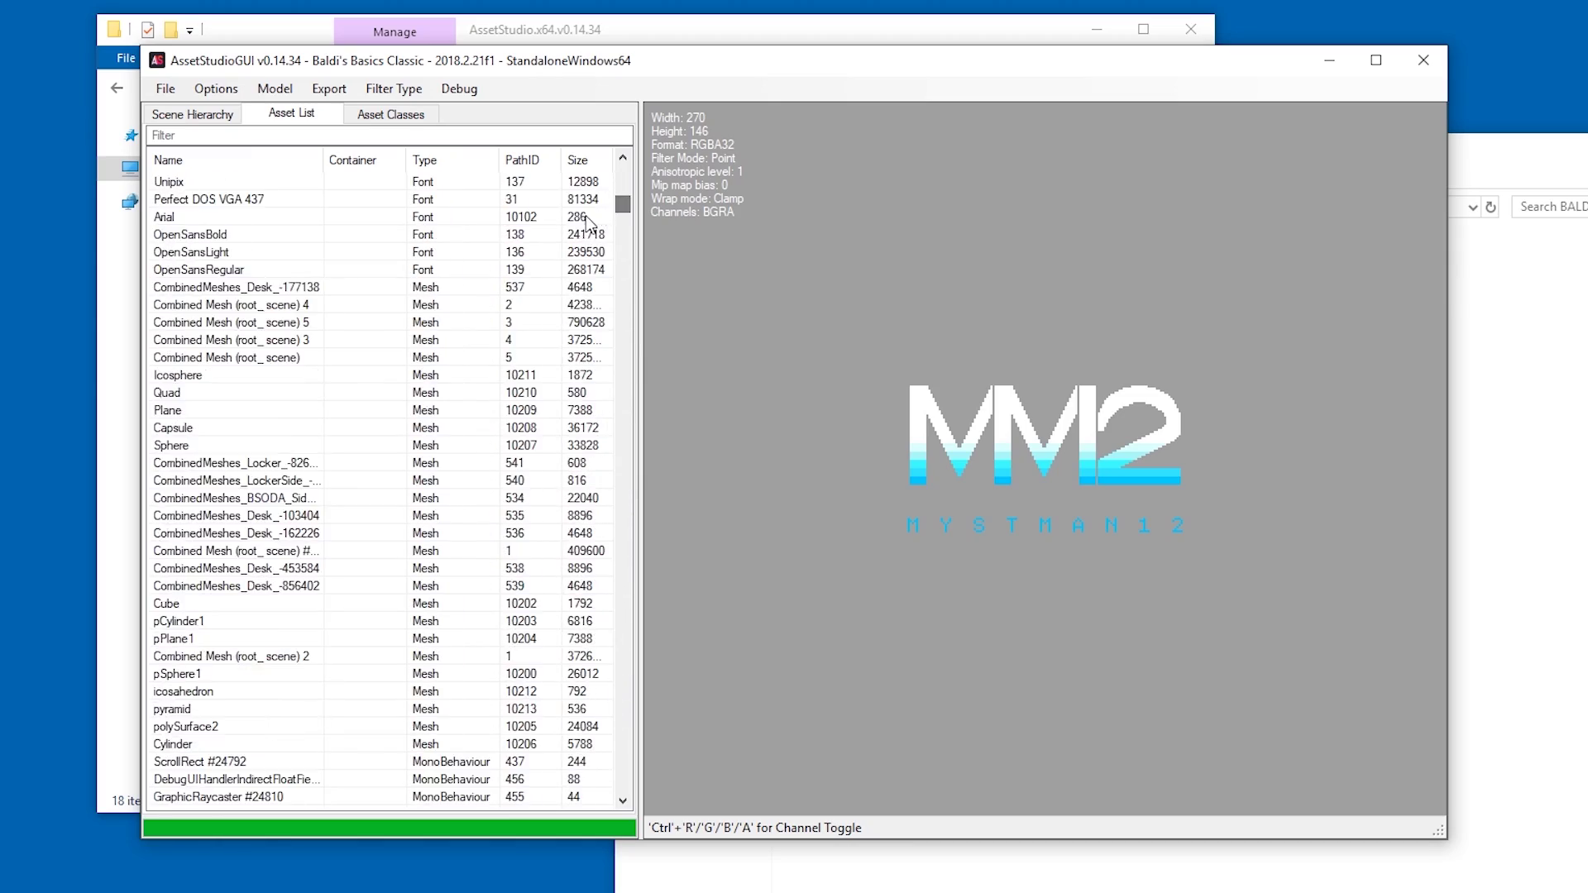
left_click(370, 270)
left_click(248, 307)
left_click(246, 288)
left_click(243, 307)
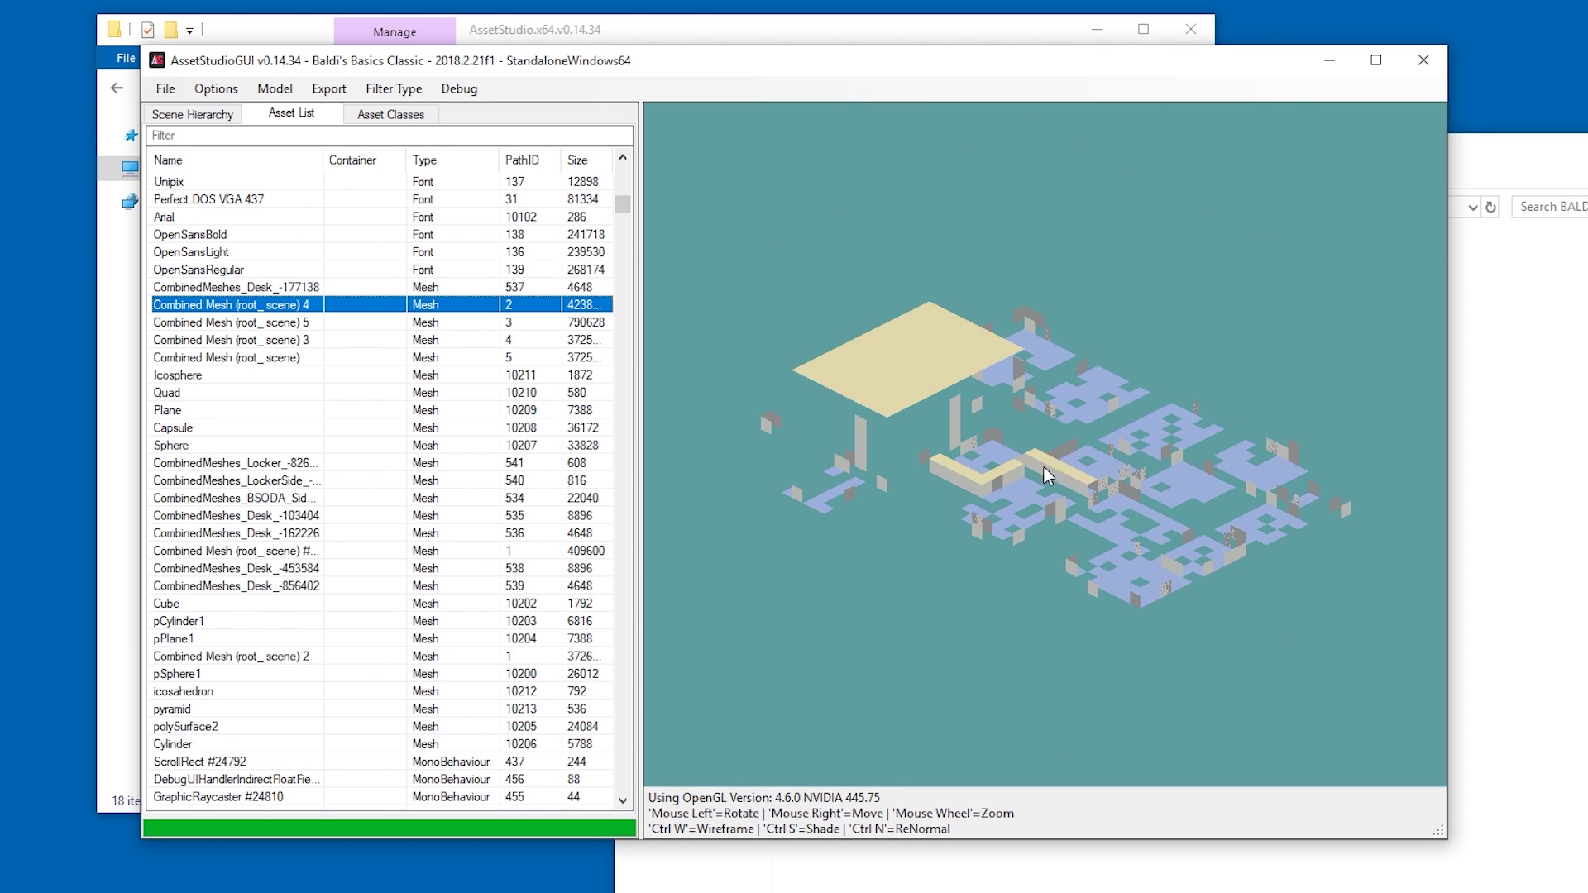
key("Down")
key("Down")
key("Down")
key("Down")
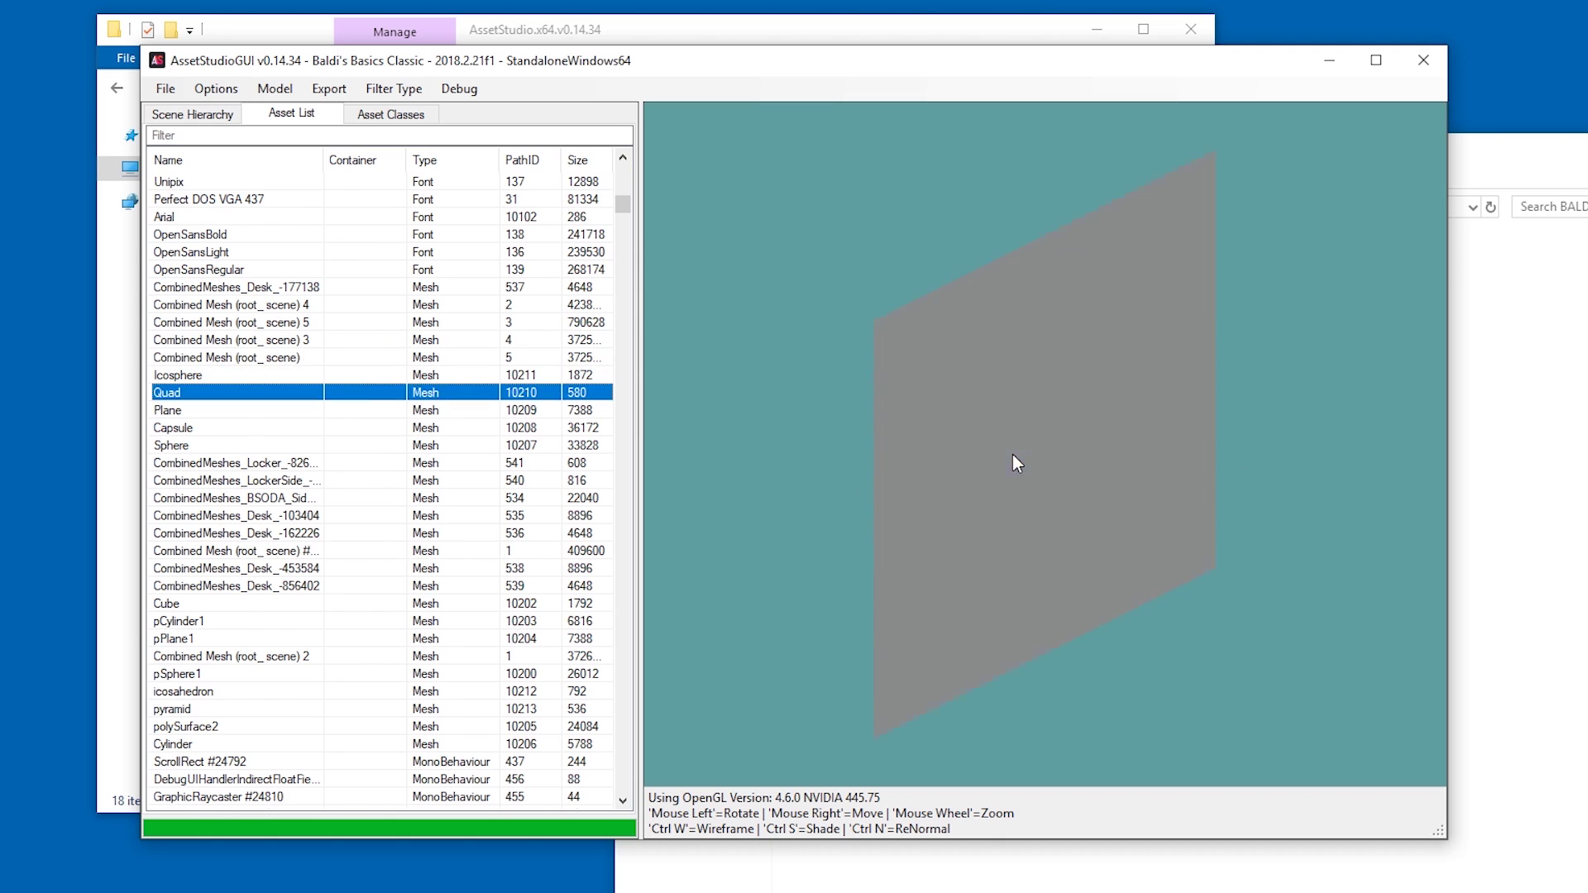
key("Down")
key("Down")
key("Down")
key("Down")
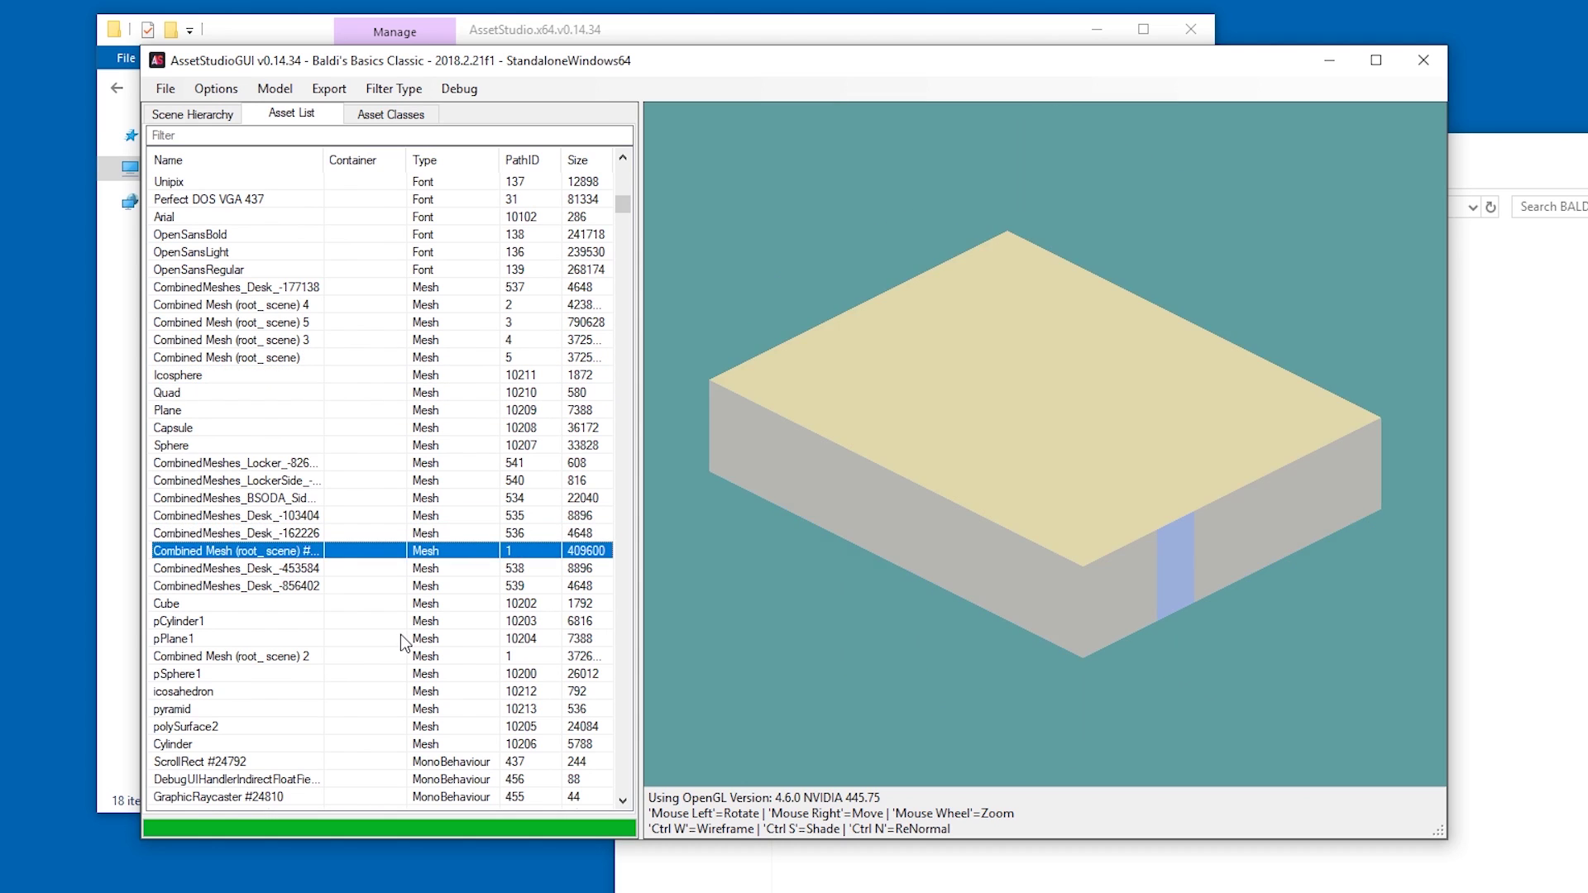
key("Up")
key("Up")
key("Up")
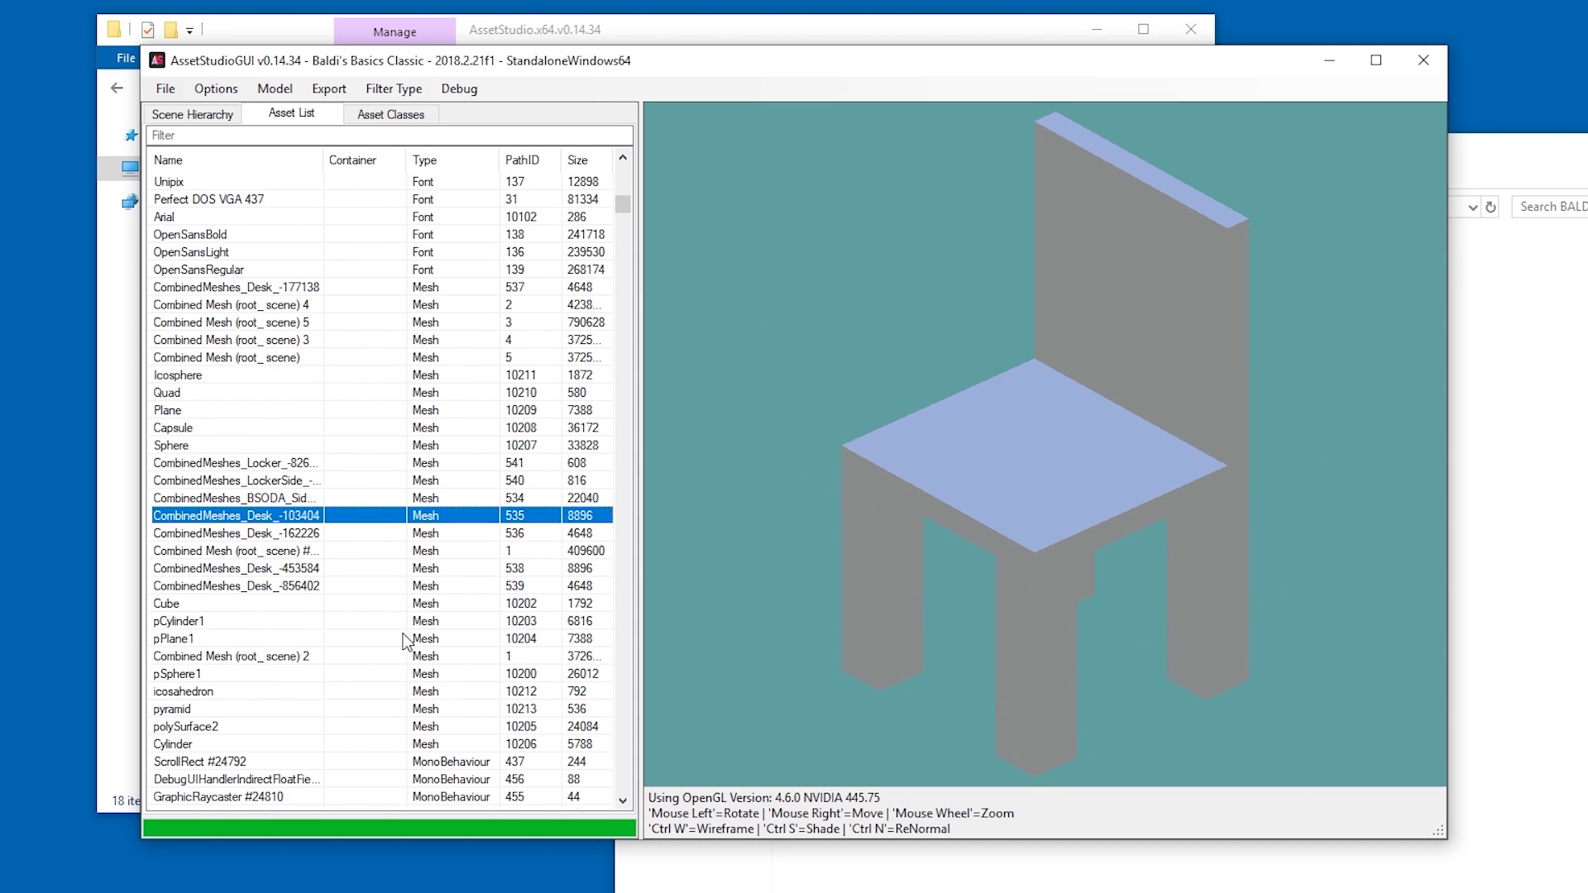
key("Down")
key("Down")
key("Down")
key("Down")
key("Down")
key("Down")
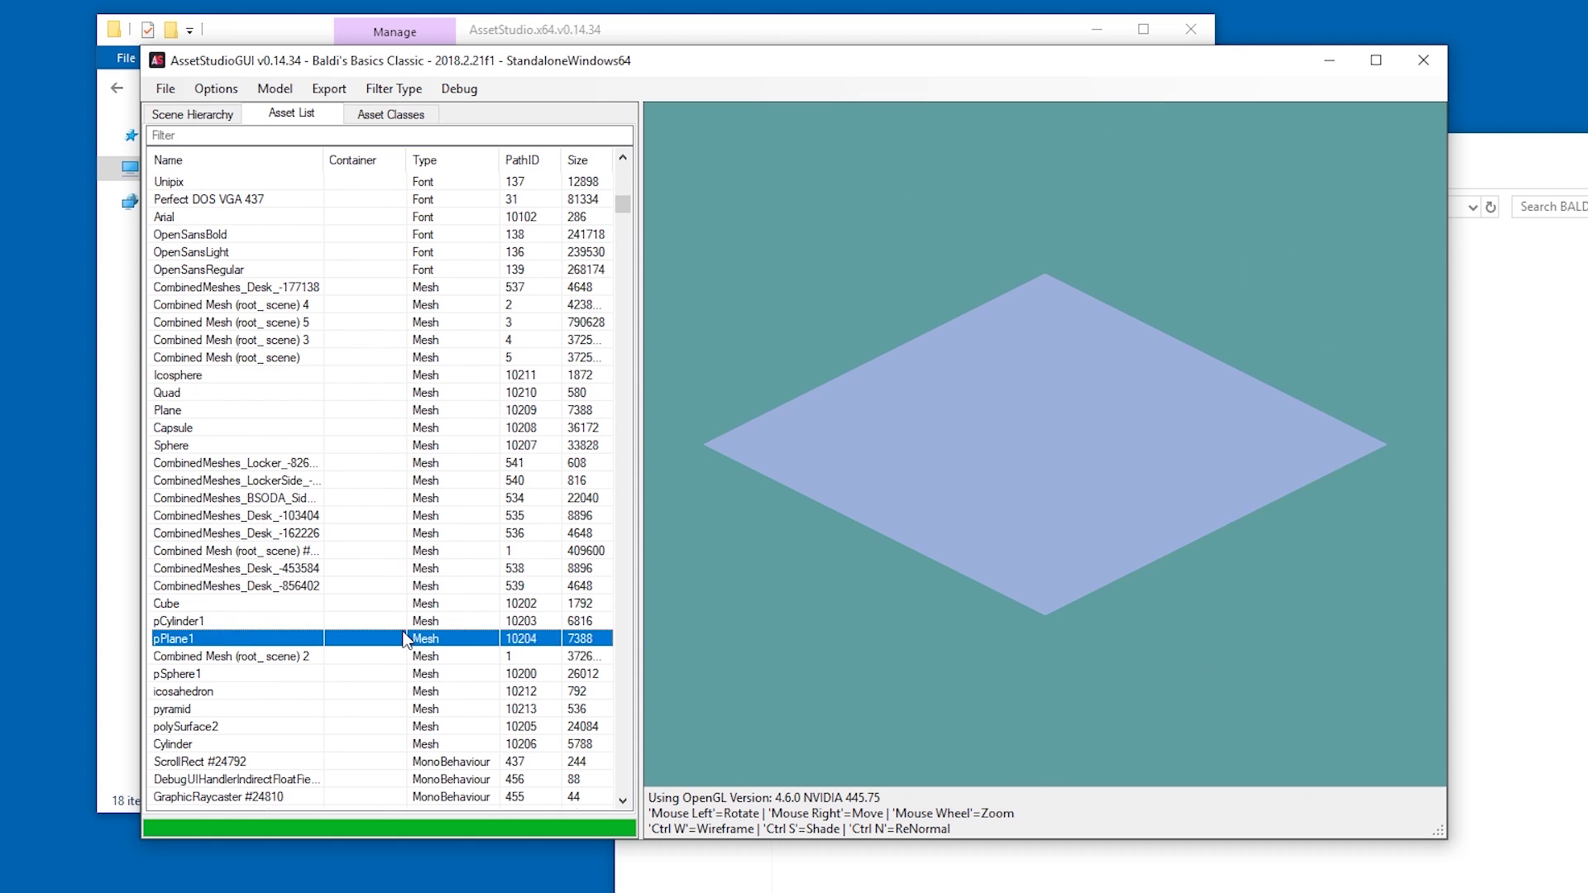
key("Down")
key("Down")
key("Down")
key("Down")
key("Down")
key("Up")
key("Up")
key("Up")
key("Up")
key("Up")
key("Up")
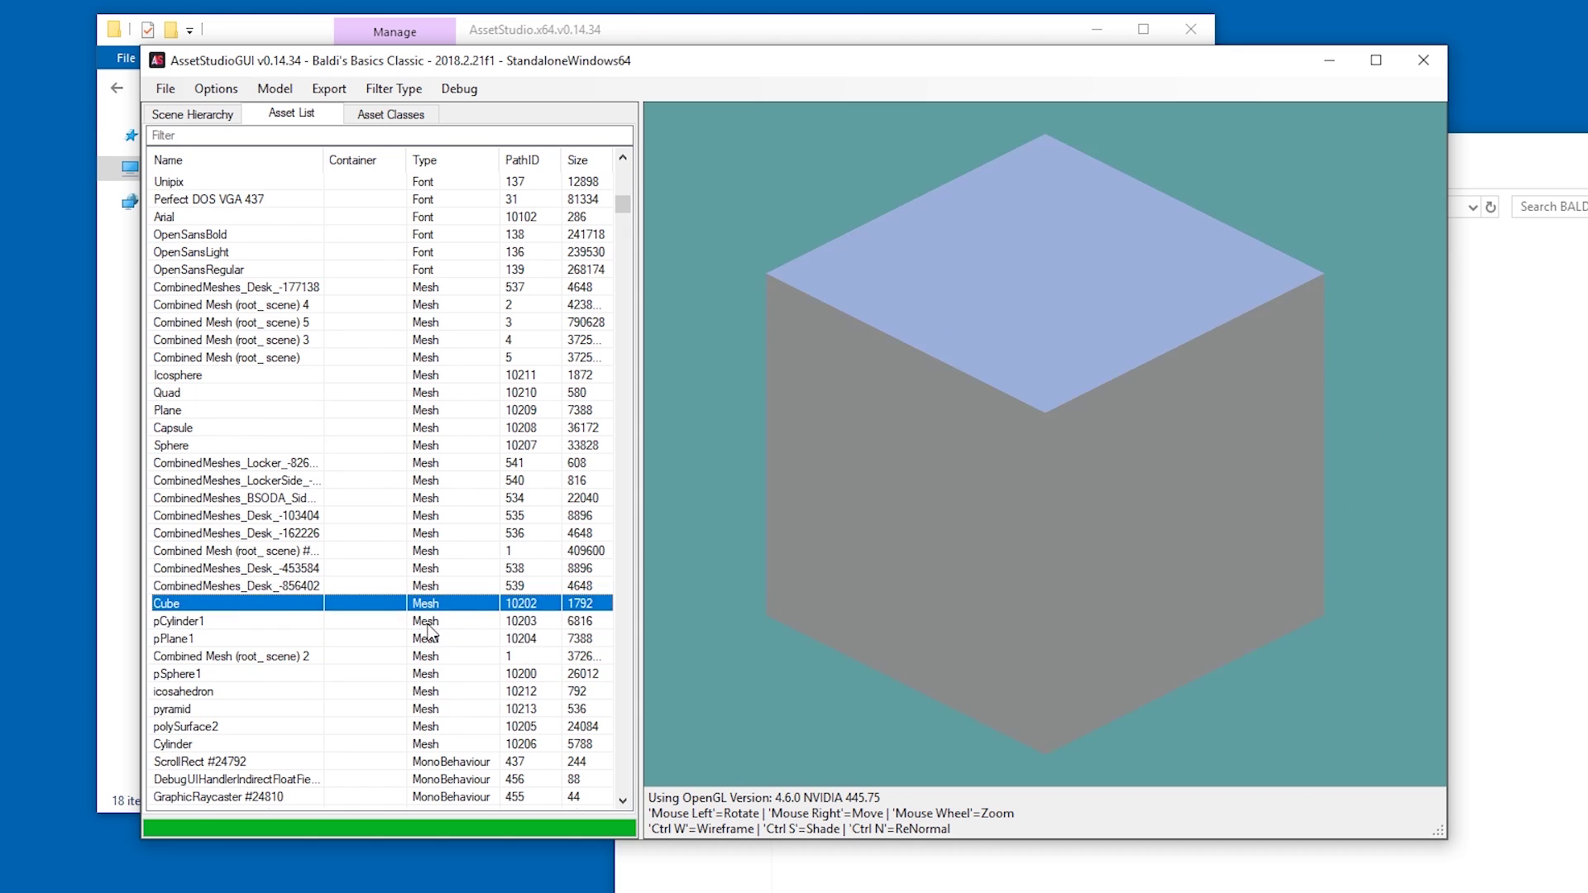
key("Up")
key("Up")
key("Up")
key("Up")
key("Up")
key("Up")
key("Up")
key("Up")
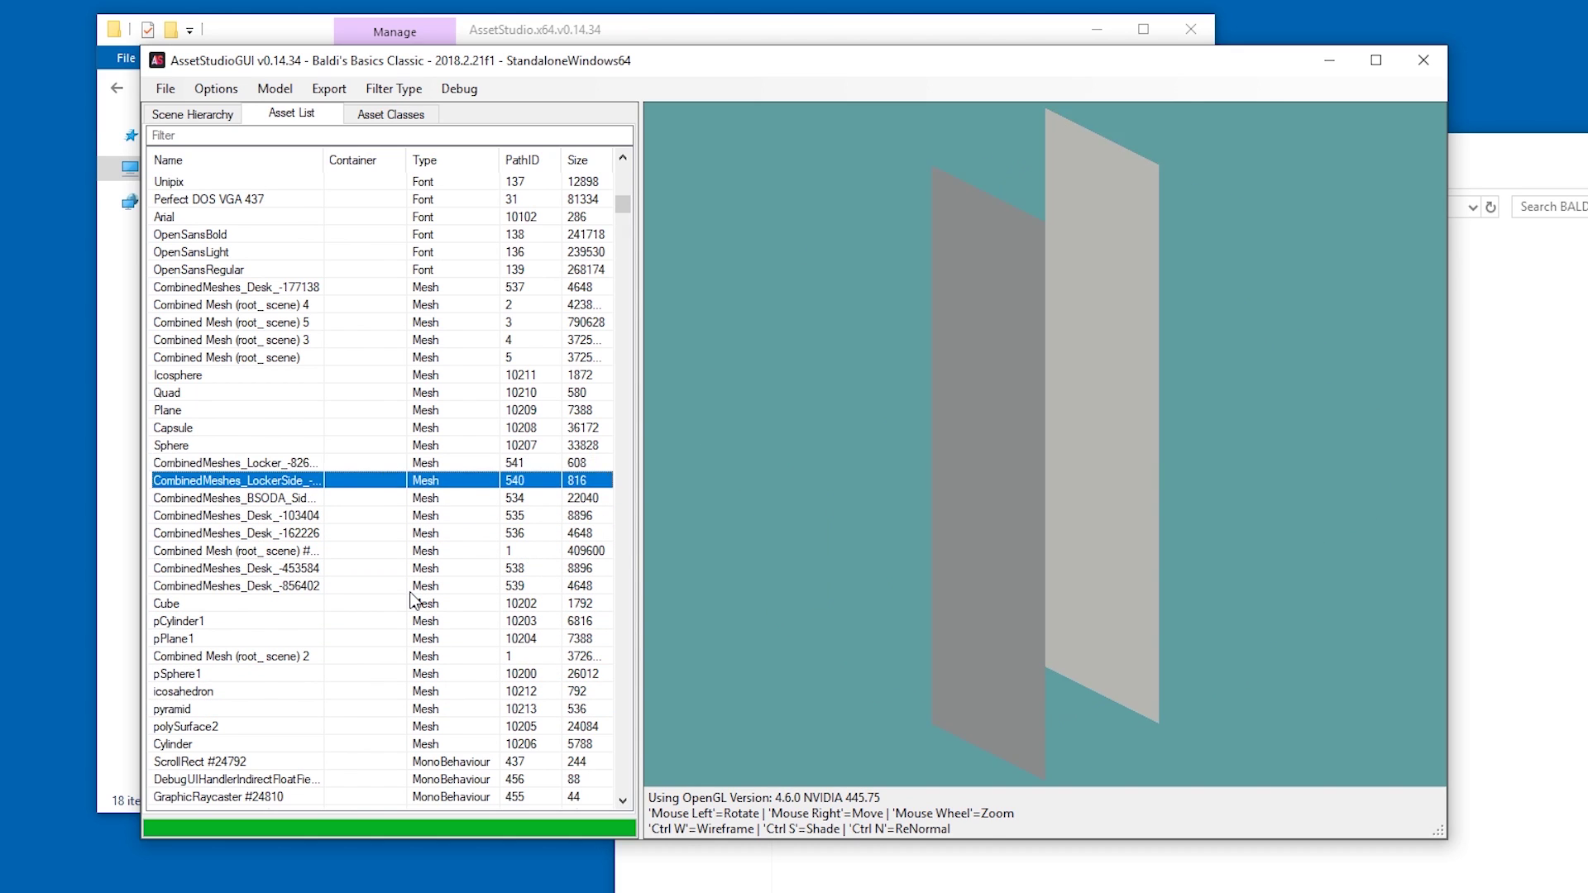
key("Down")
key("Down")
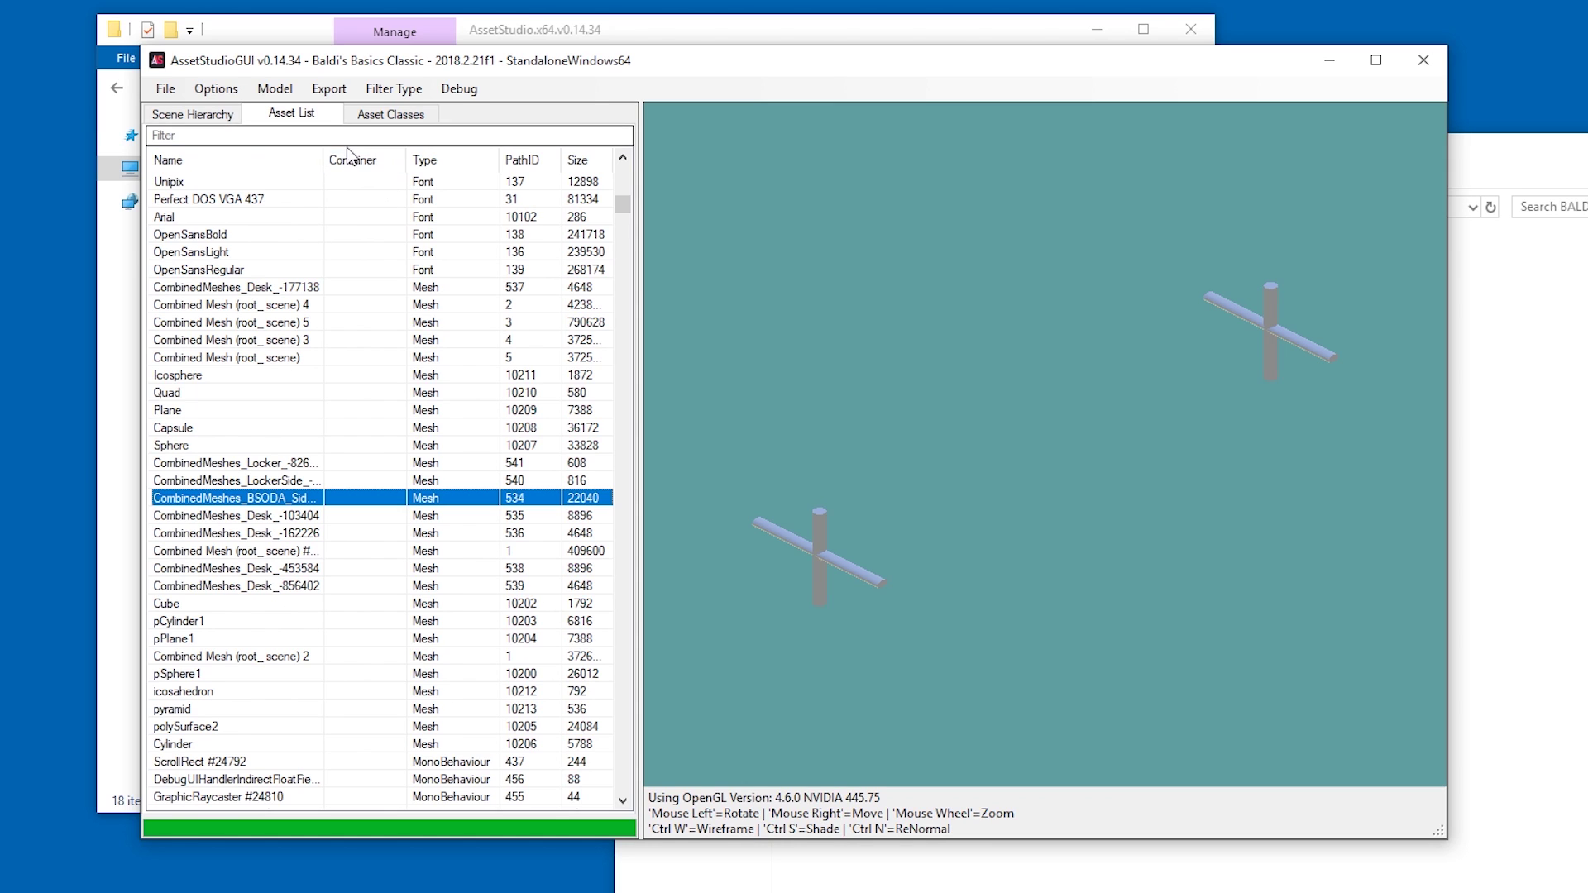
Widen the Name column to show full asset names and compare the previews of the Combined Mesh (root_ scene) entries.
left_click_drag(323, 159, 454, 161)
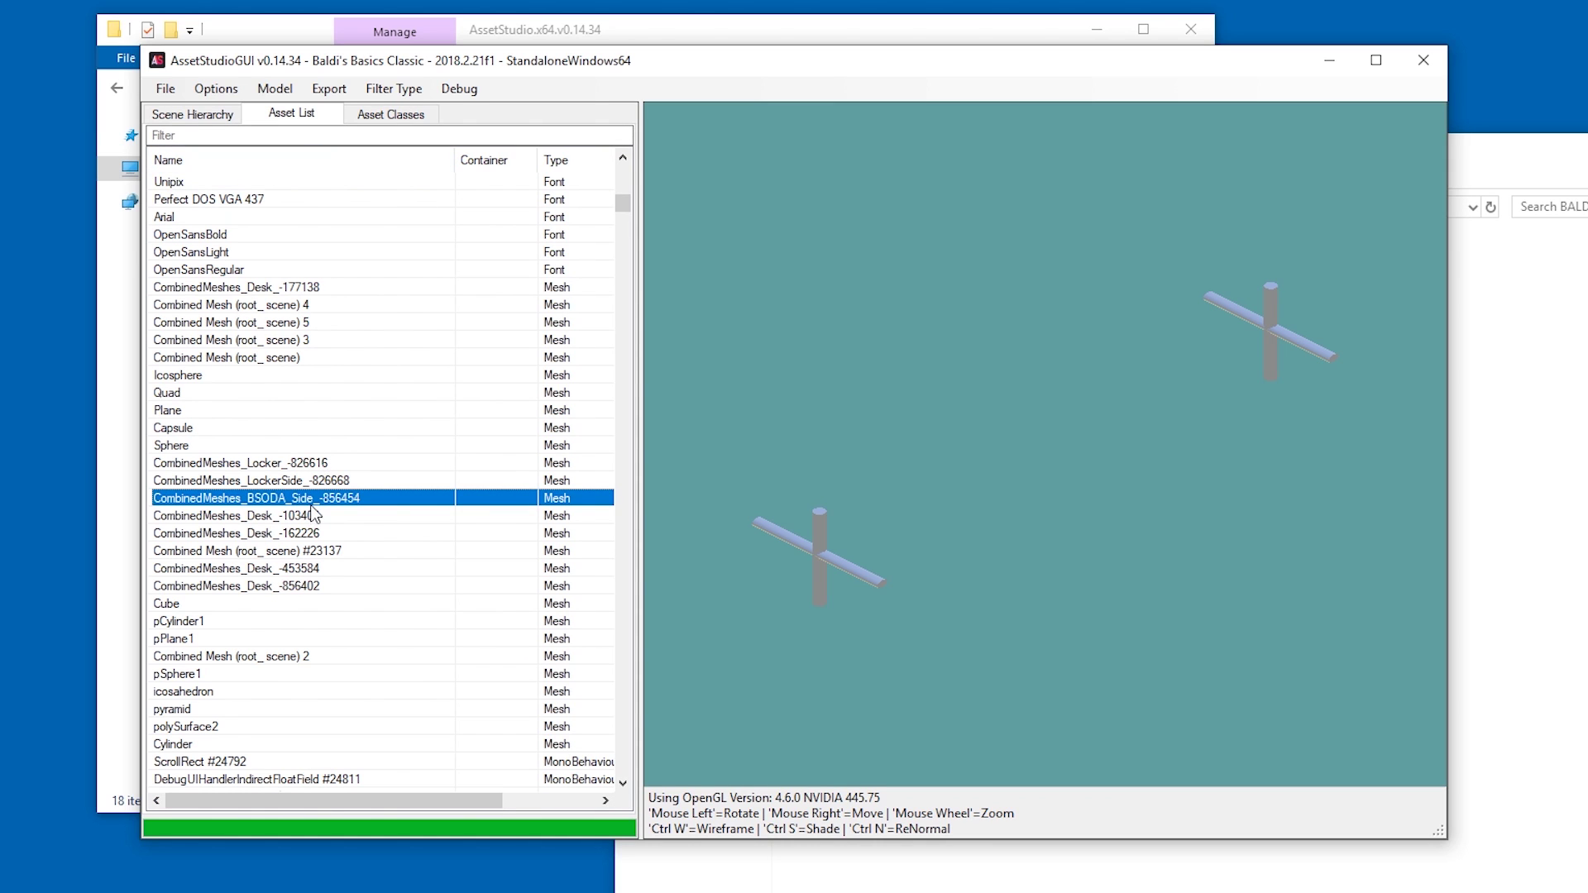
left_click(472, 341)
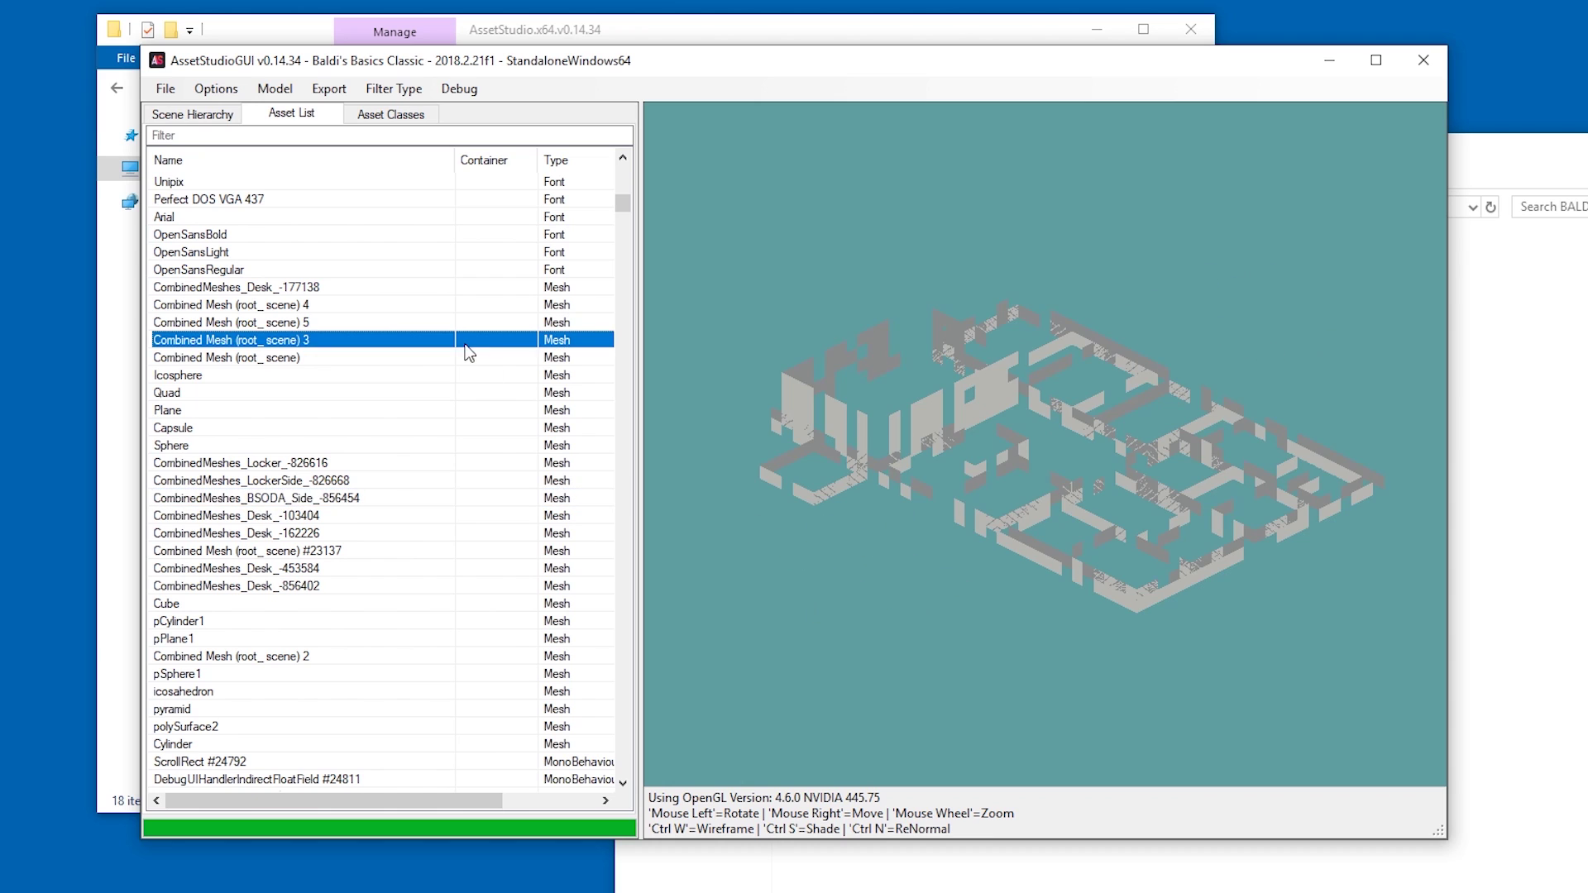
key("Up")
key("Up")
key("Up")
key("Down")
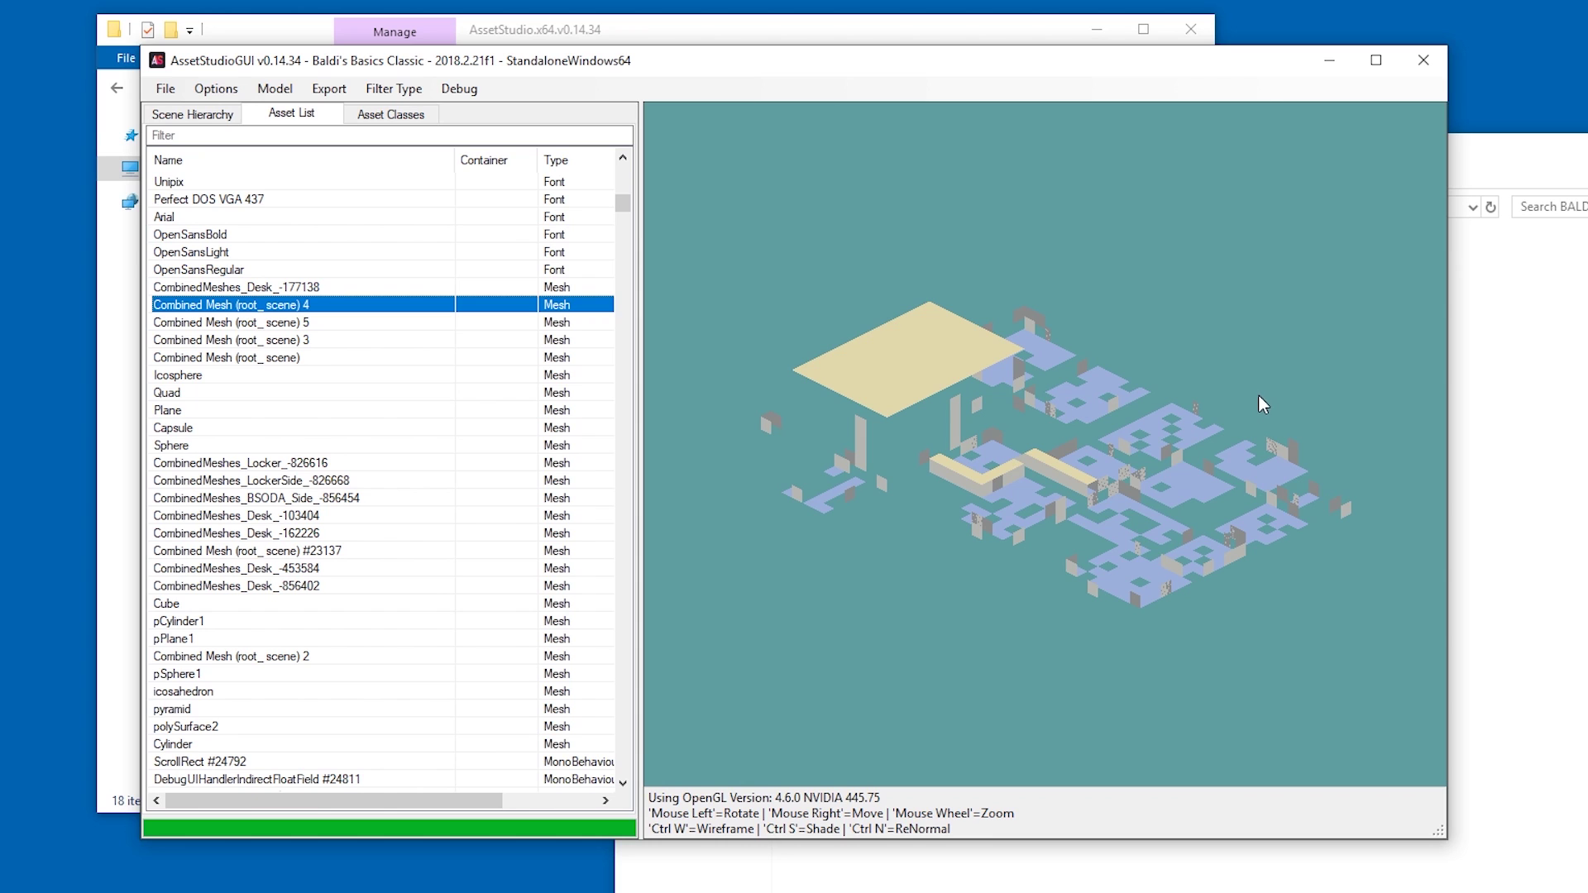
key("Up")
key("Down")
key("Down")
key("Down")
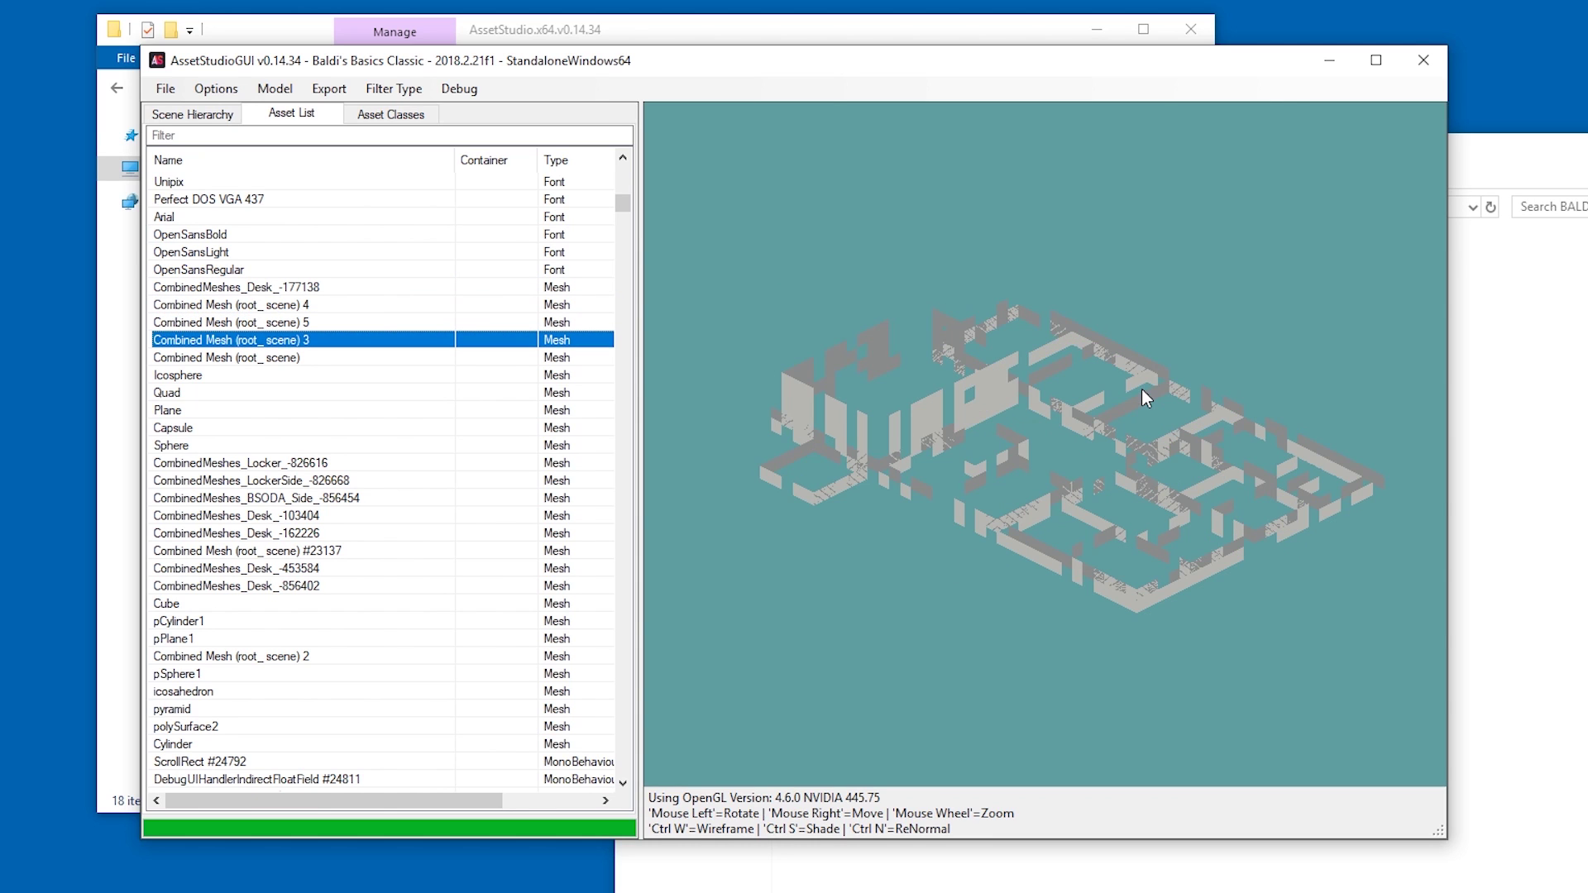
key("Down")
key("Up")
key("Up")
key("Up")
key("Up")
key("Up")
key("Down")
key("Down")
key("Down")
Preview several Texture2D assets near the end of the asset list, such as C and PlaceFace.
scroll(486, 370, "down", 10)
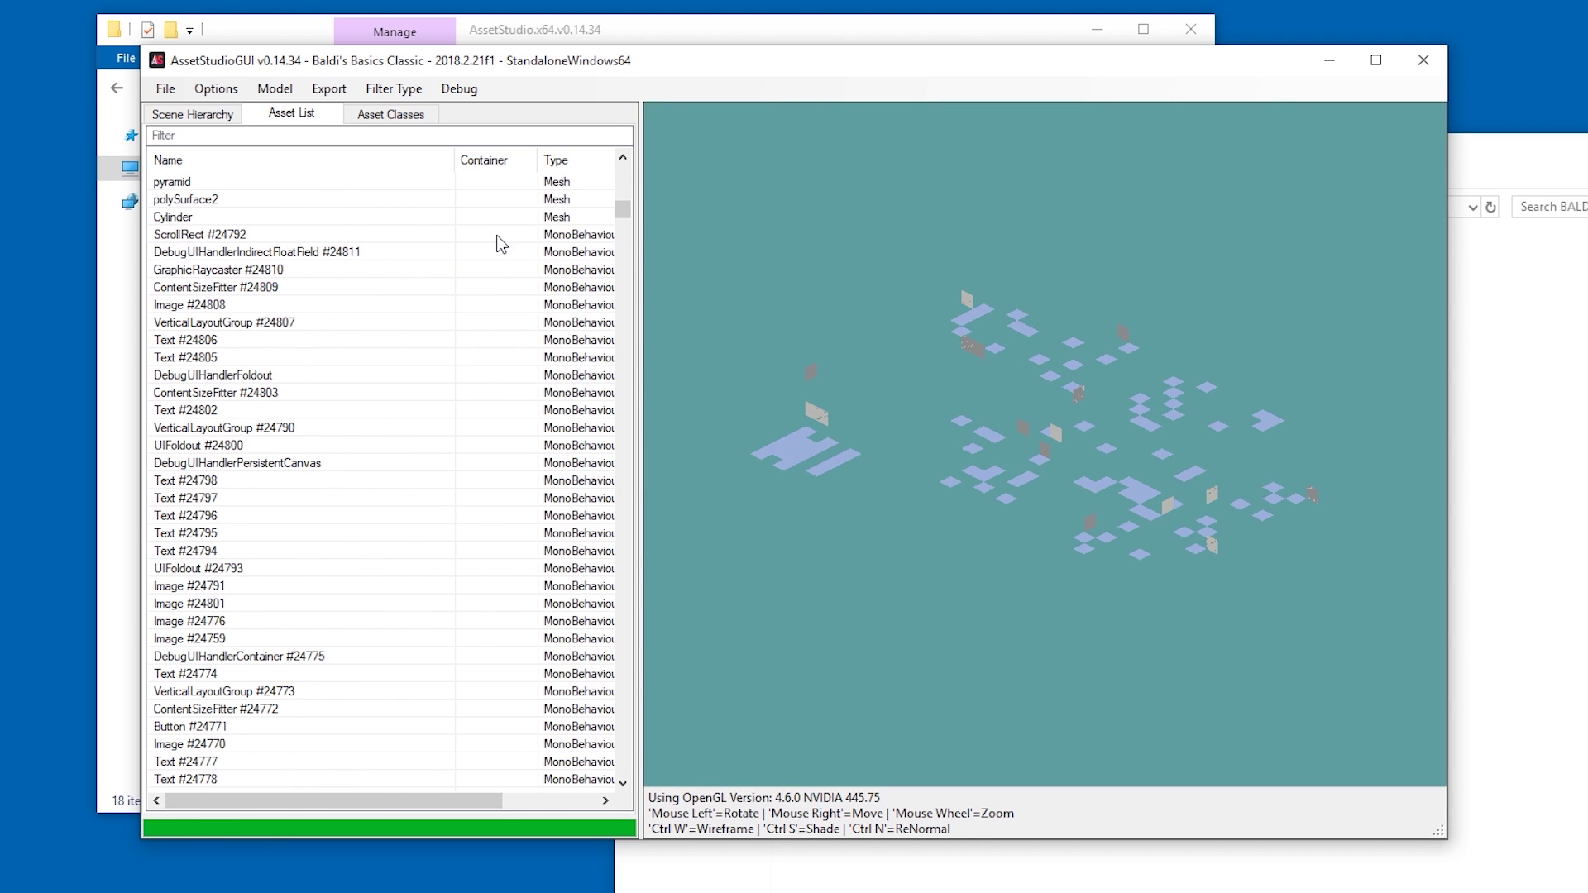
left_click_drag(623, 212, 632, 346)
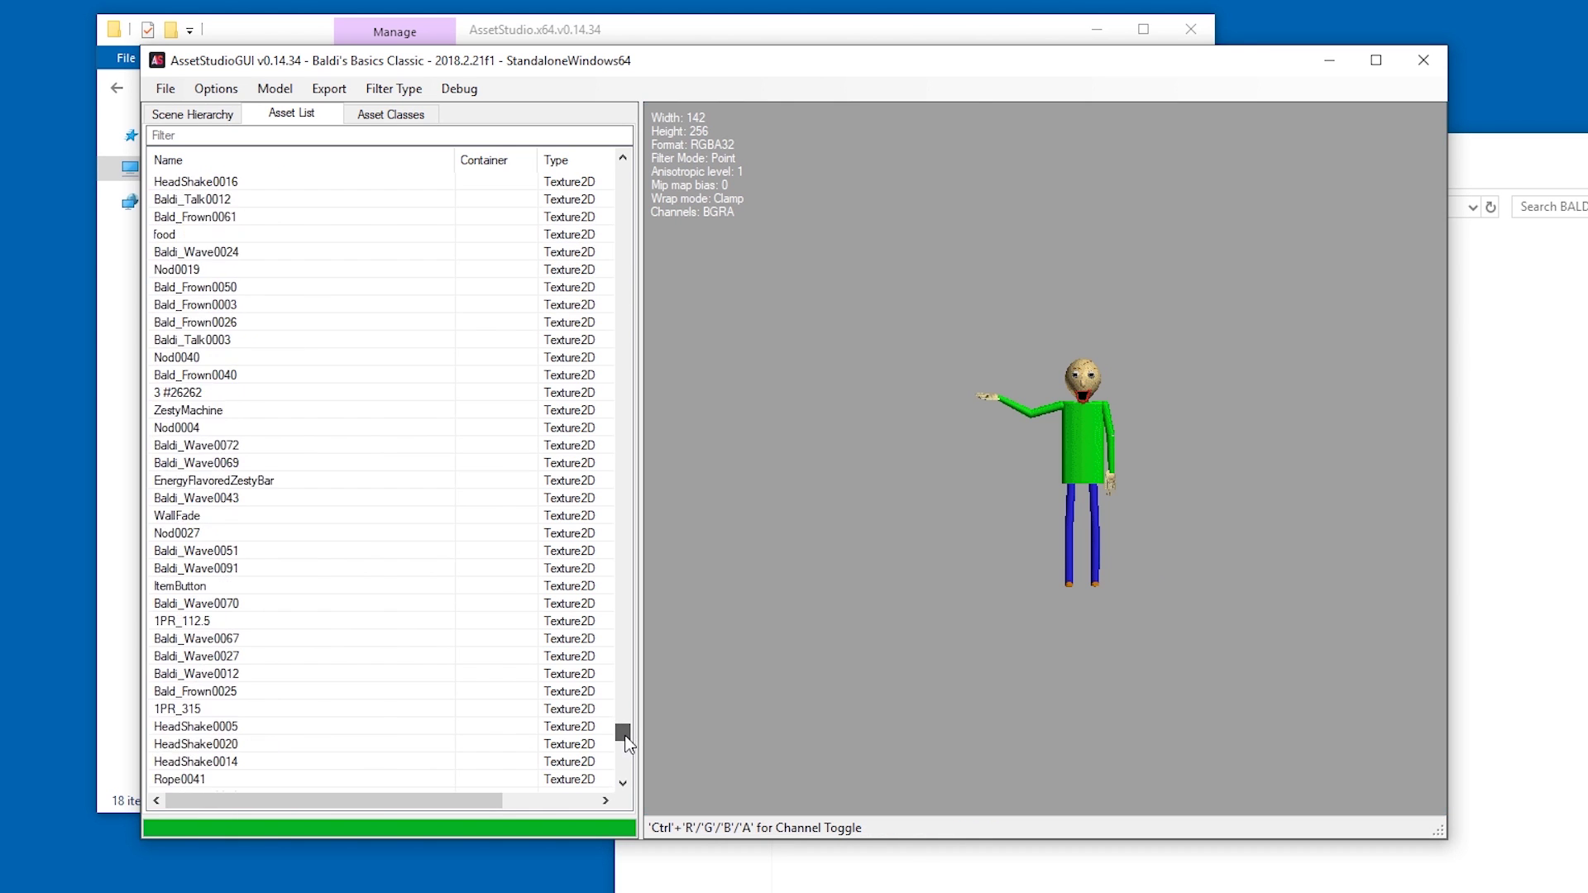
left_click_drag(625, 741, 627, 790)
left_click(519, 741)
key("Down")
key("Down")
key("Up")
key("Up")
key("Up")
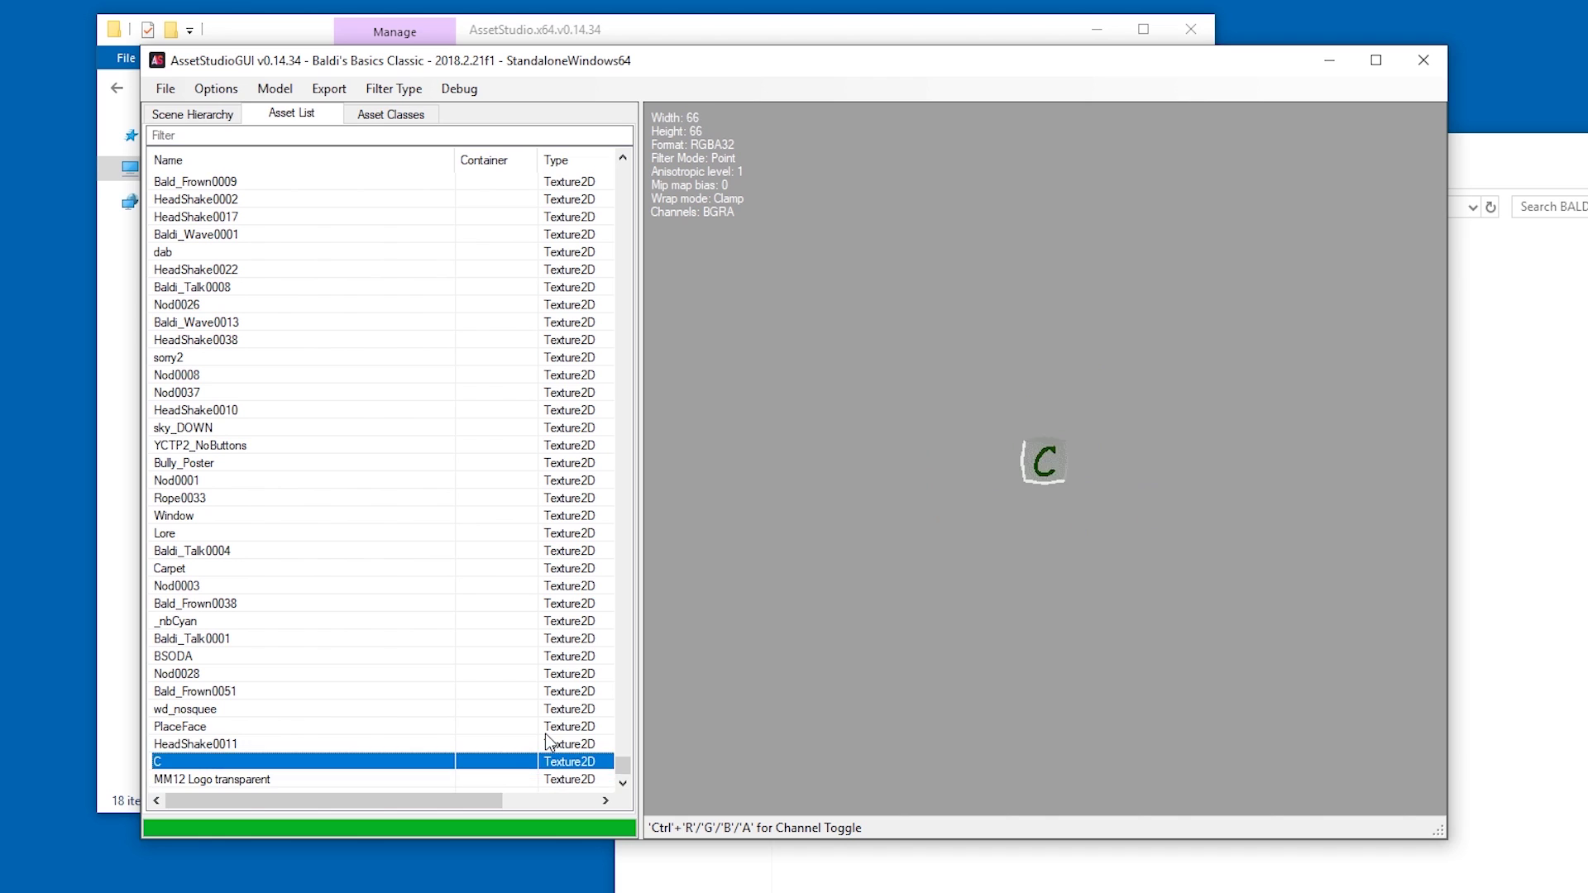
Export all assets to the SUBSCRIBE! folder.
left_click(331, 91)
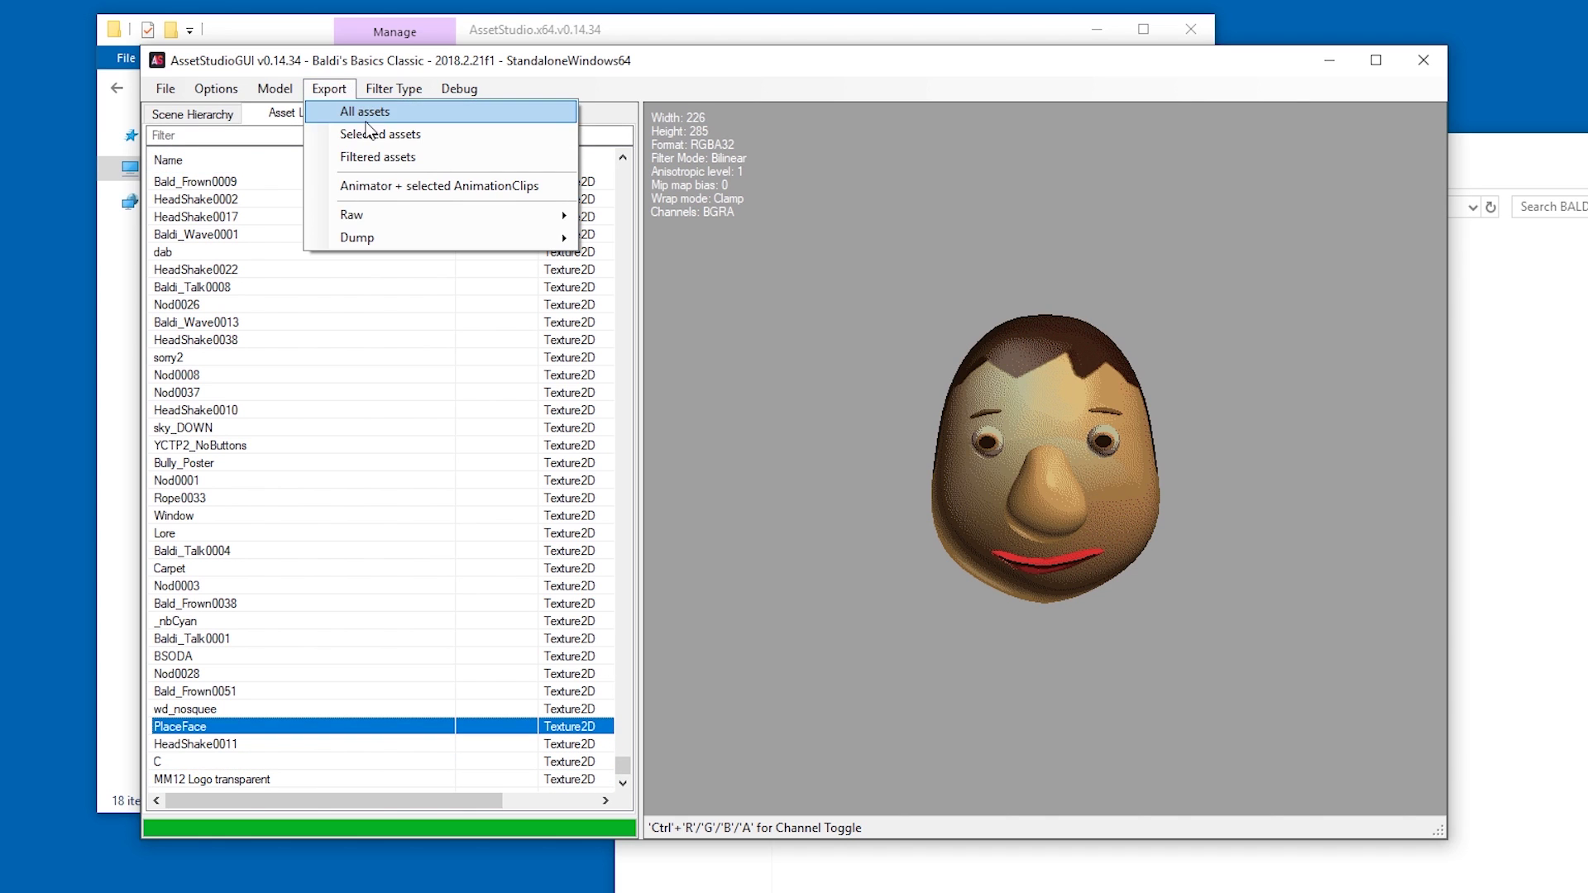
left_click(356, 108)
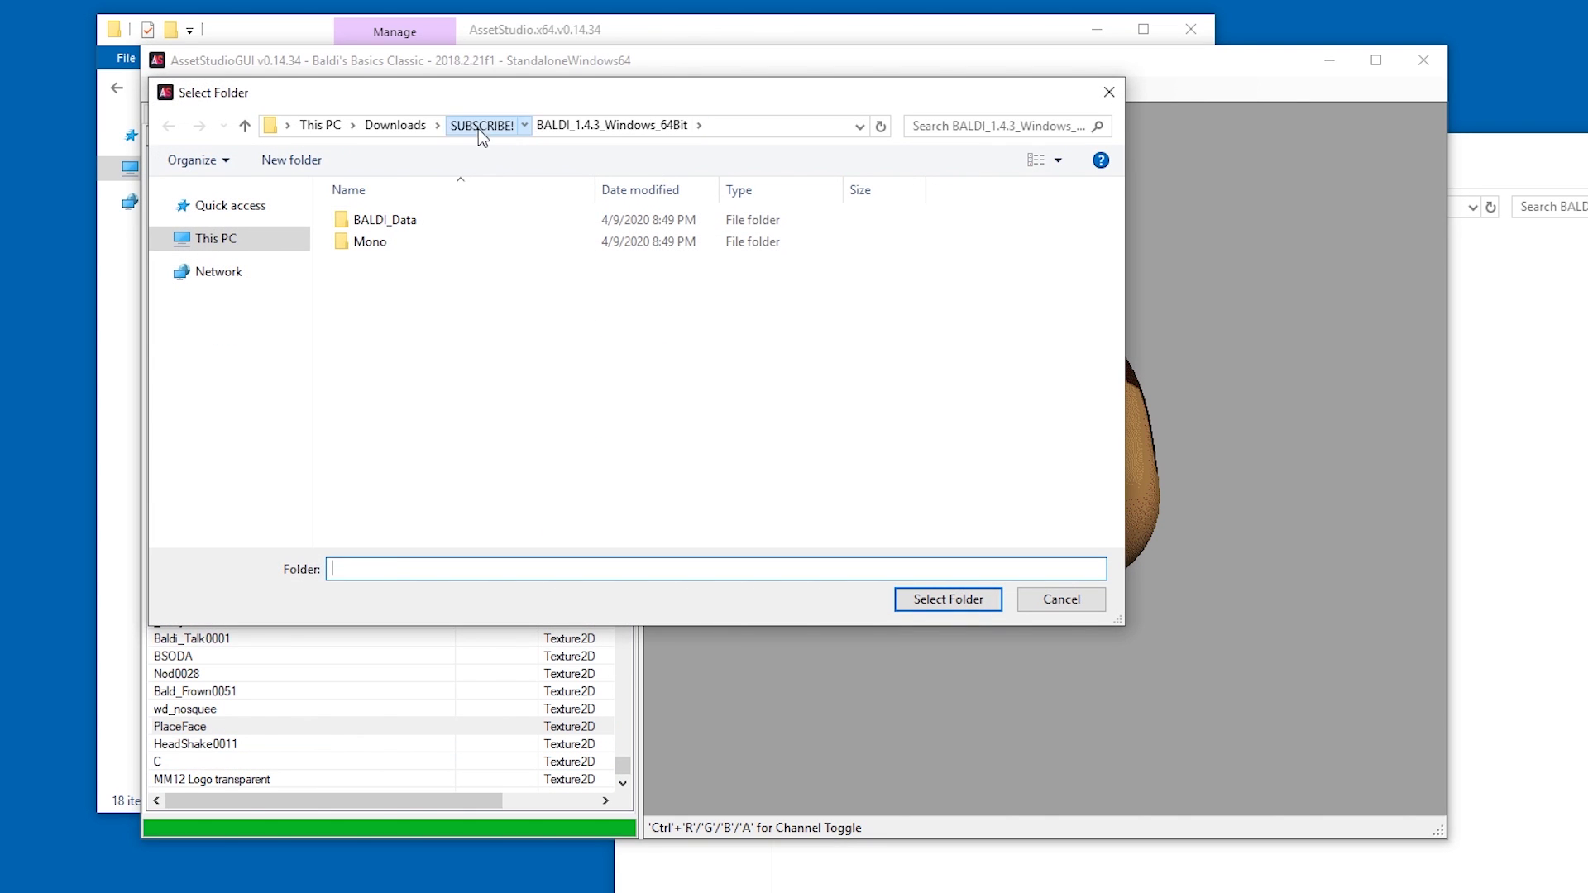
left_click(479, 128)
left_click(948, 600)
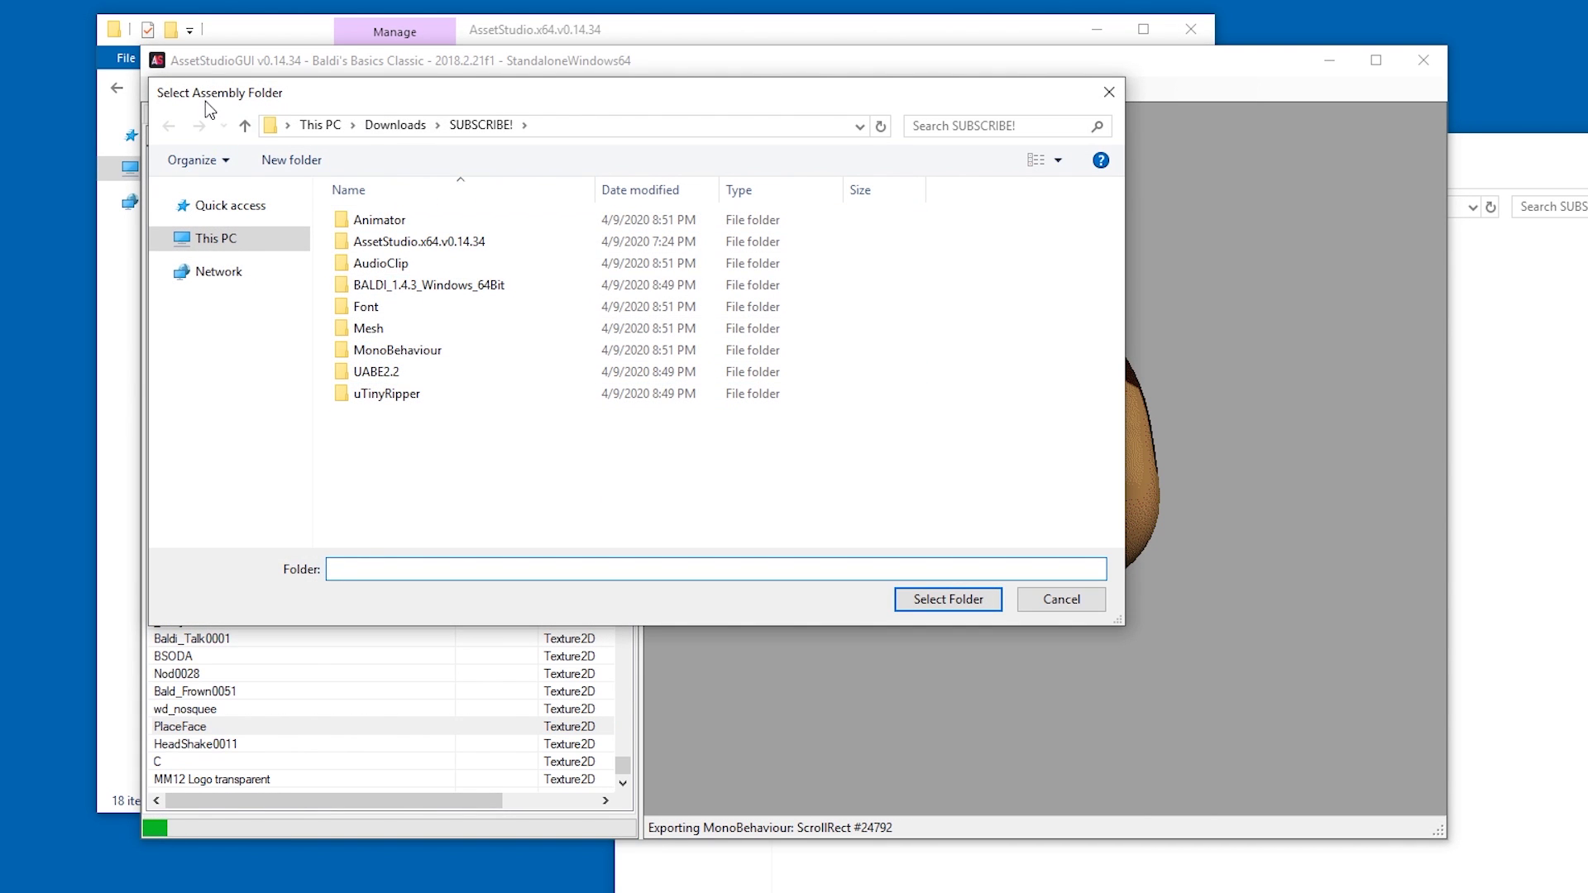
Choose the assembly folder for the export from within BALDI_Data in BALDI_1.4.3_Windows_64Bit.
double_click(434, 285)
double_click(388, 221)
left_click(389, 241)
double_click(379, 220)
left_click(946, 599)
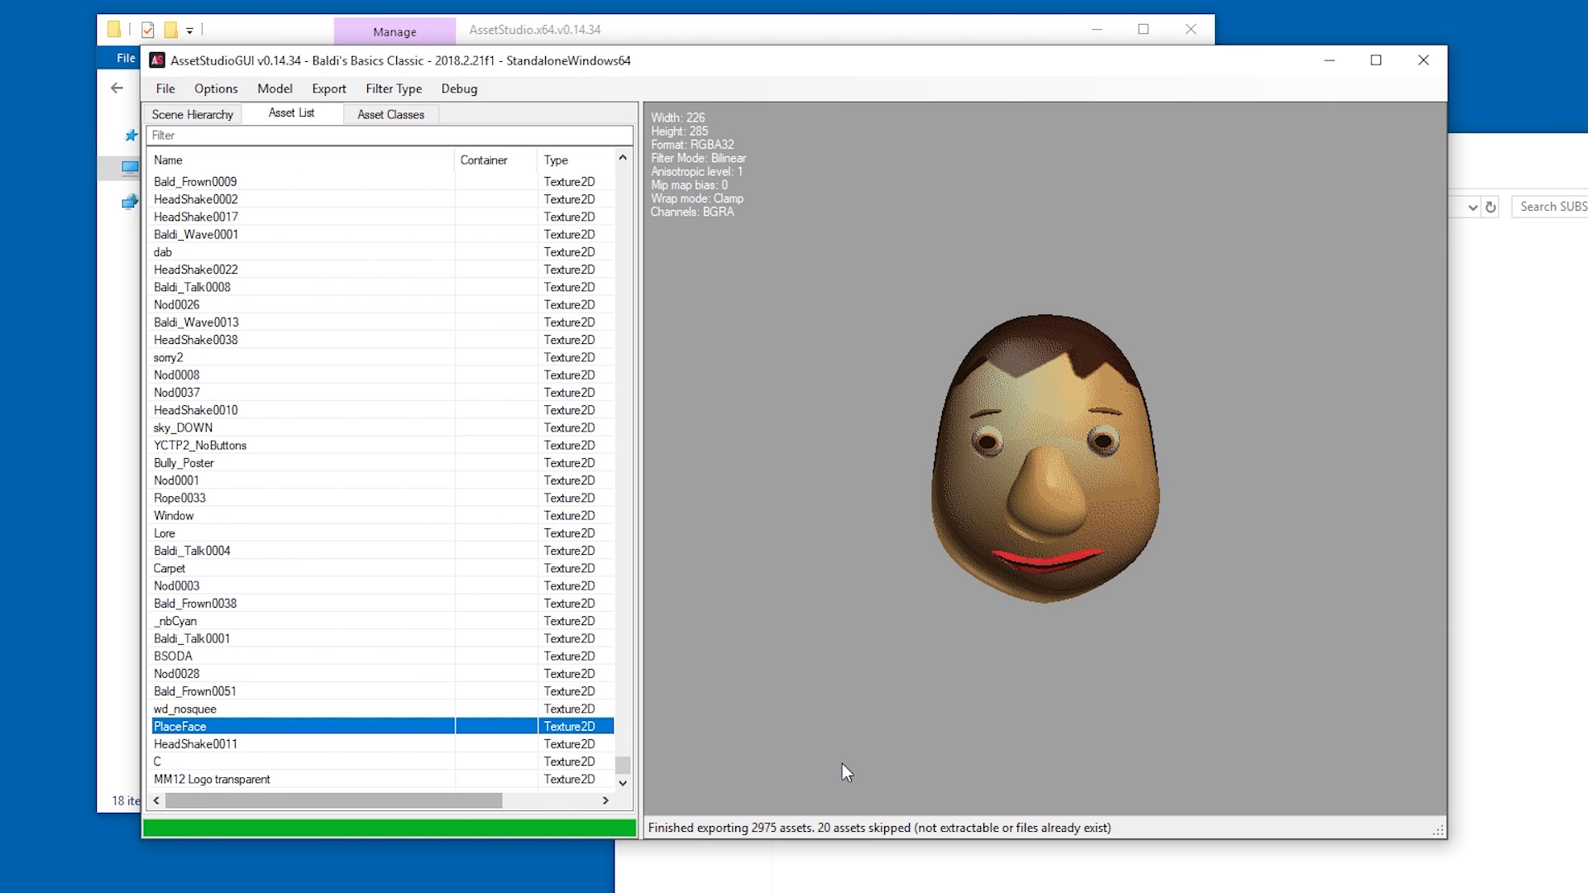
Open the exported Texture2D folder in File Explorer and look through its PNG images.
left_click(1482, 556)
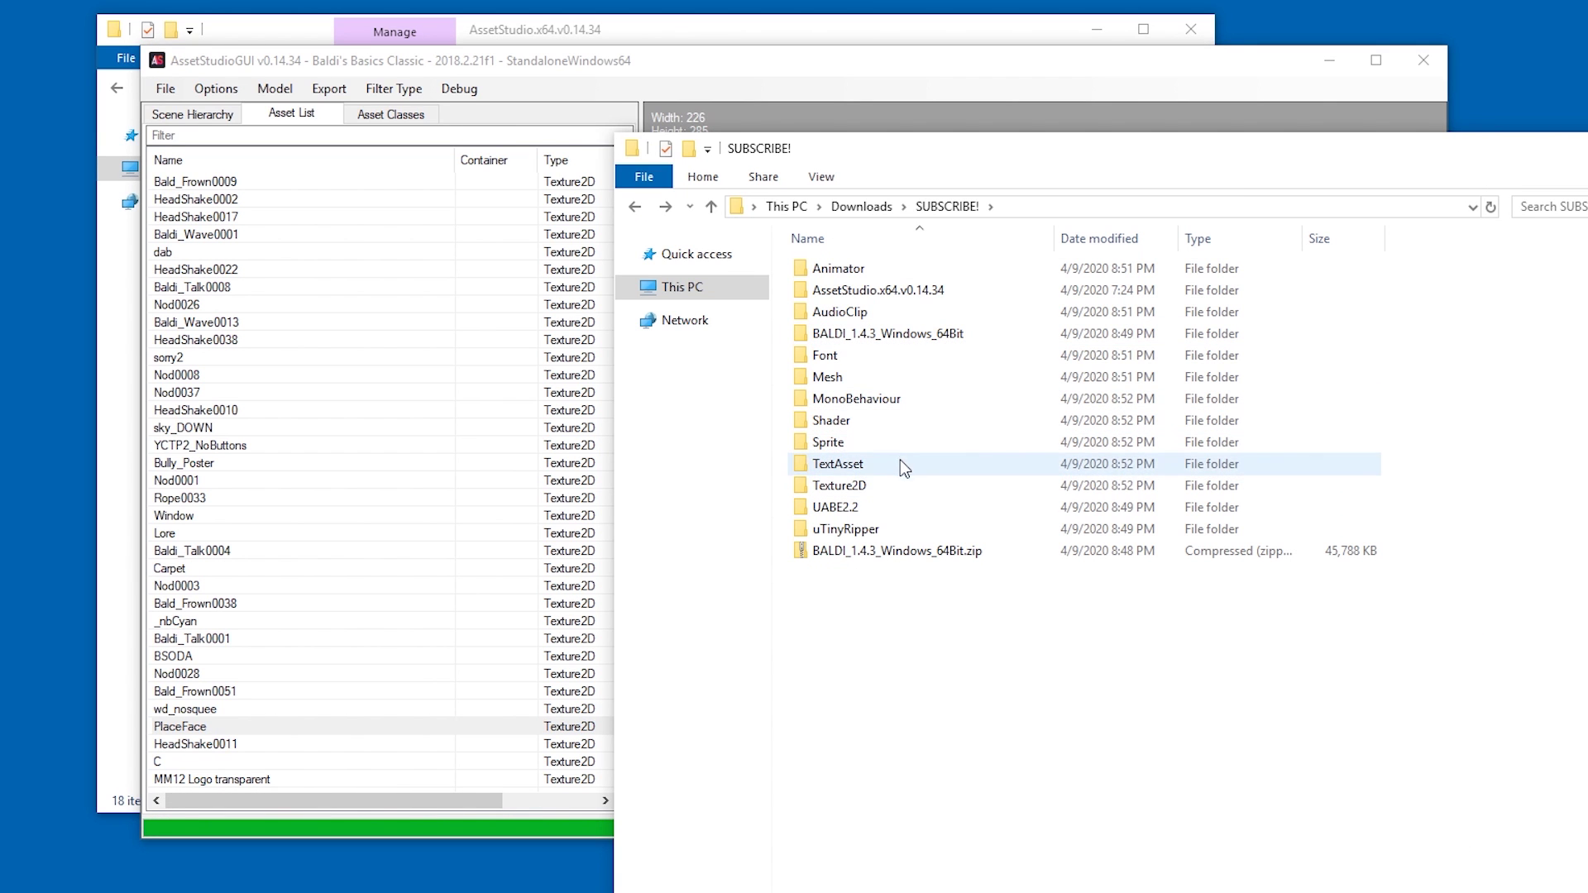
double_click(878, 484)
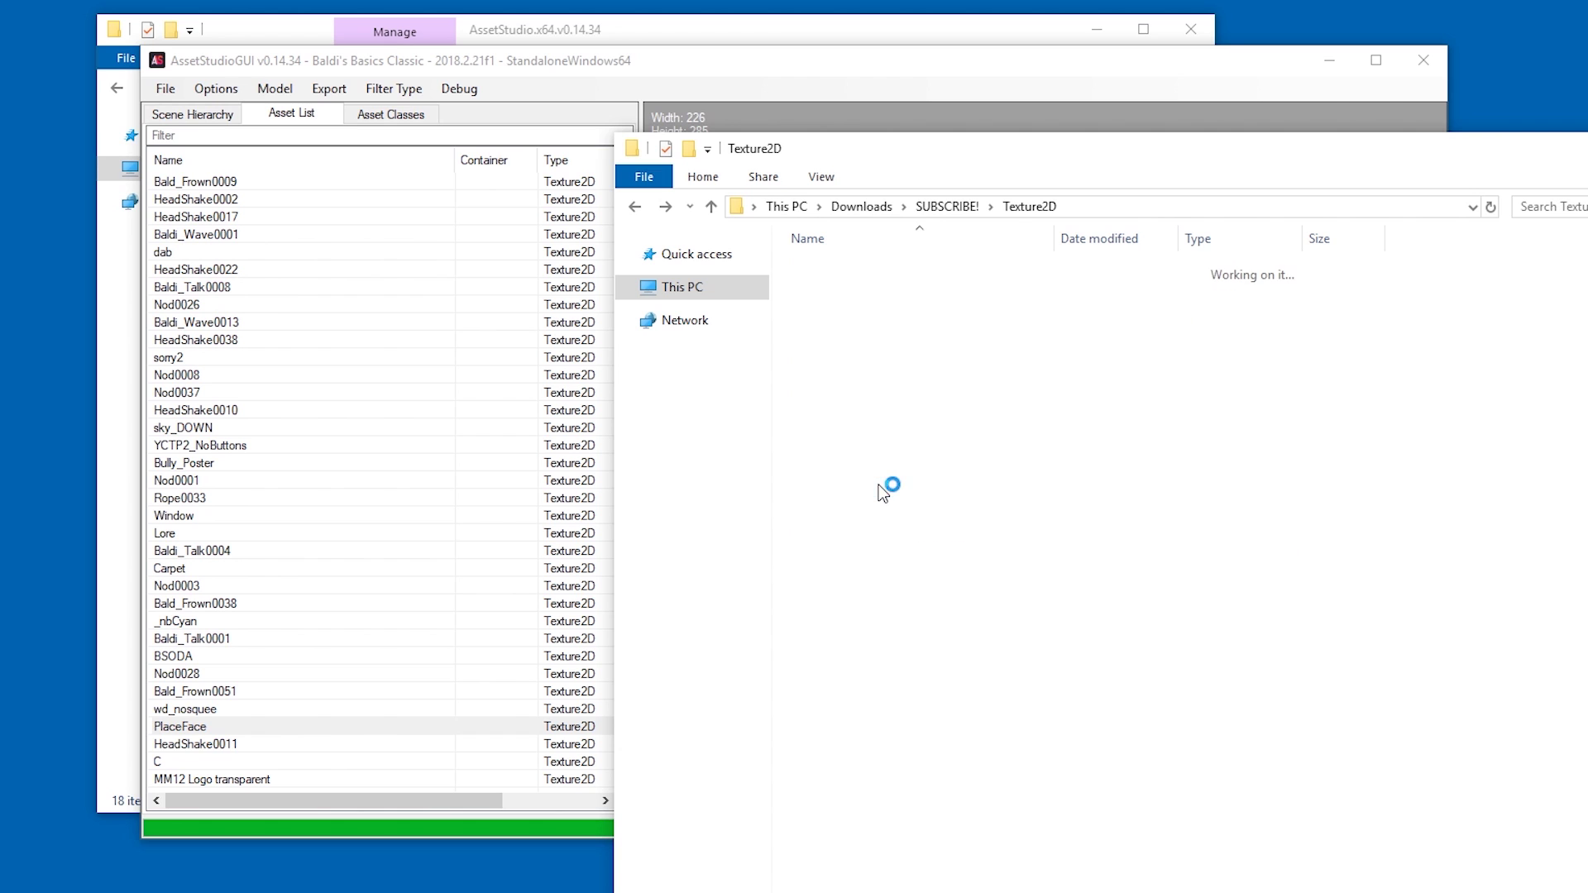
scroll(995, 437, "down", 15)
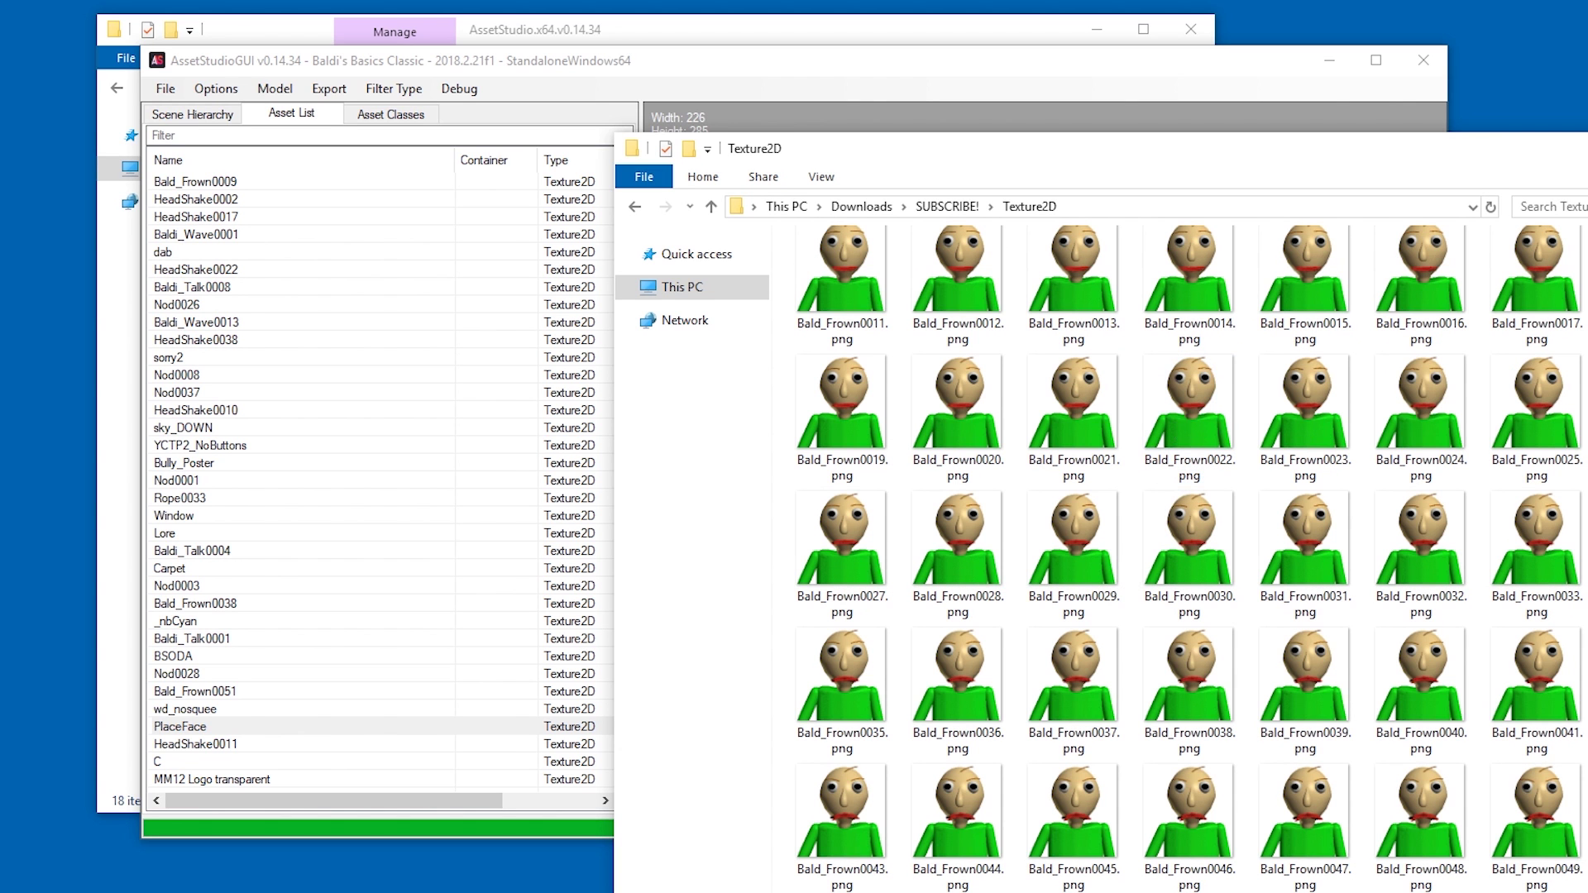
scroll(1526, 327, "down", 10)
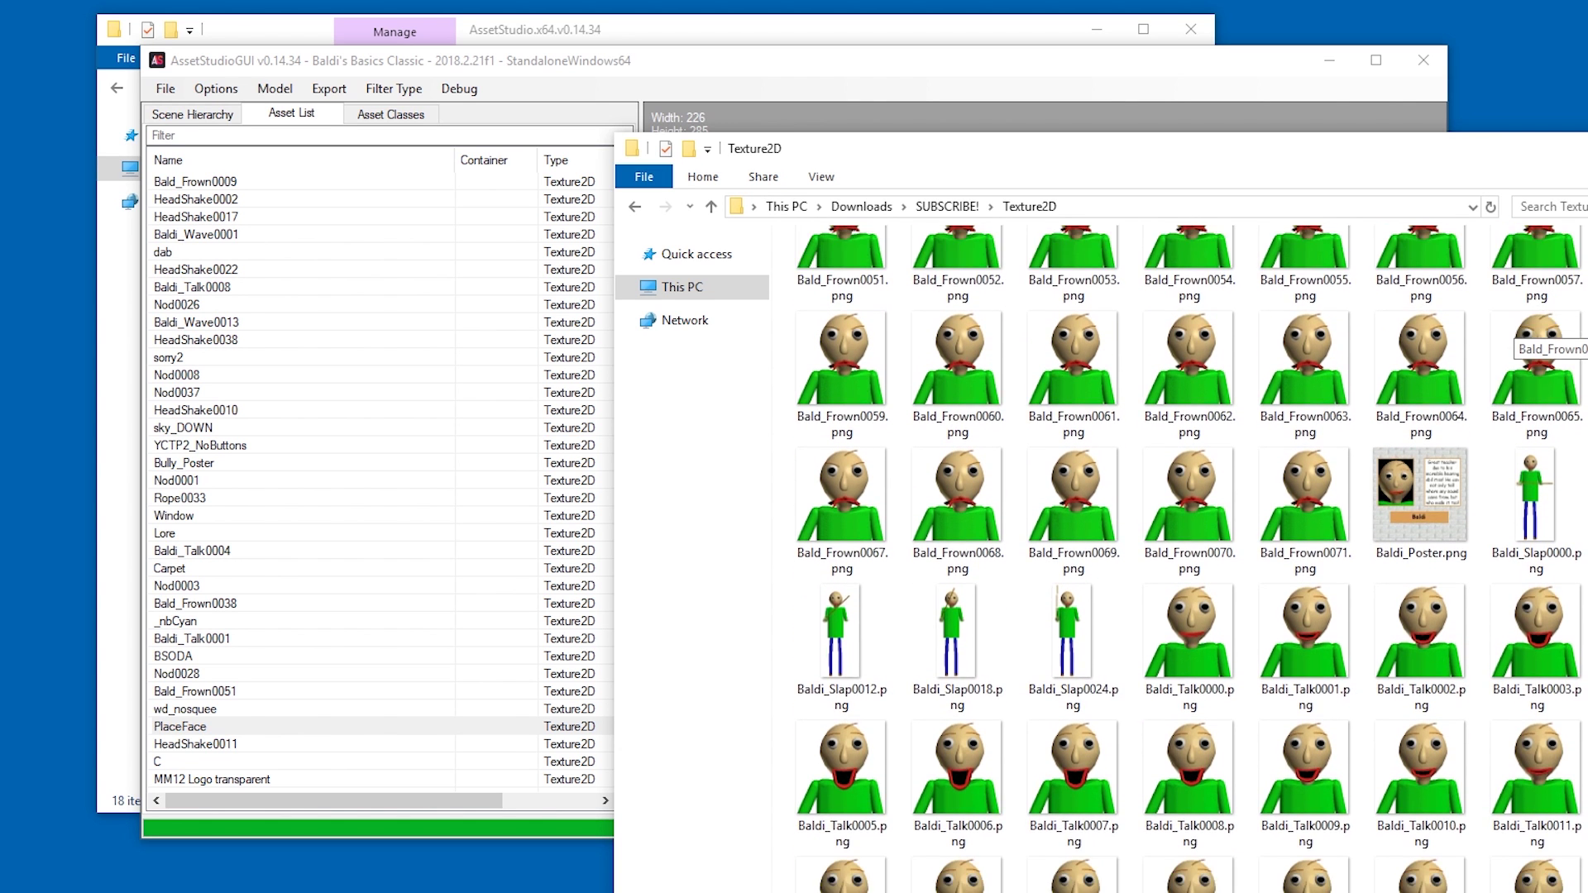
Find Cheese.png among the exported Texture2D images and open it in GIMP.
scroll(1520, 329, "down", 4)
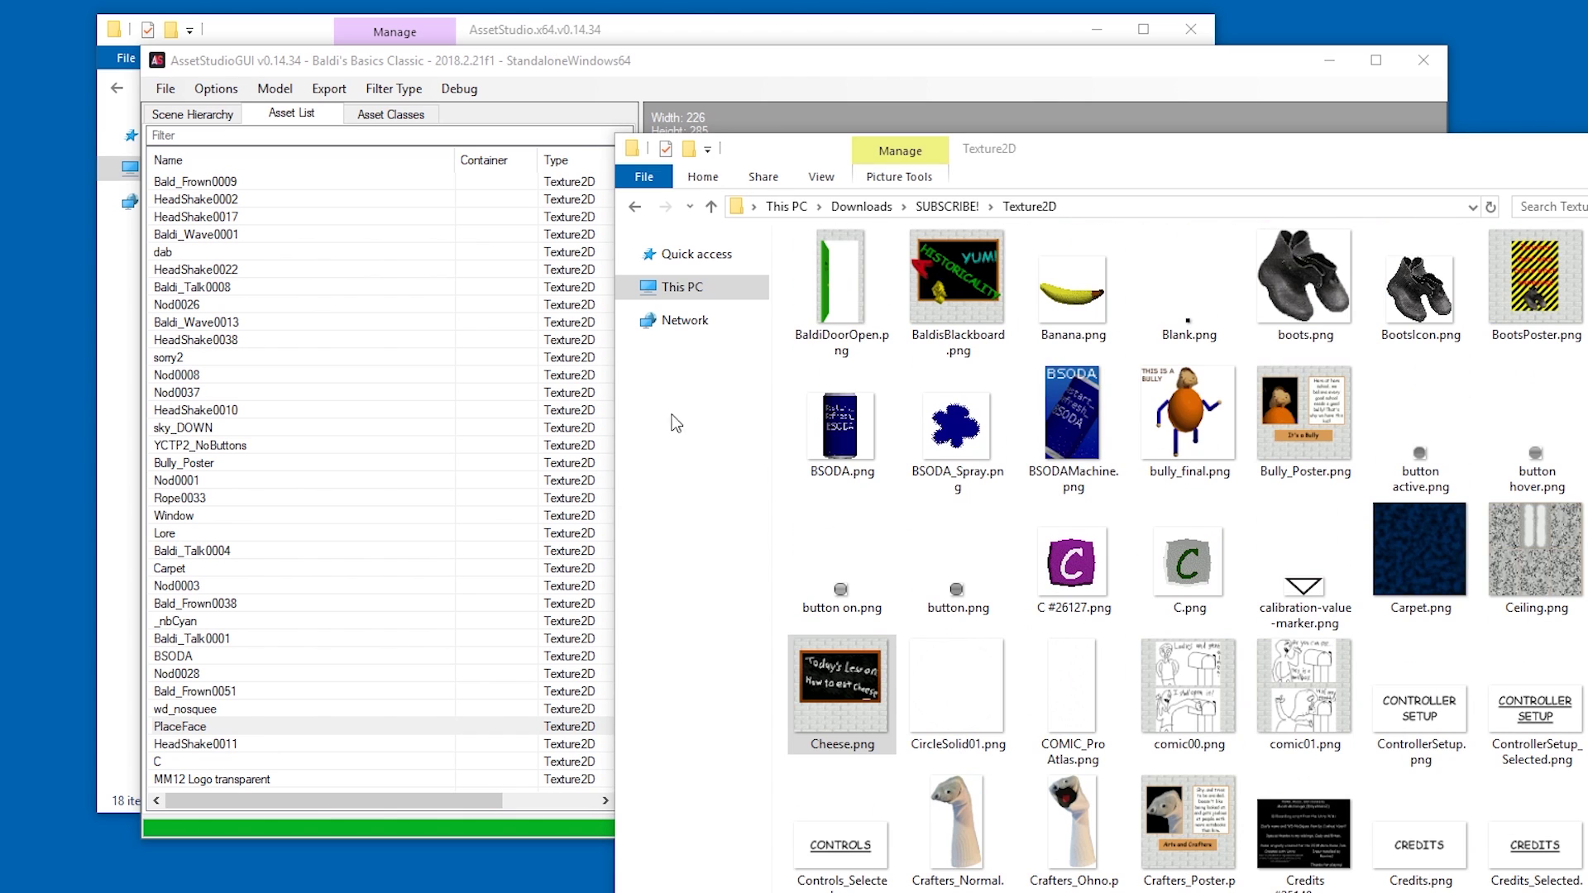
left_click_drag(852, 695, 910, 683)
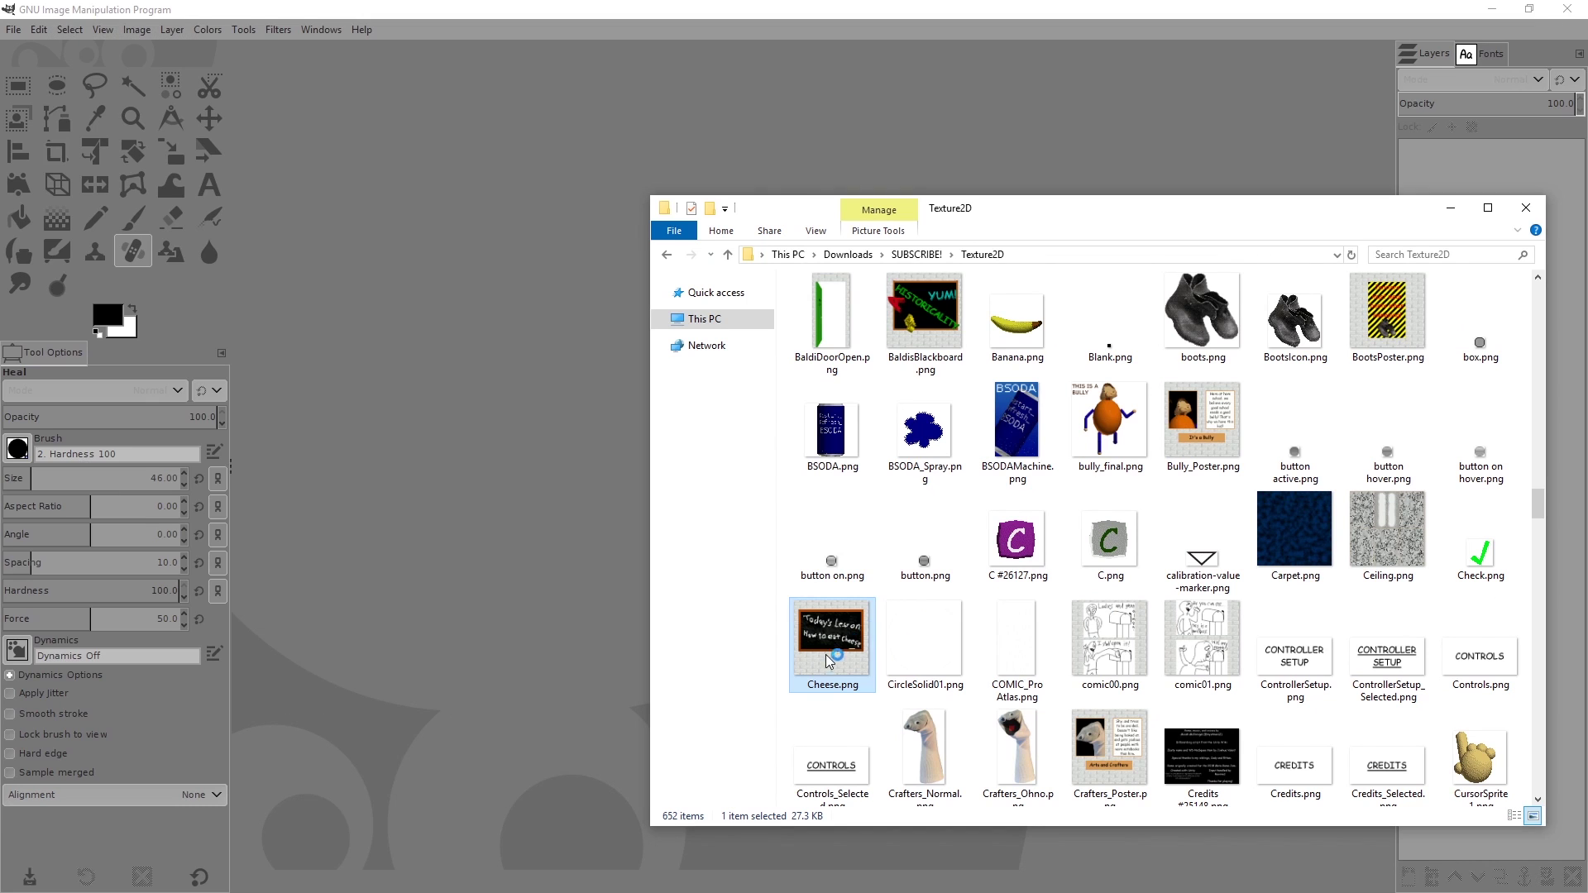
left_click_drag(829, 659, 626, 295)
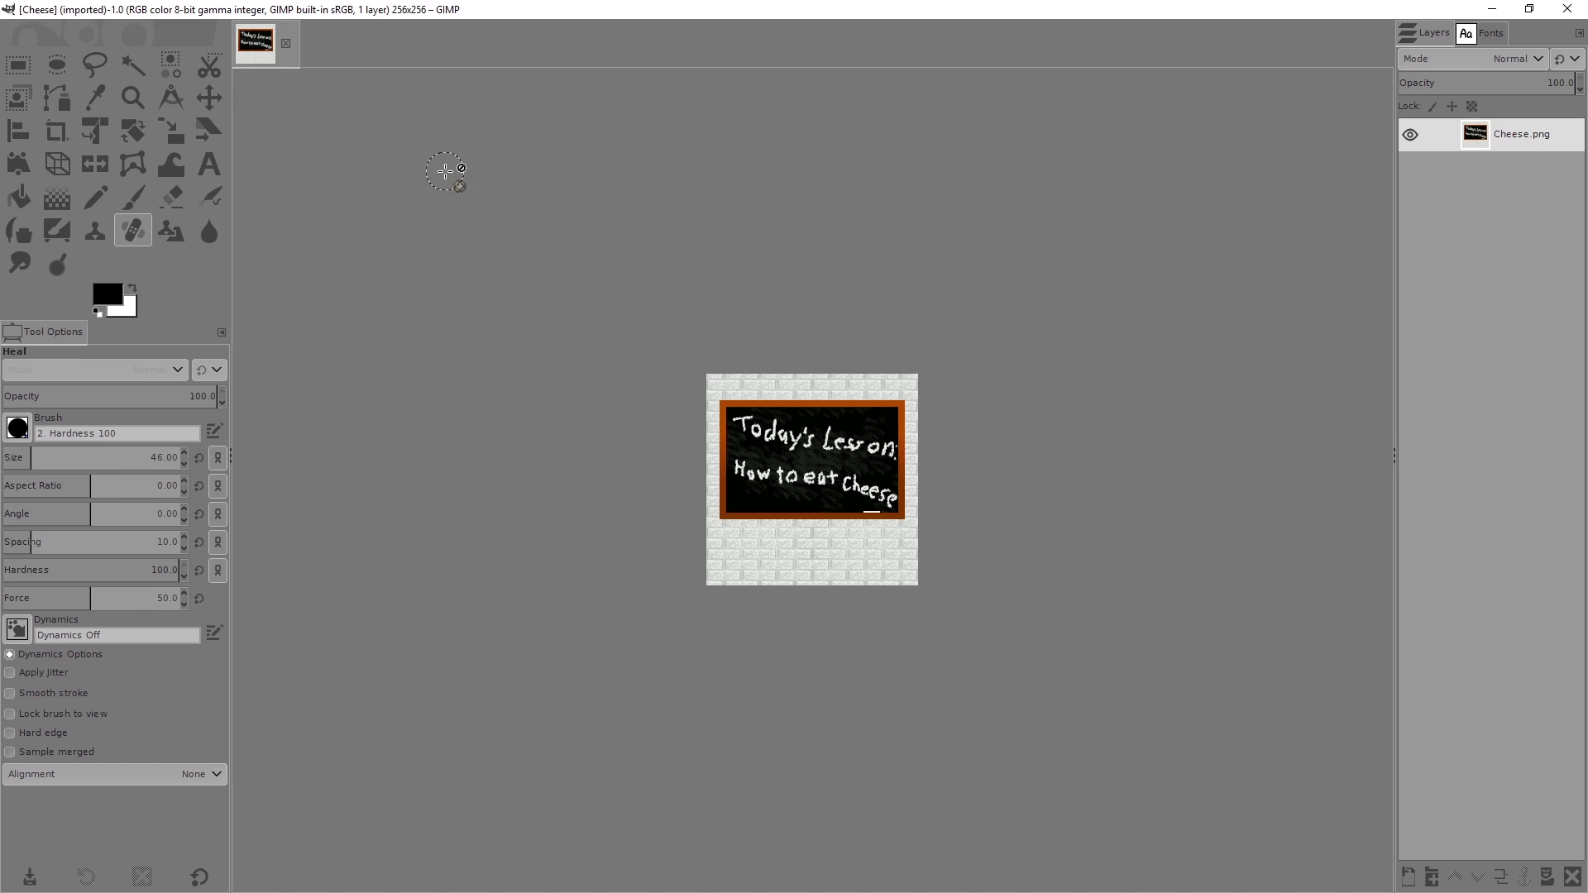
Select the black inner area of the chalkboard with Rectangle Select, 208 by 128 px starting at position 24, 40.
scroll(936, 339, "up", 3, "ctrl")
right_click(567, 286)
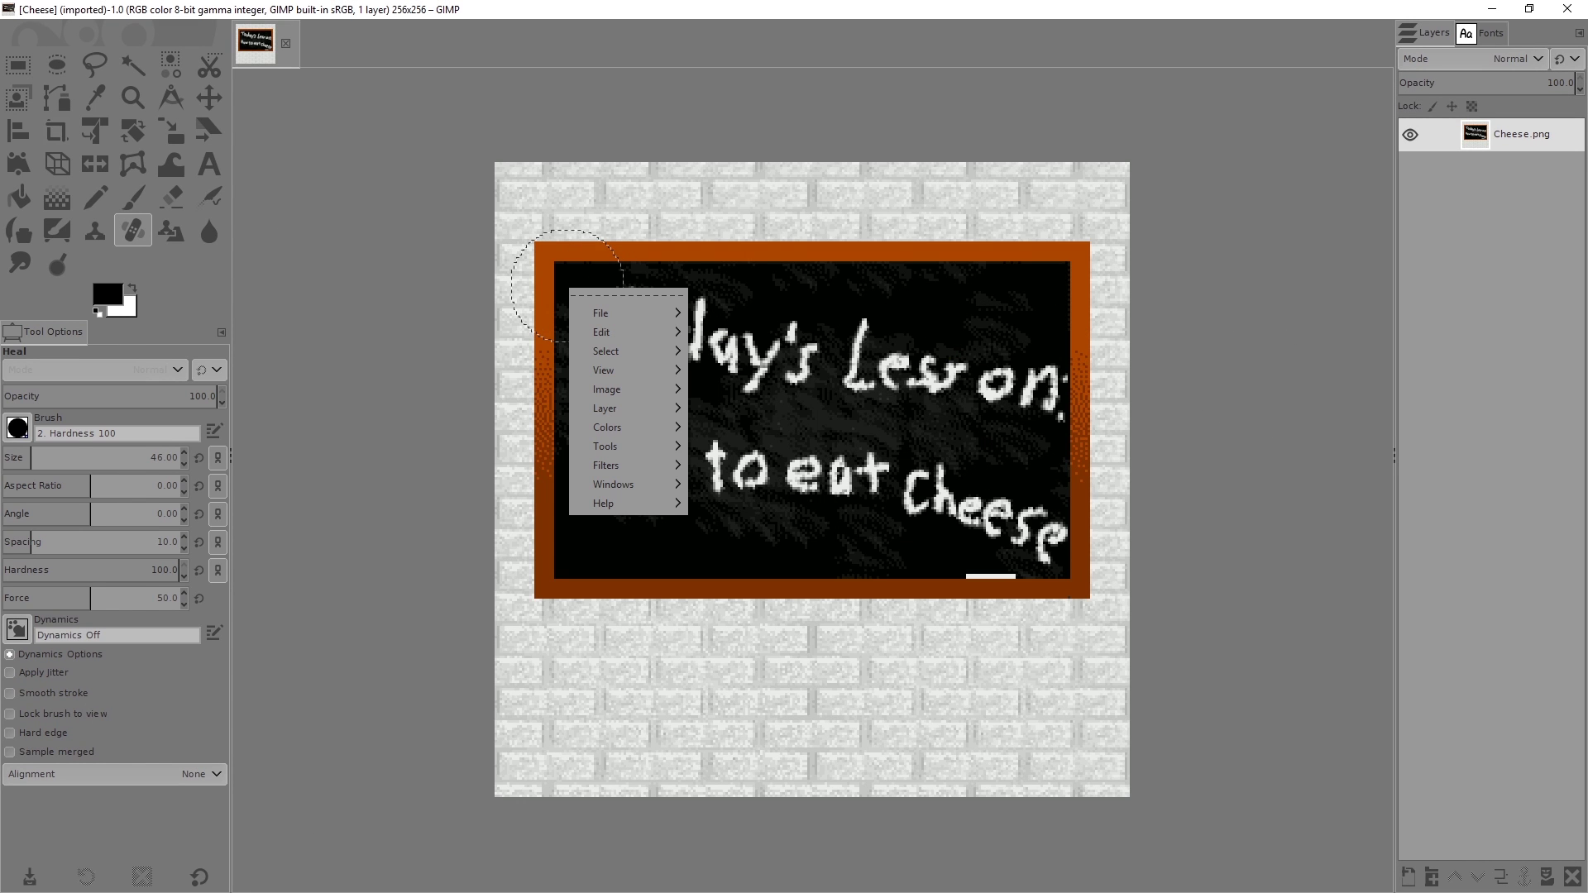
left_click(179, 216)
left_click(8, 68)
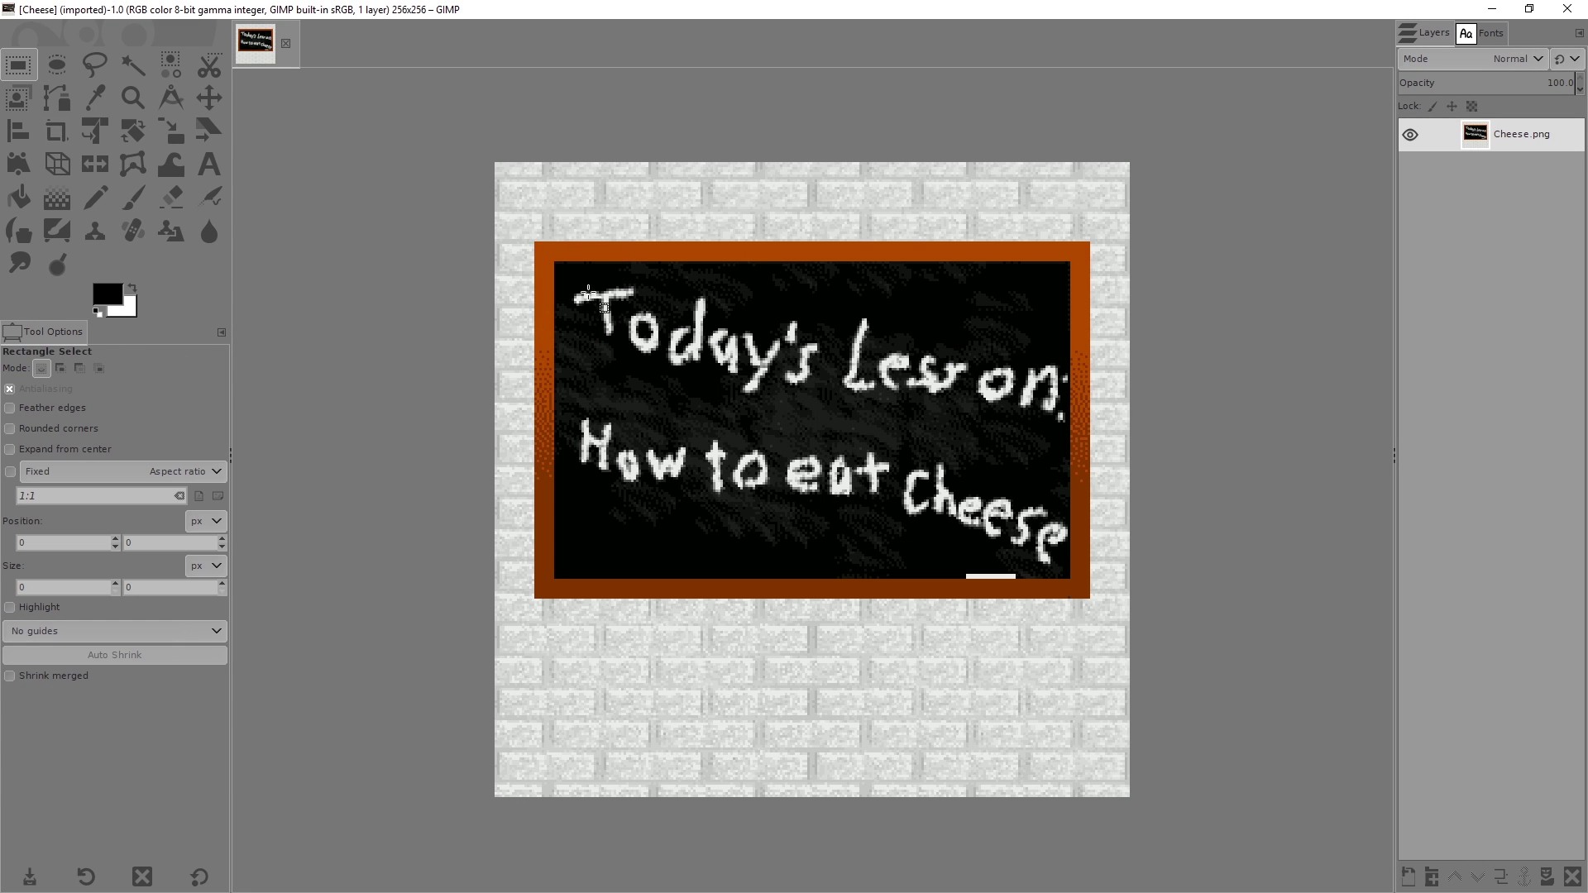
left_click_drag(554, 262, 1065, 569)
scroll(1067, 591, "up", 5, "ctrl")
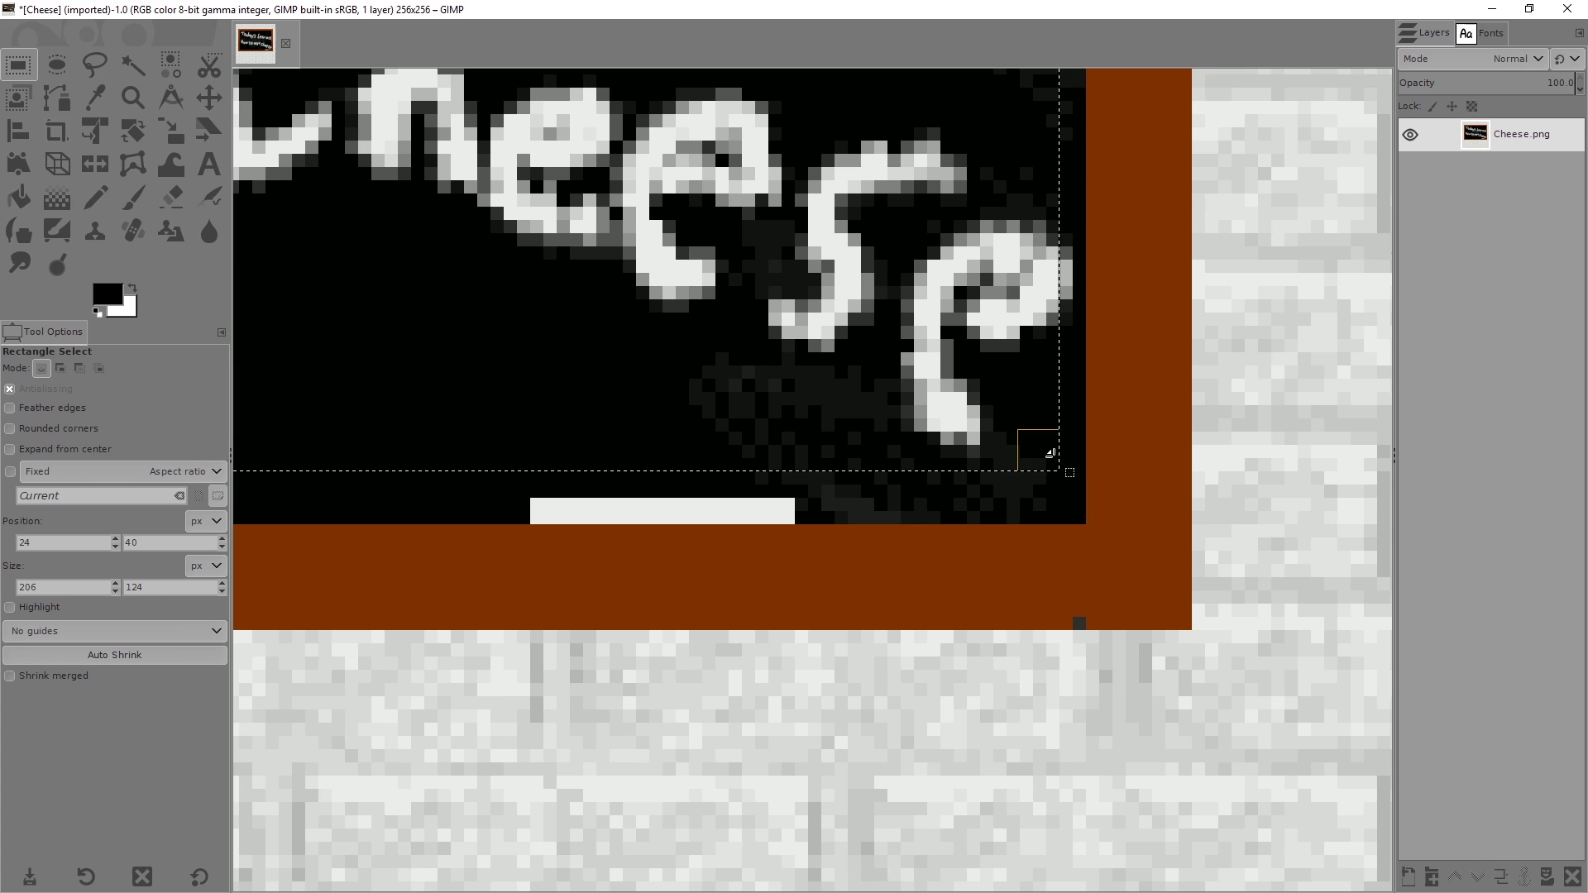
left_click_drag(1051, 451, 1078, 504)
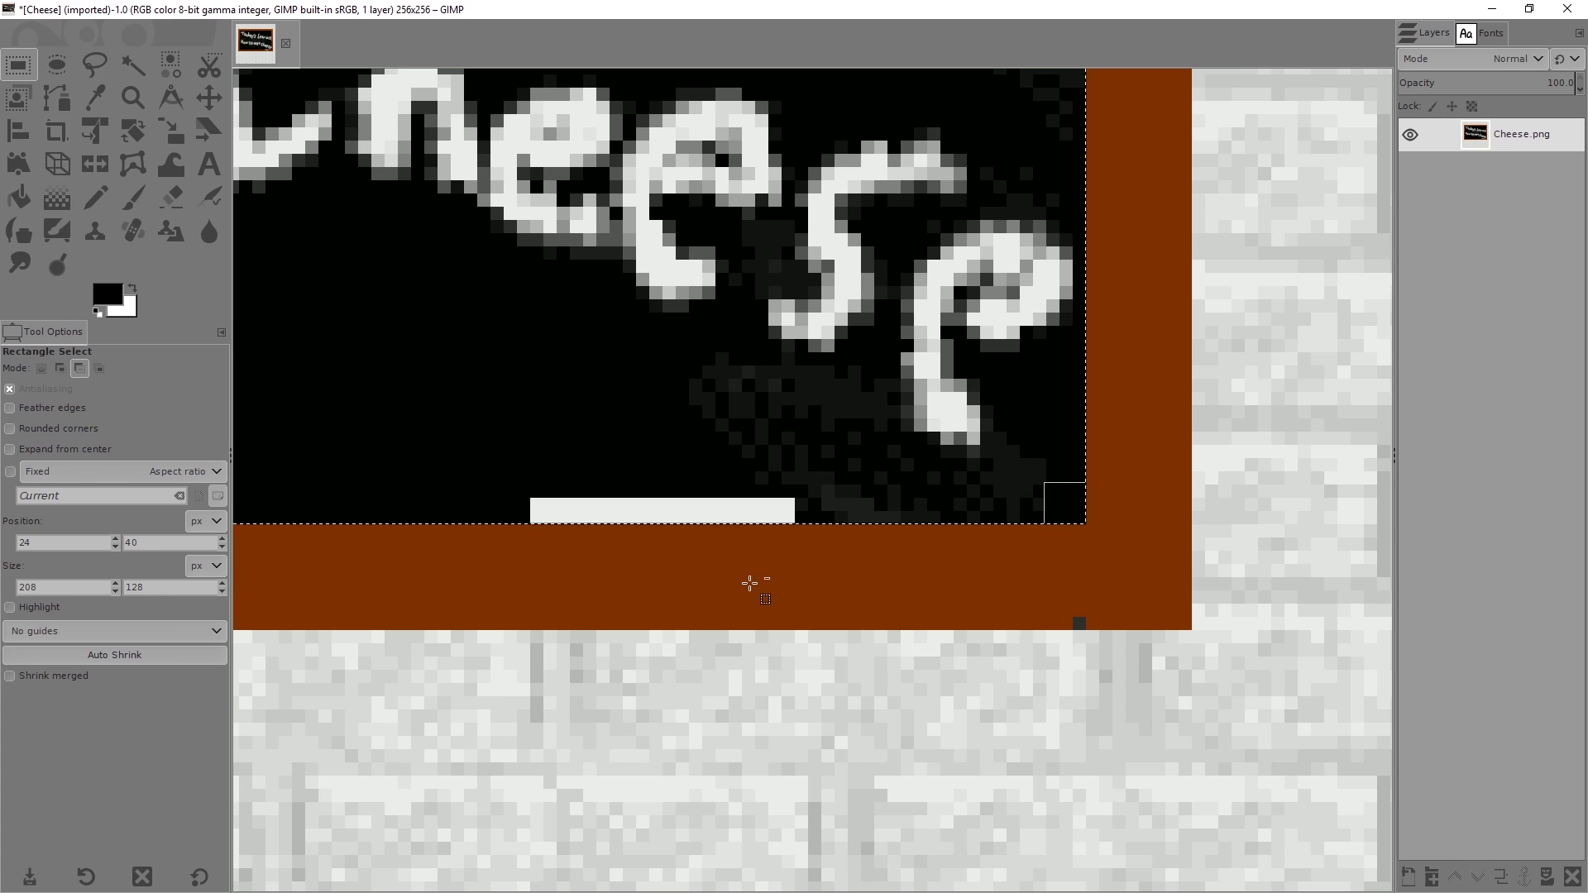
Exclude the white 20 by 2 px chalk strip from the selection, fill the board with solid black, and deselect.
left_click_drag(792, 524, 589, 506)
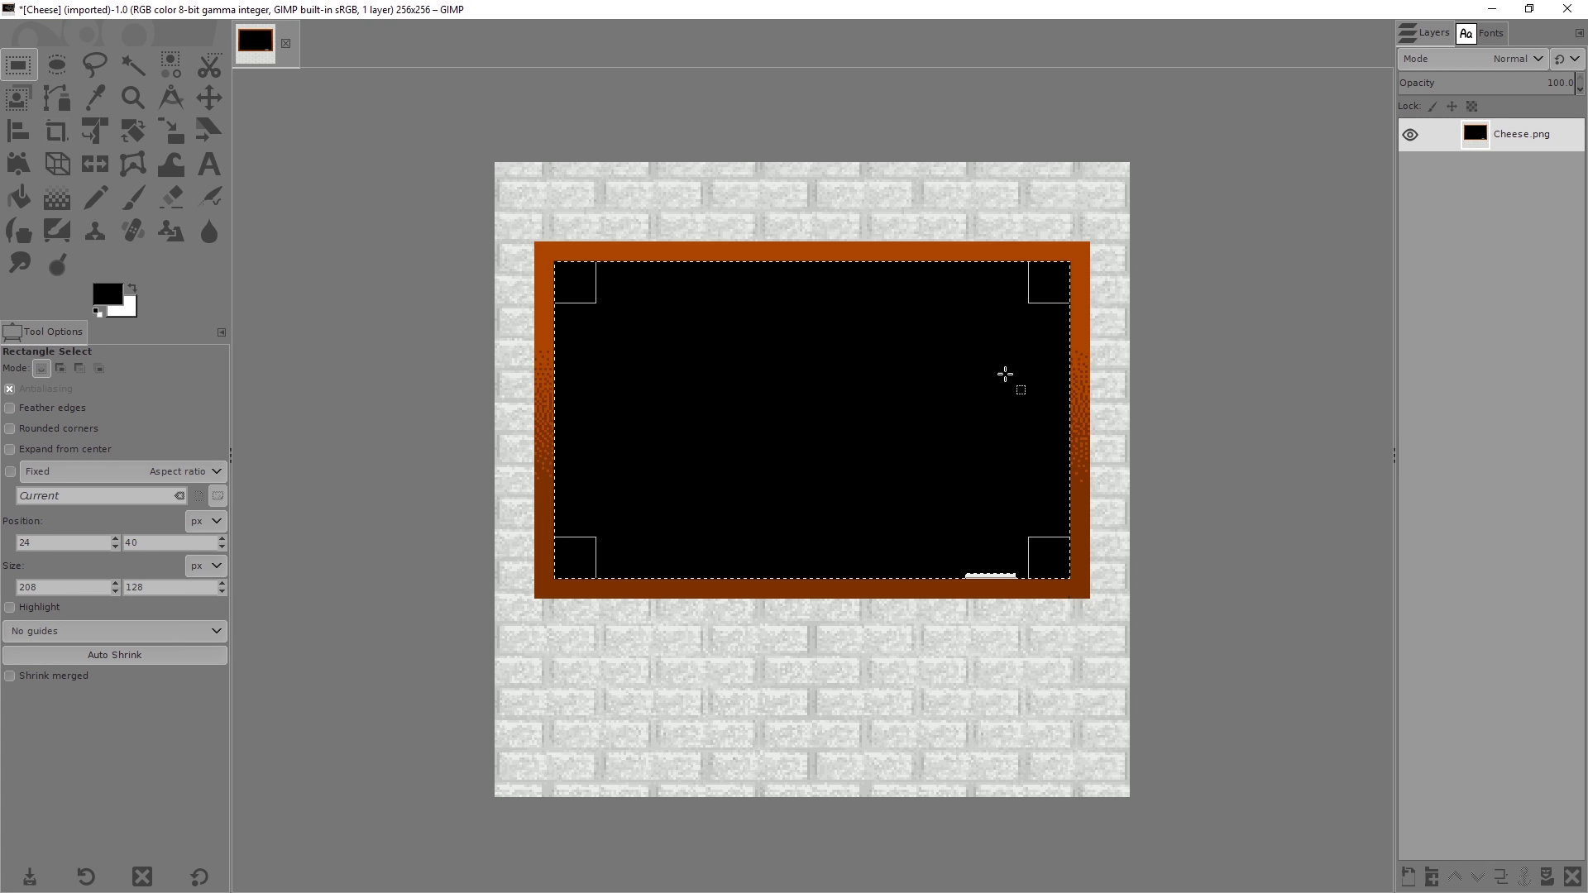
scroll(974, 346, "up", 1, "ctrl")
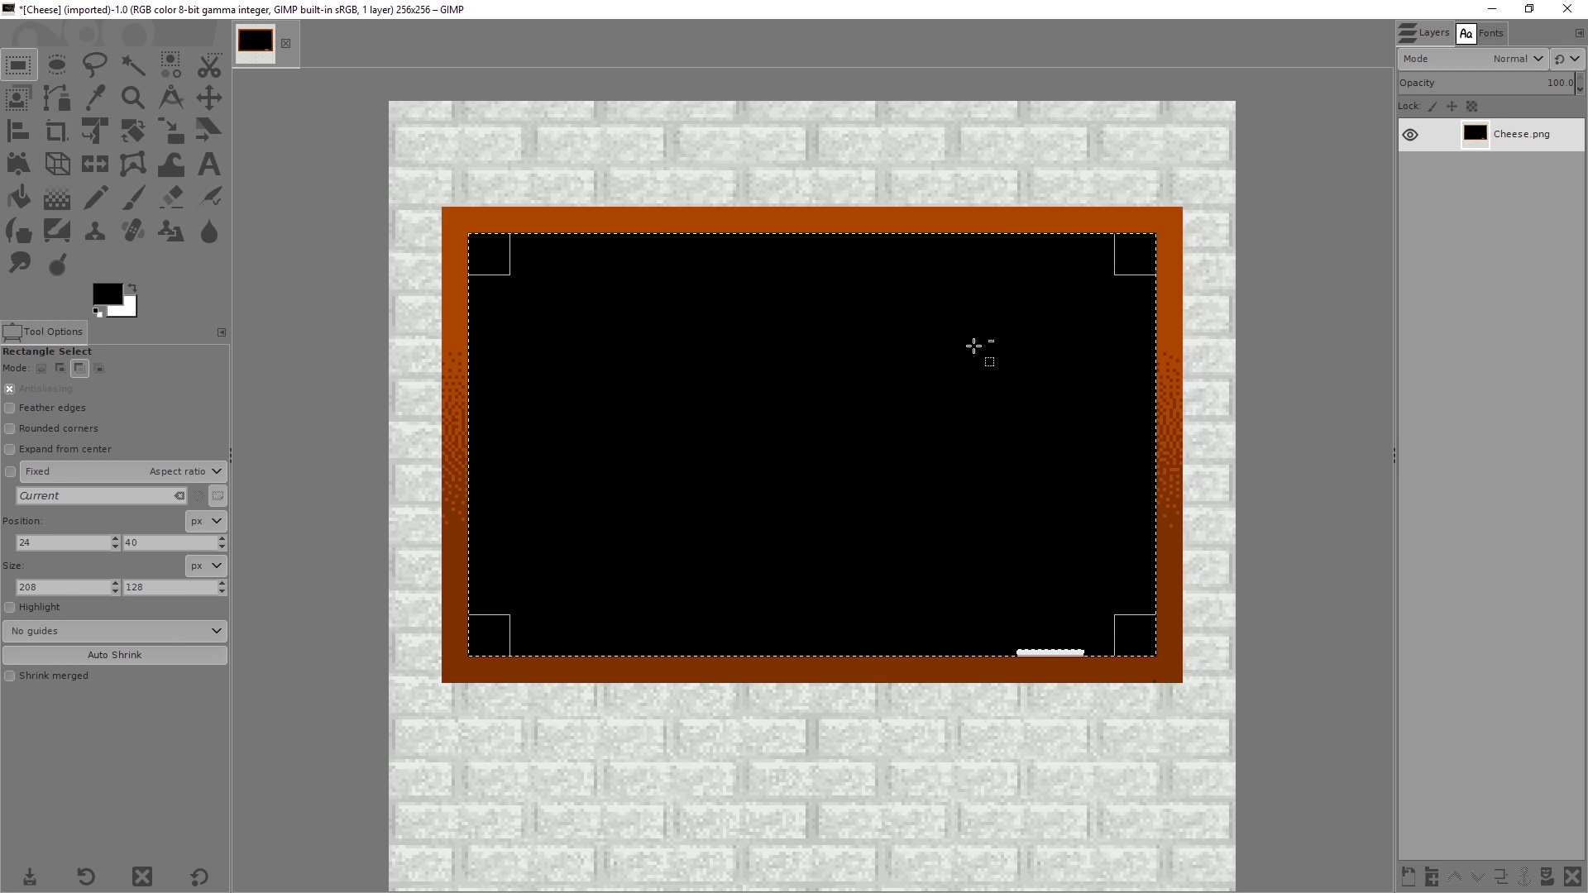
key("ctrl+shift+a")
Write "Subscribe" in white across the upper half of the blackboard with the Paintbrush.
key("p")
left_click(132, 288)
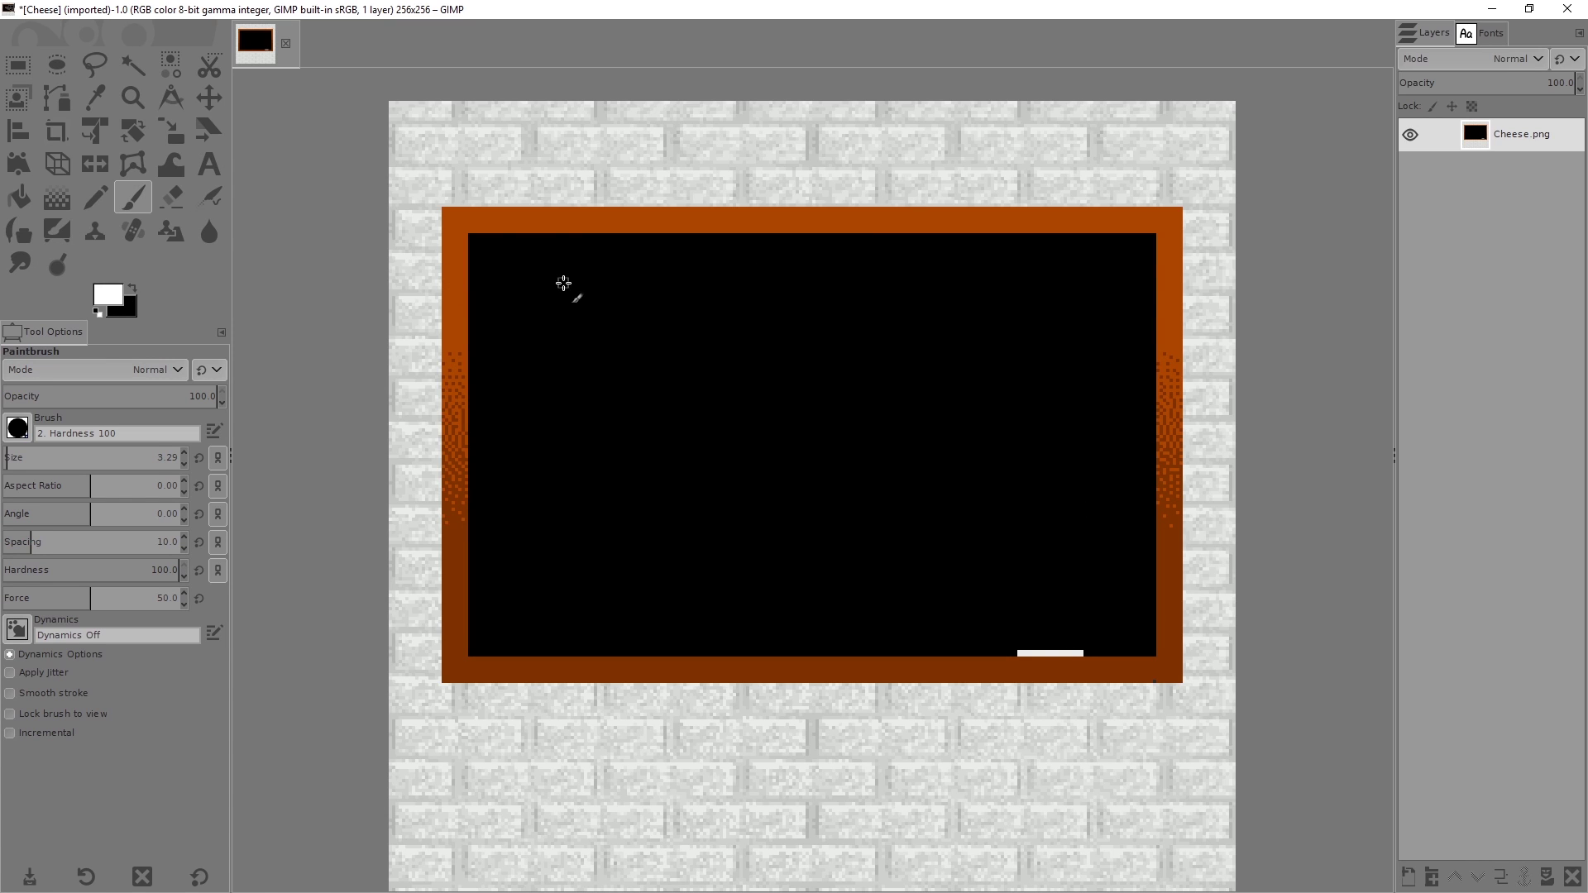
left_click_drag(568, 282, 488, 388)
left_click_drag(643, 291, 643, 414)
left_click_drag(753, 321, 683, 420)
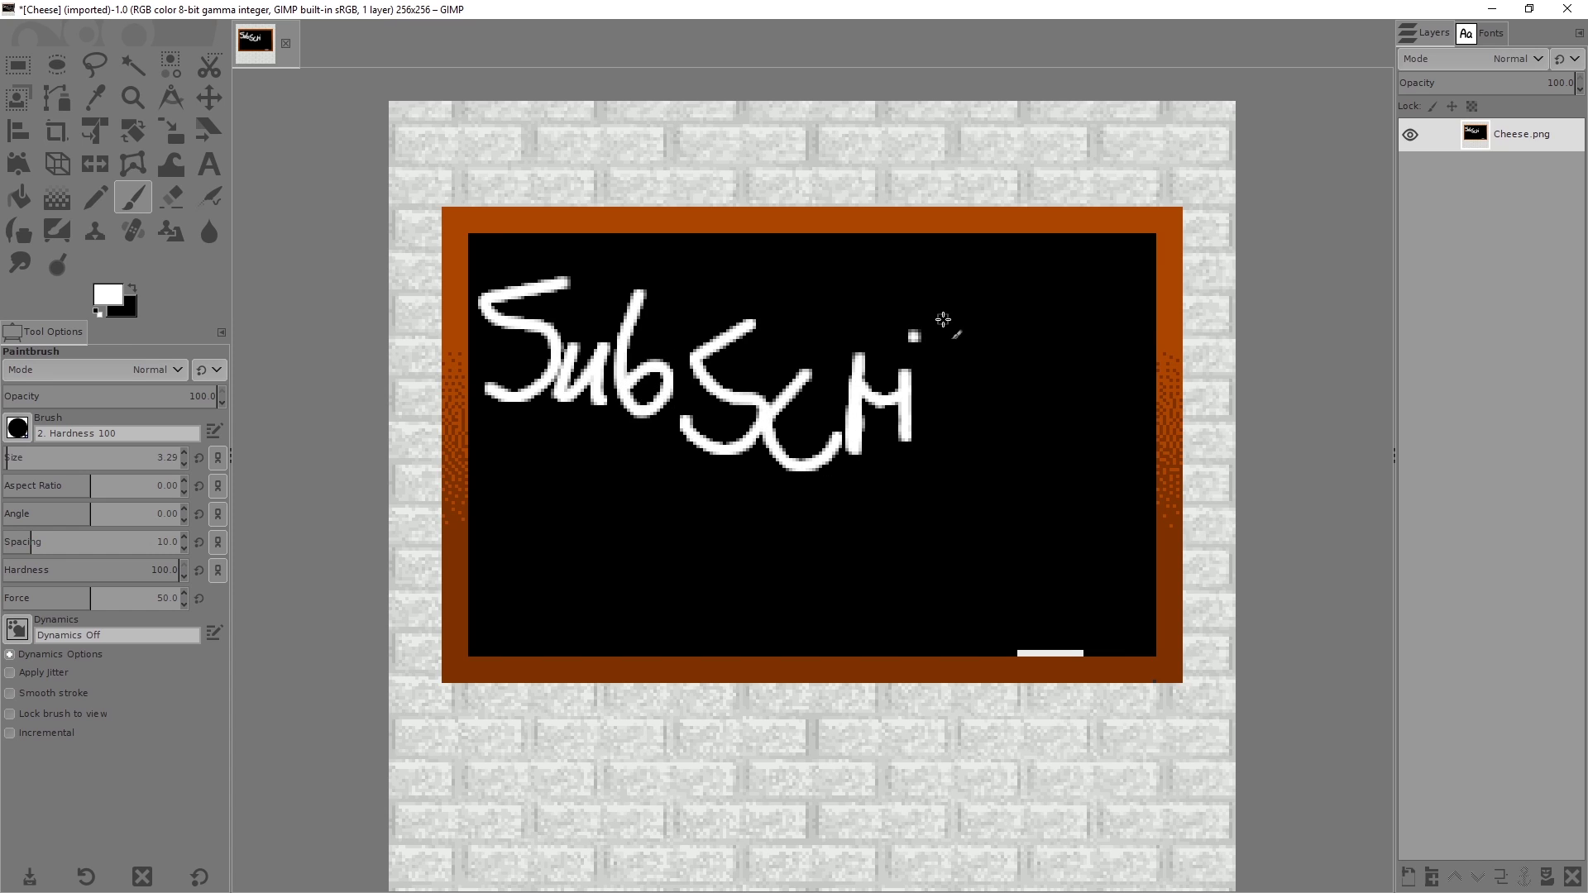
left_click_drag(1001, 373, 1107, 395)
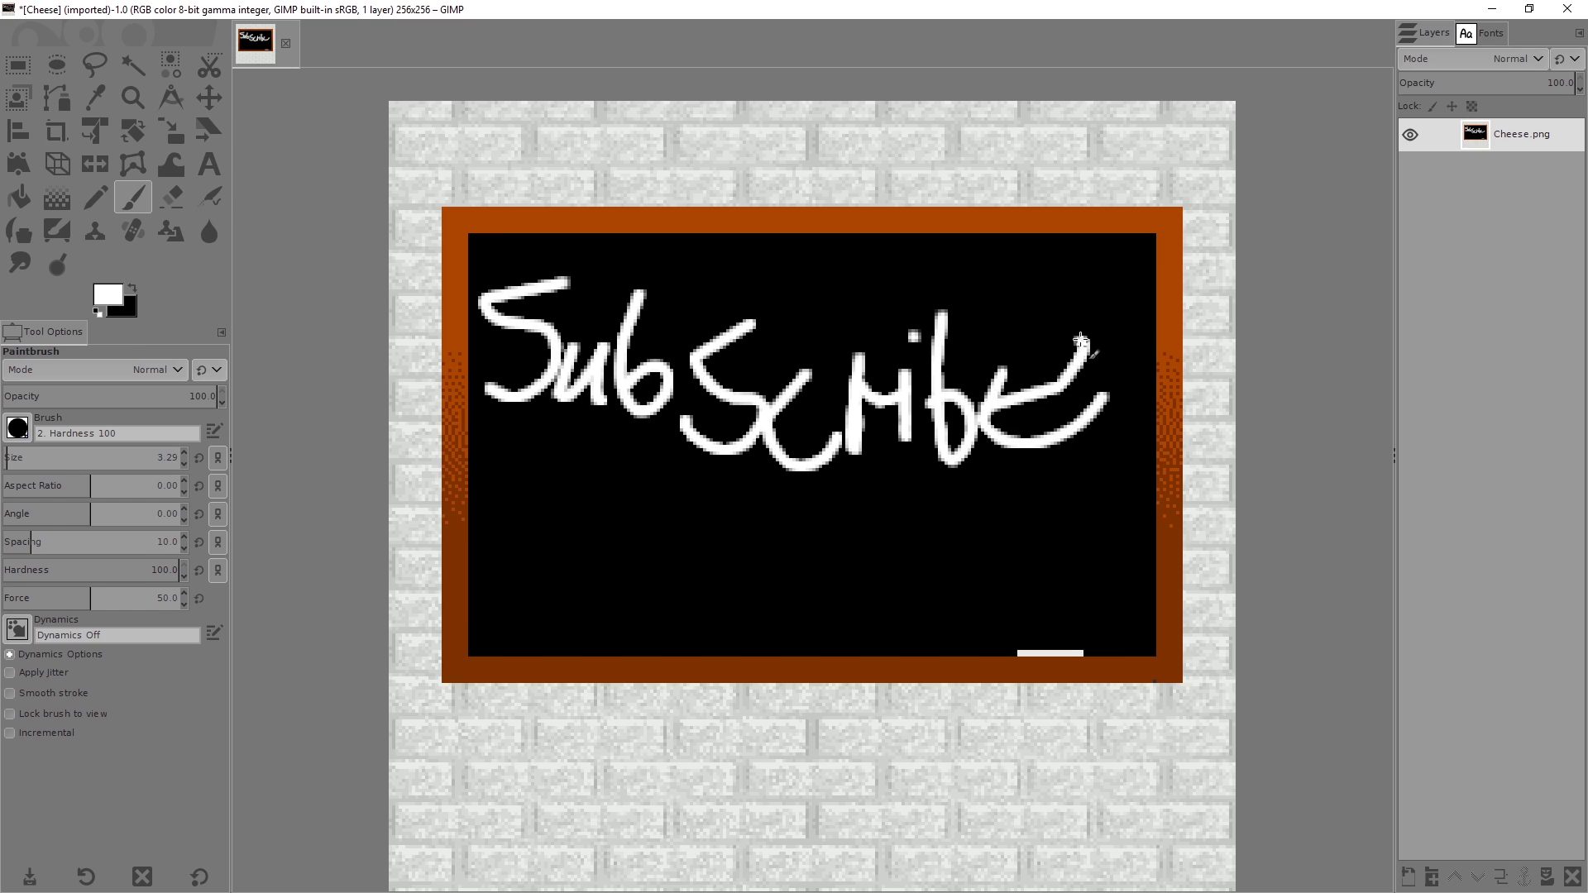
Paint a second line below it reading "to" and the channel's name, ending with an exclamation mark.
left_click_drag(527, 442, 514, 535)
left_click_drag(488, 480, 545, 483)
left_click_drag(571, 499, 577, 504)
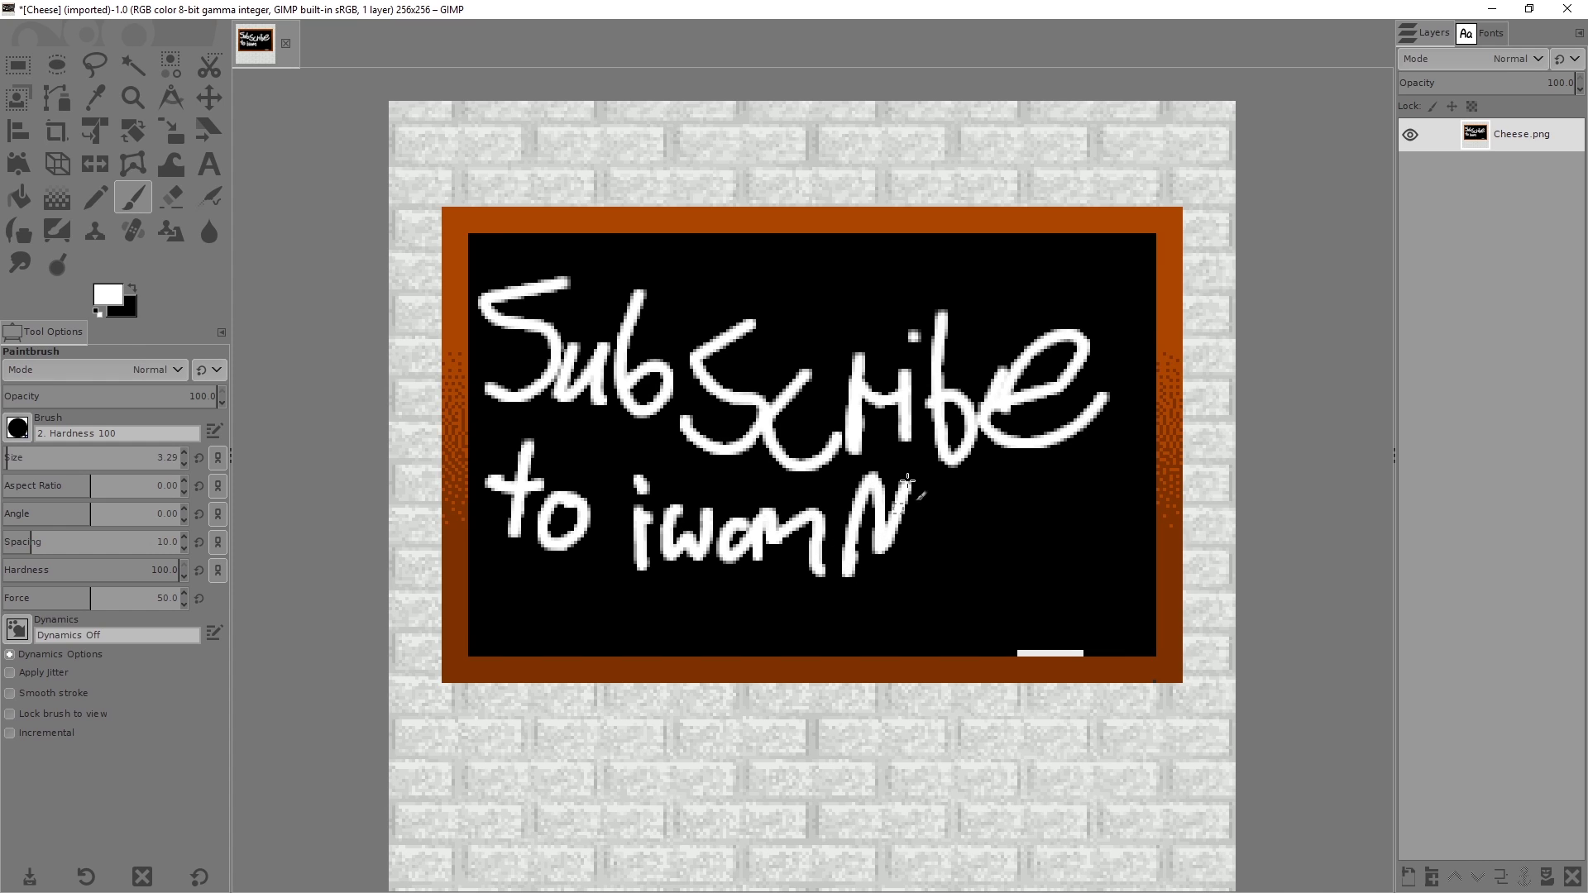
left_click_drag(994, 536, 1051, 455)
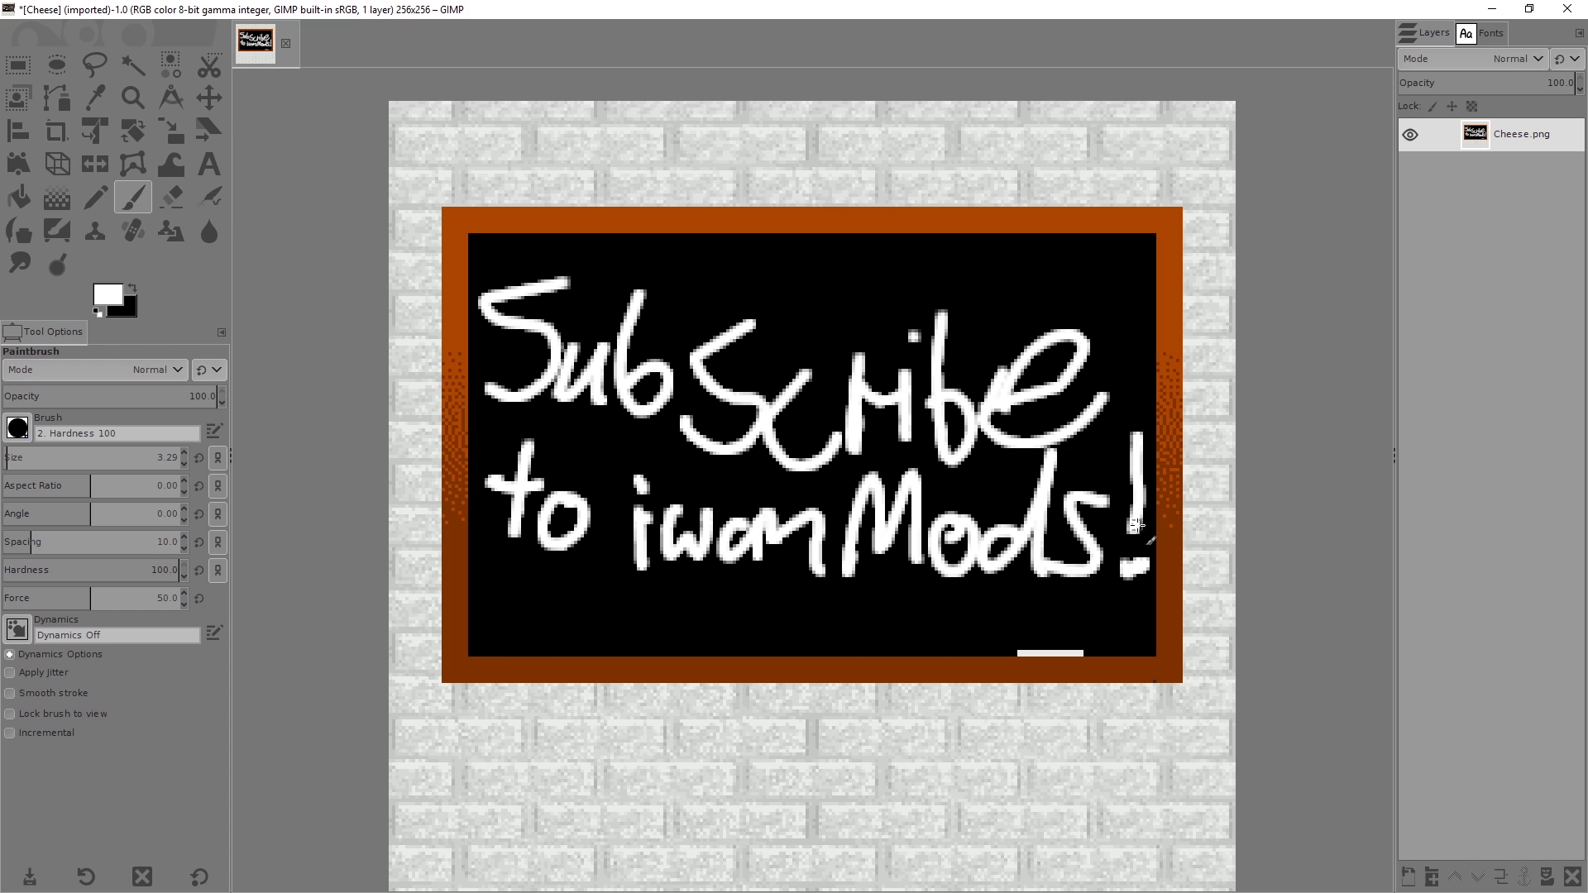
Overwrite the original Cheese.png with the edited image and close GIMP.
right_click(783, 199)
mouse_move(818, 225)
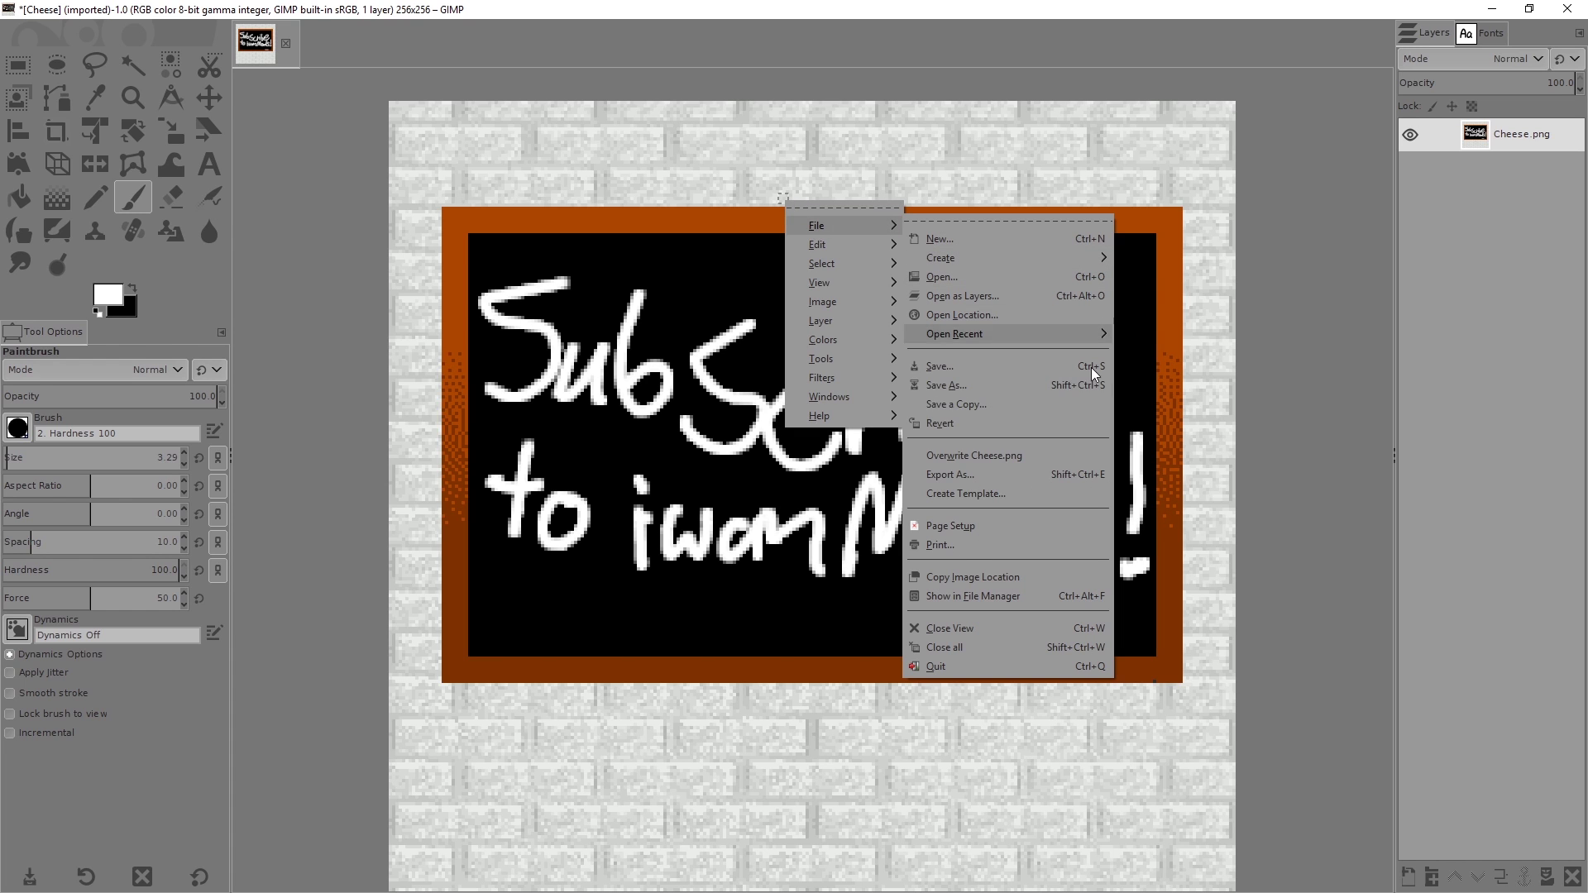
left_click(964, 455)
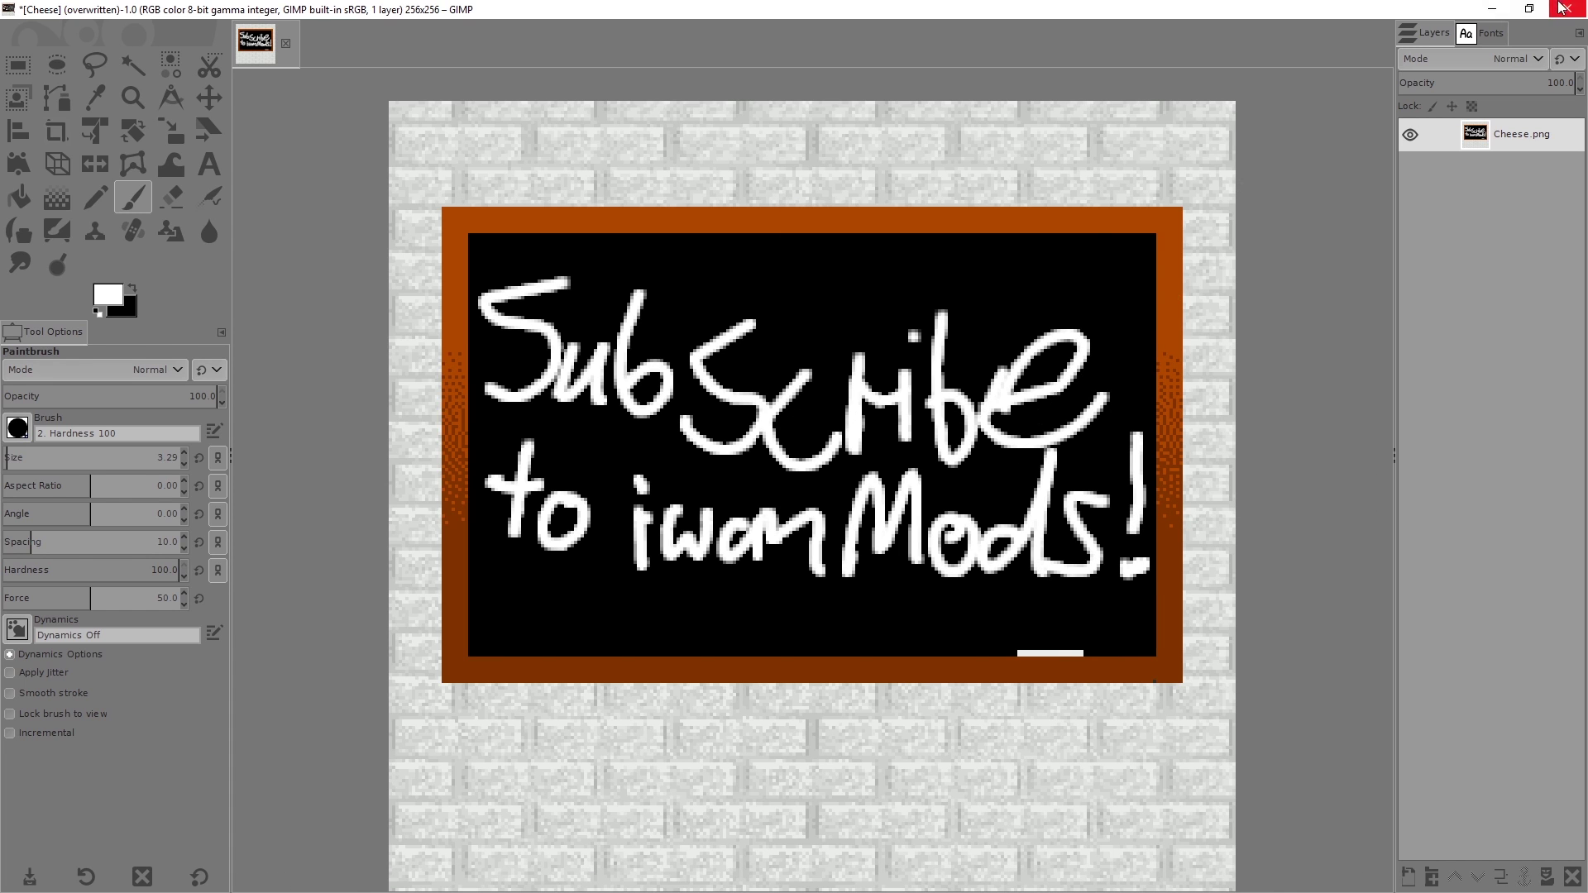
left_click(1566, 9)
View the overwritten Cheese.png in the image viewer and close it.
left_click(848, 632)
double_click(833, 633)
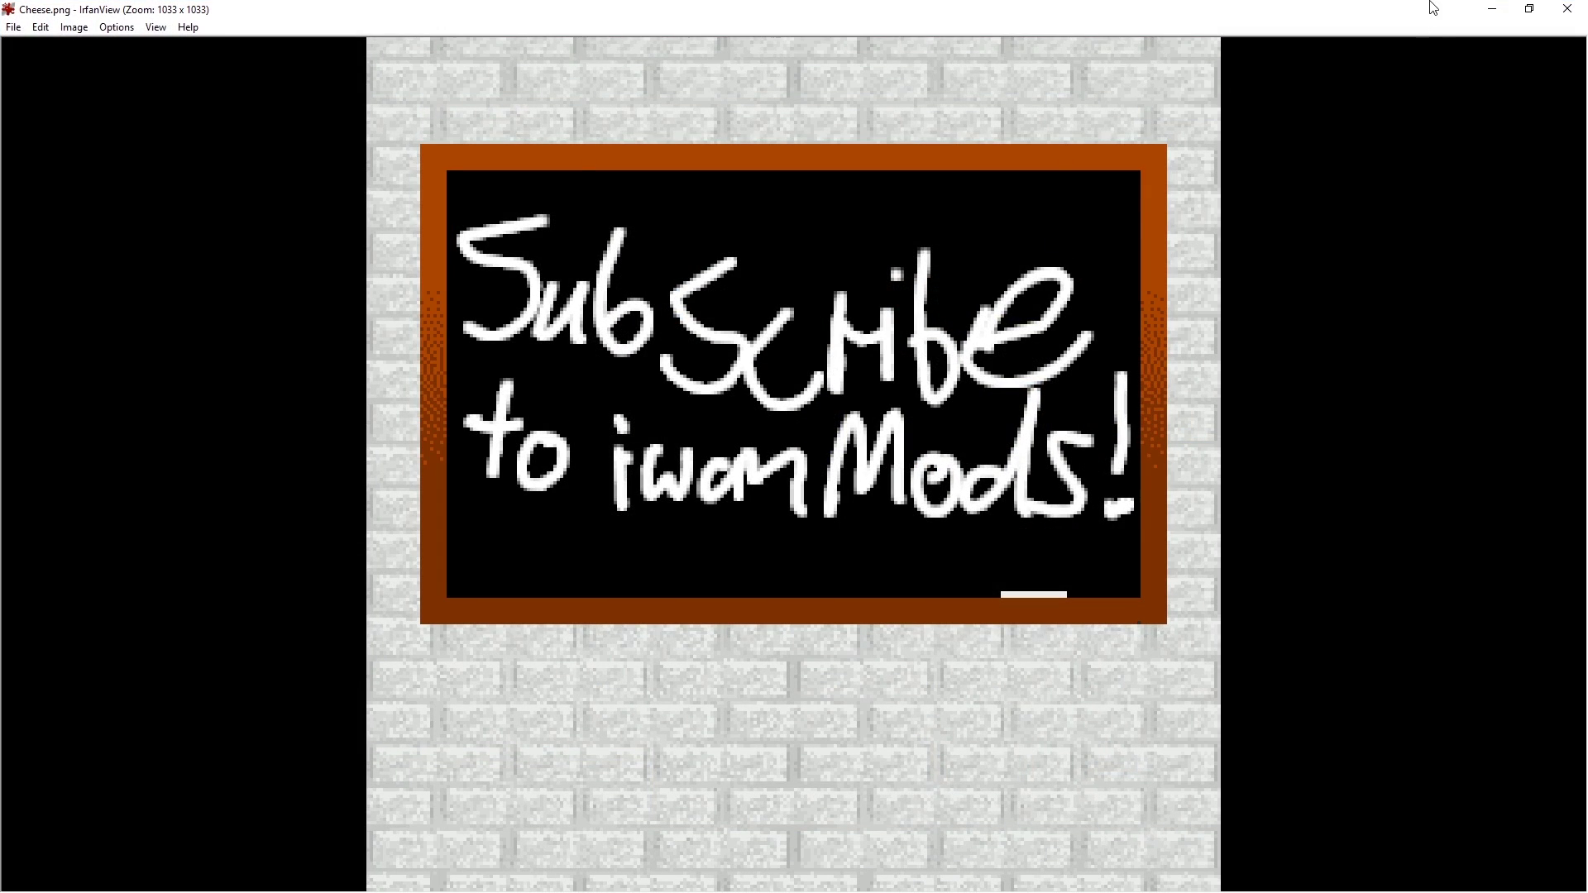
left_click(1562, 9)
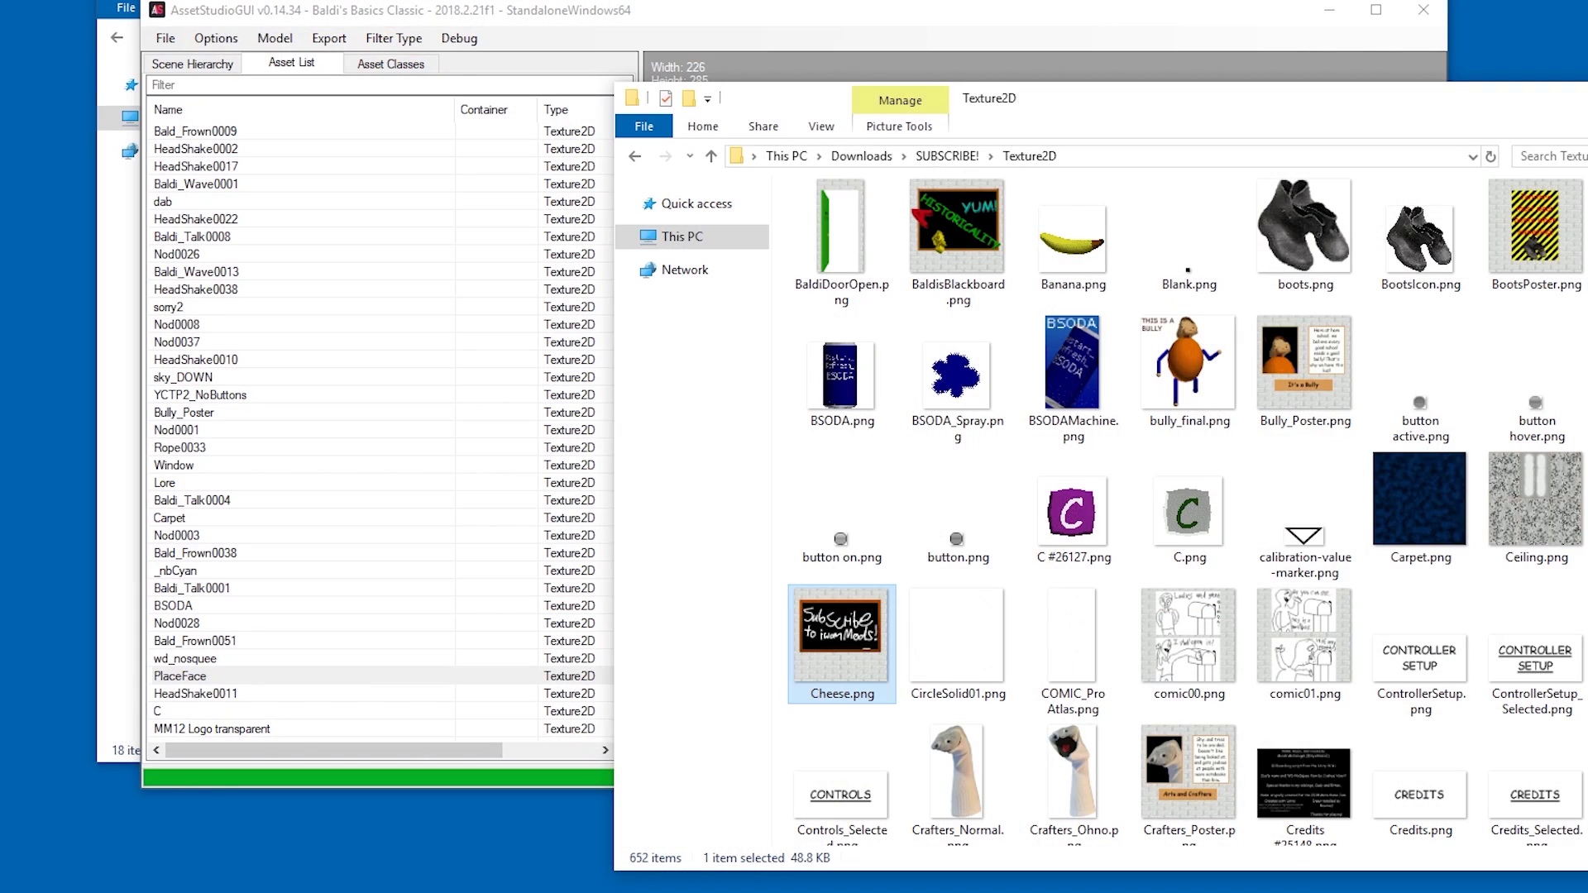
Go back to the SUBSCRIBE! folder in File Explorer and launch AssetBundleExtractor.exe from the UABE2.2 folder.
left_click(237, 677)
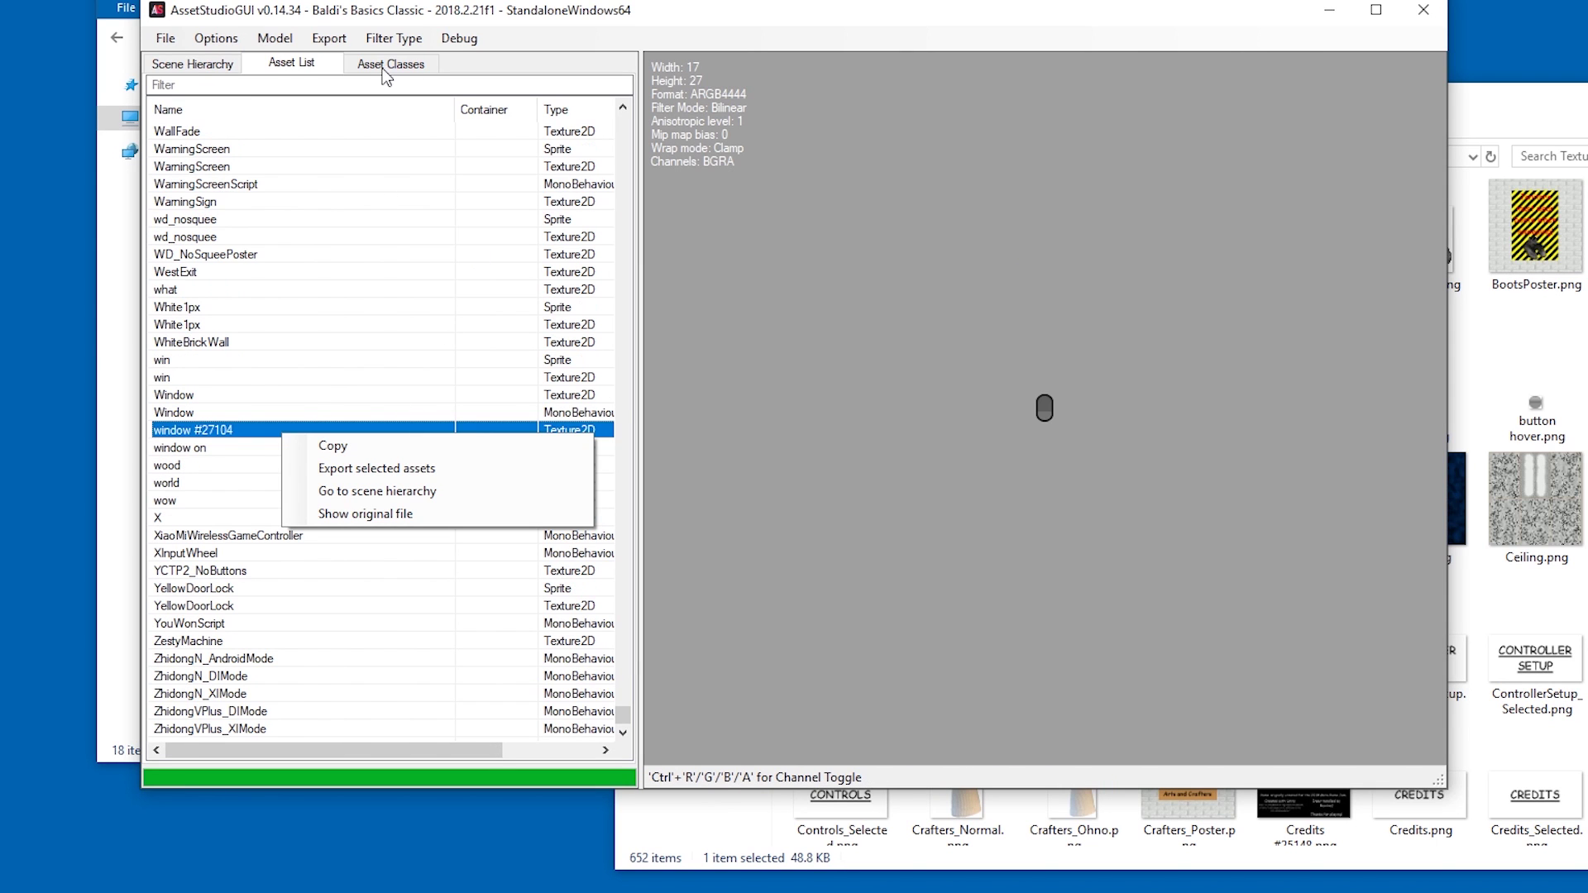
key("alt+Tab")
key("alt+Left")
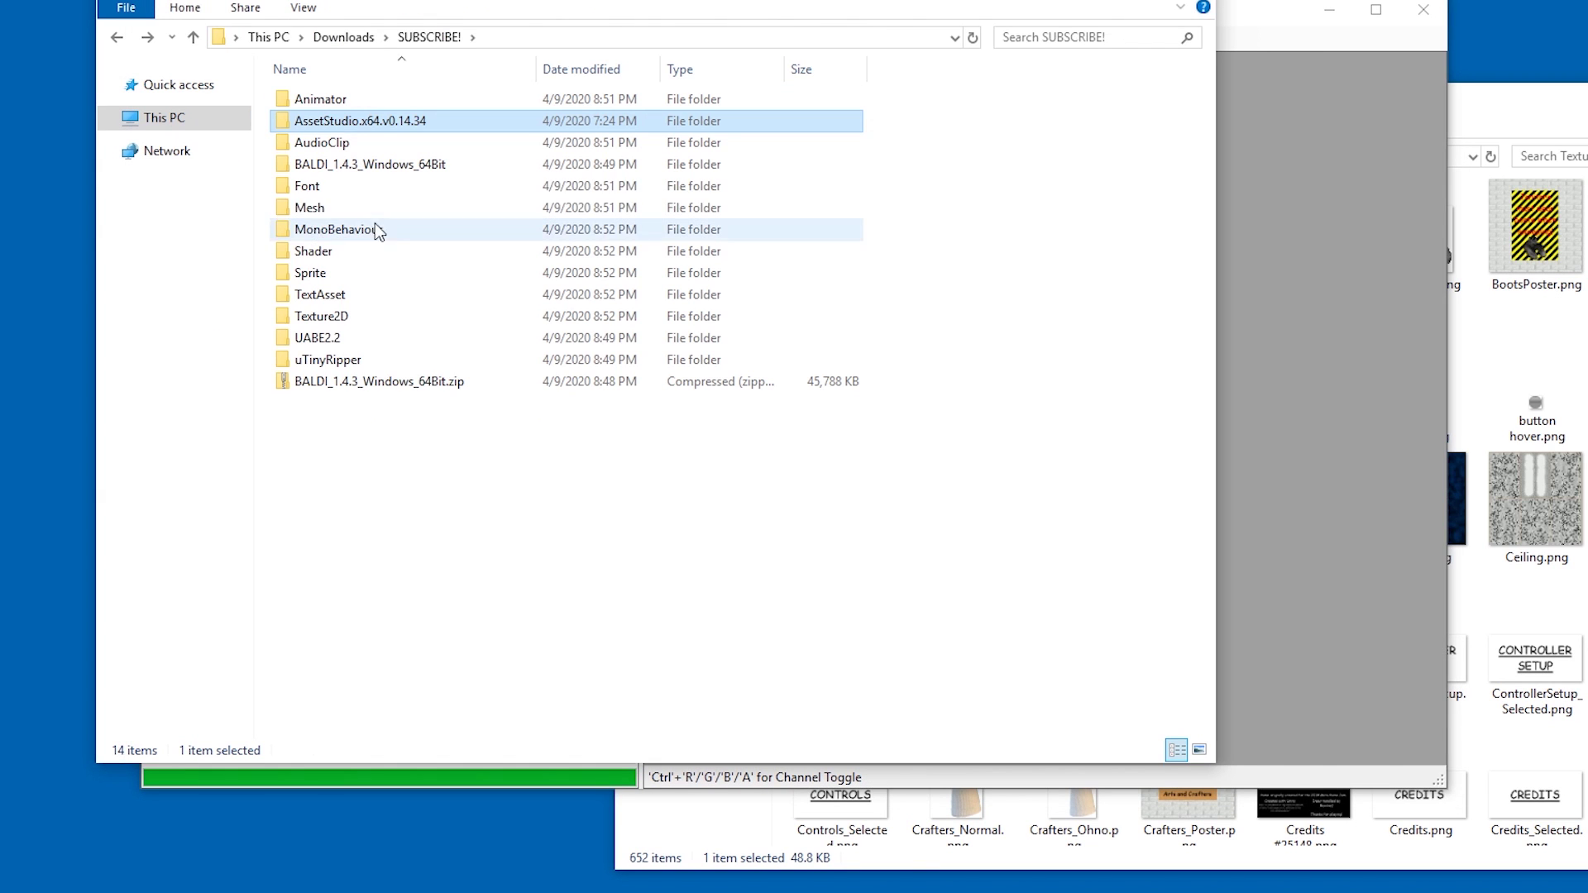
left_click(340, 335)
double_click(341, 339)
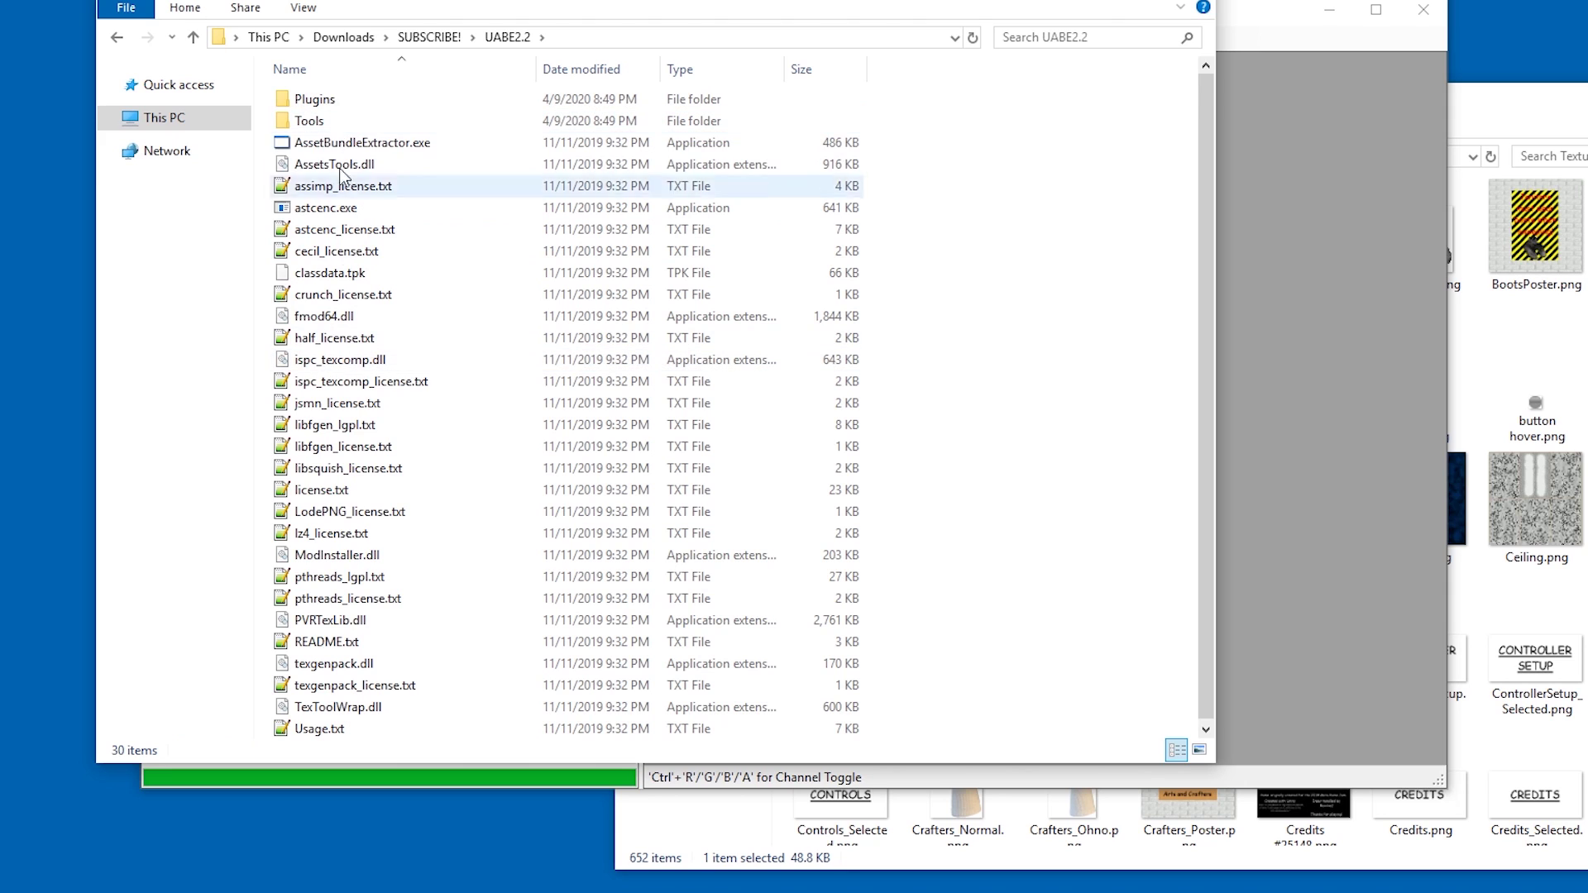
double_click(341, 149)
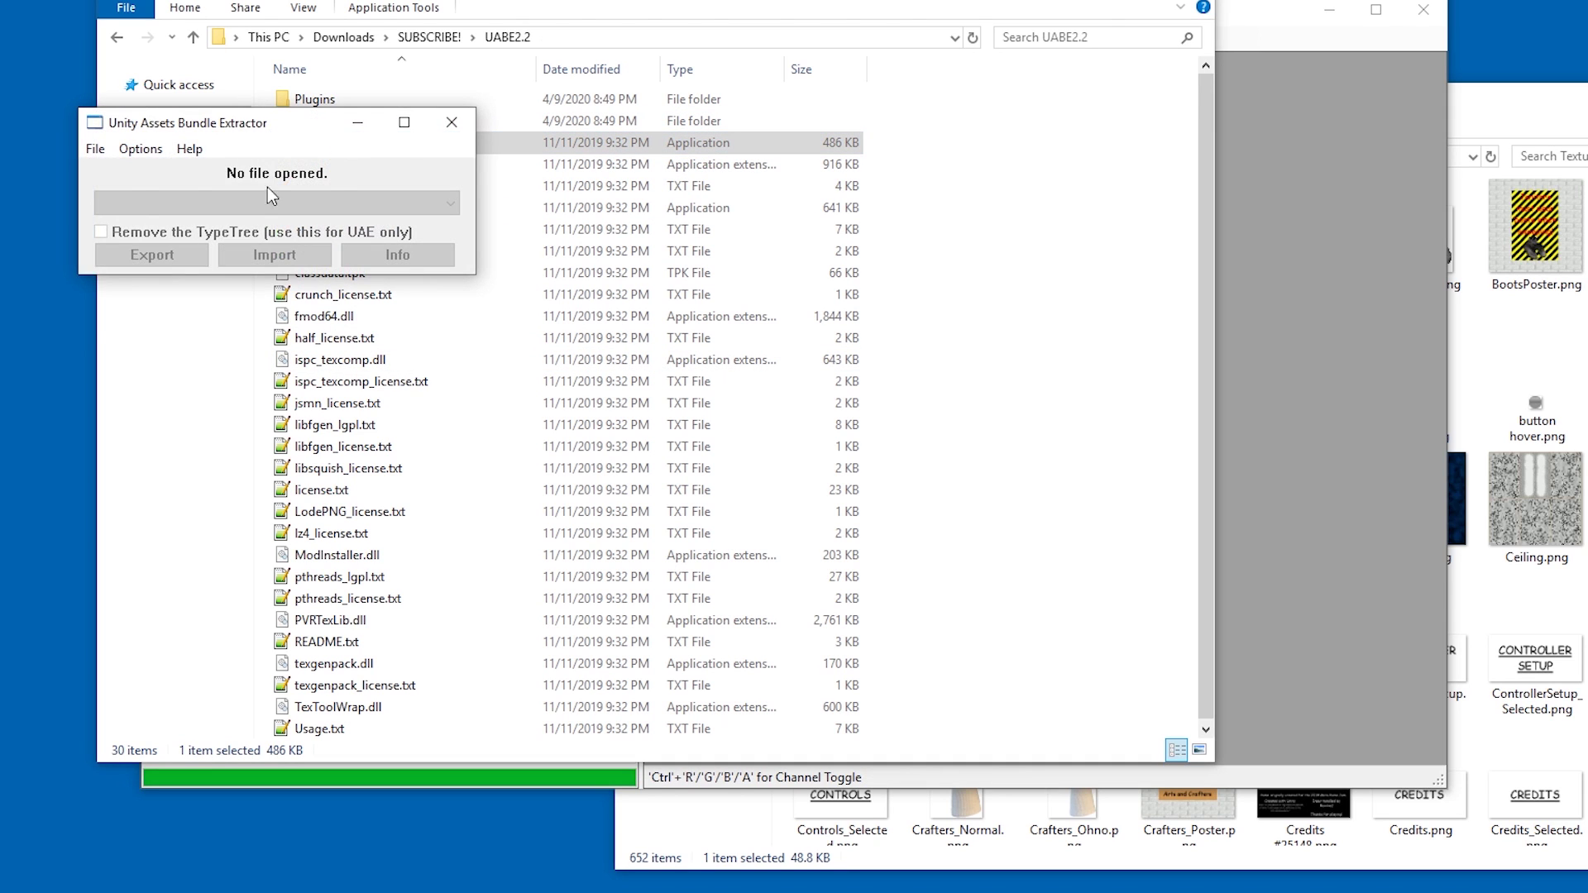
Open resources.assets from the BALDI_Data folder, search its assets for names starting with C, and close the file.
left_click(96, 149)
left_click(142, 176)
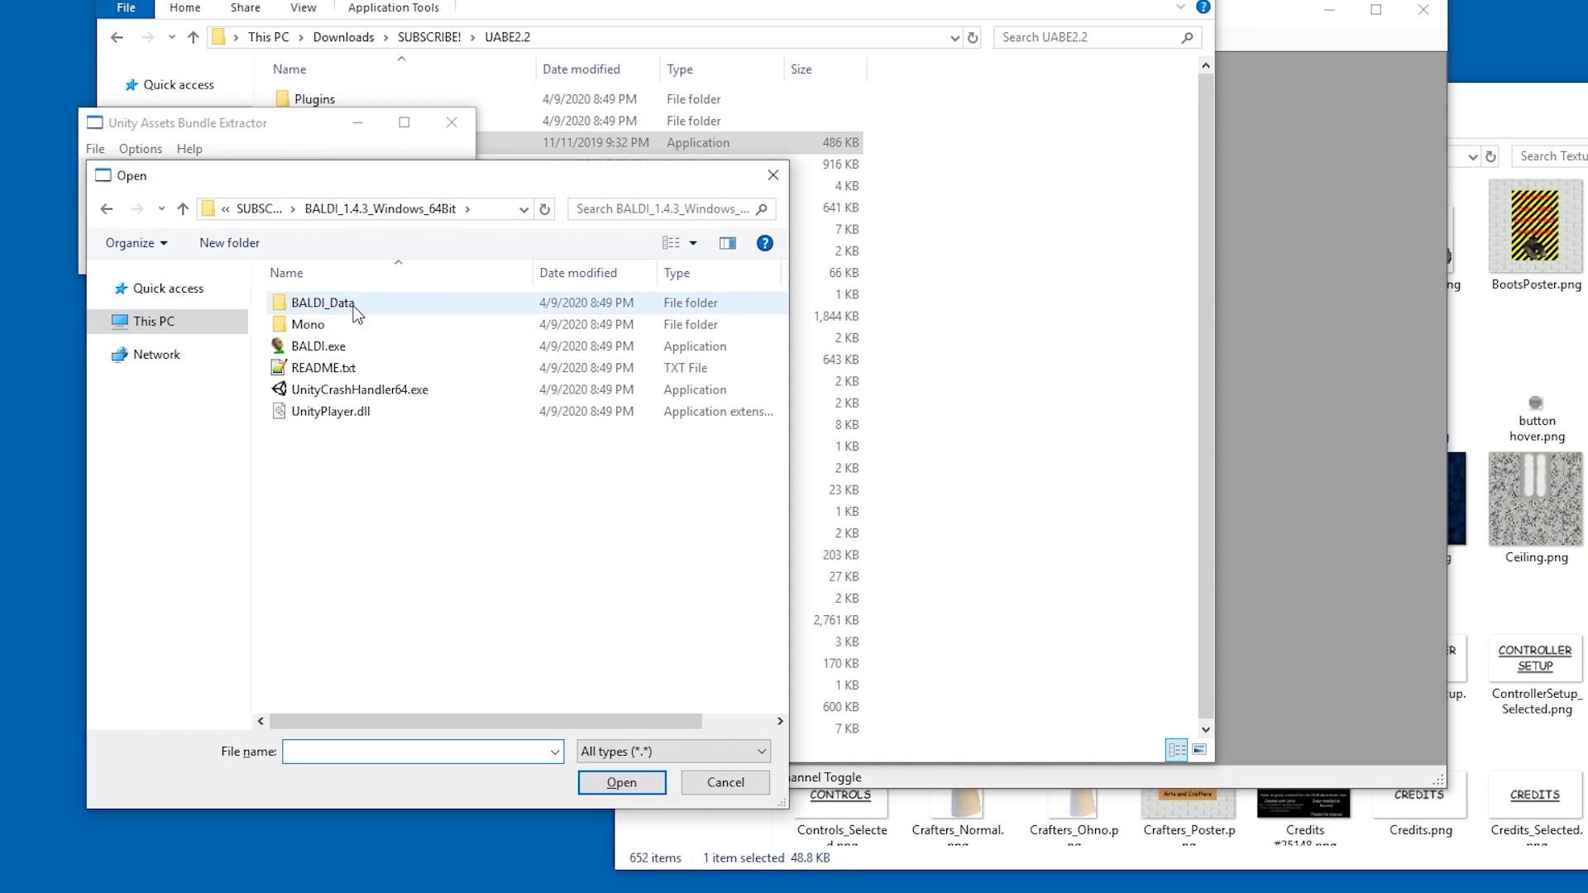
double_click(331, 306)
scroll(490, 514, "down", 6)
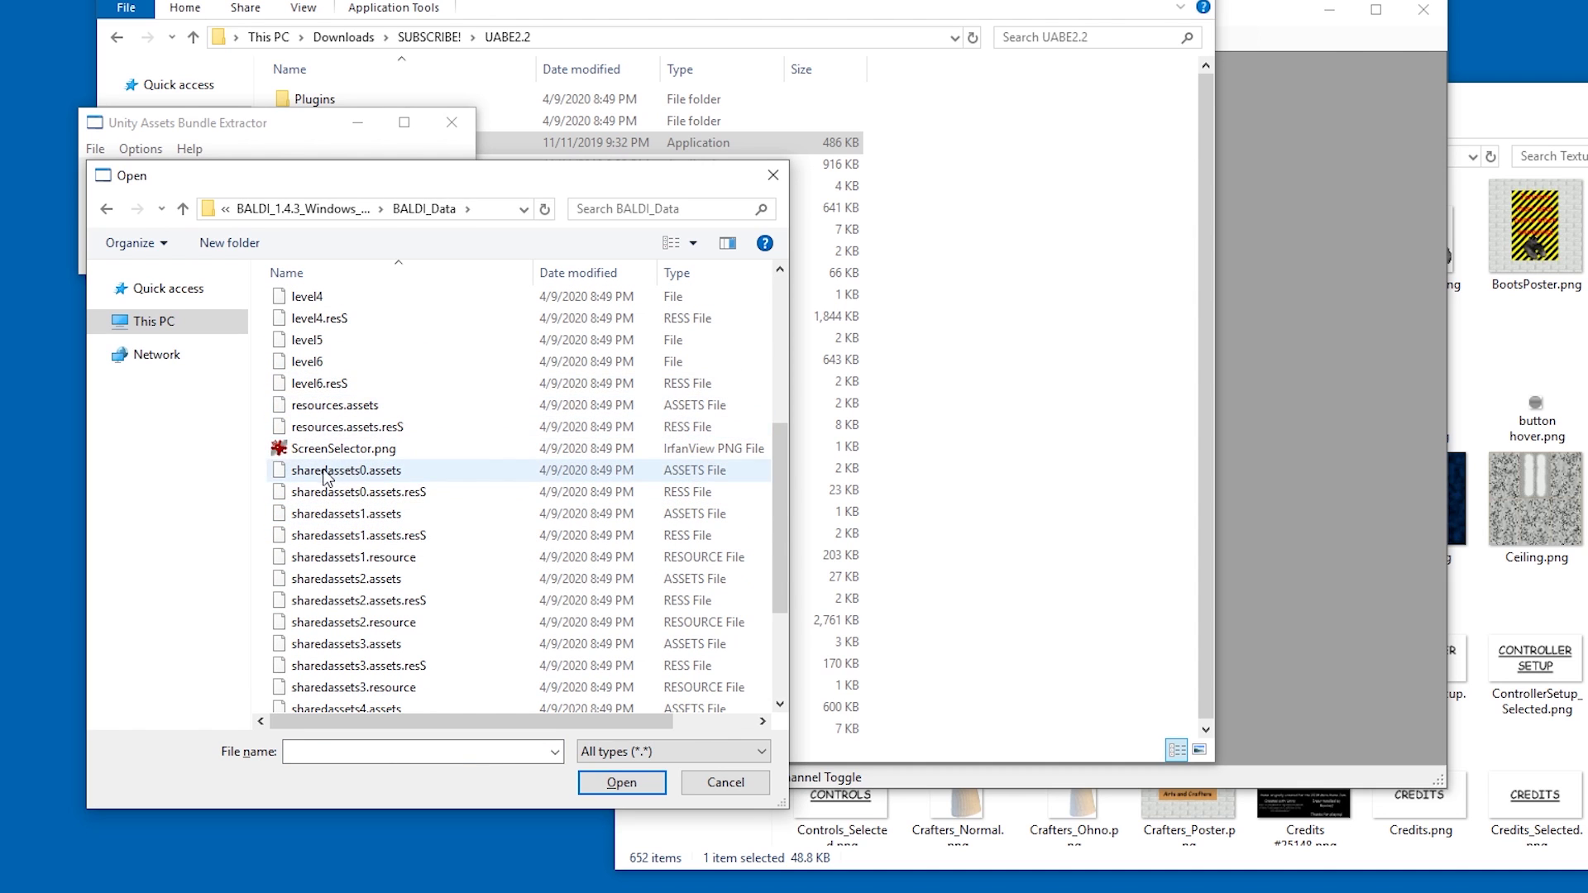
double_click(318, 407)
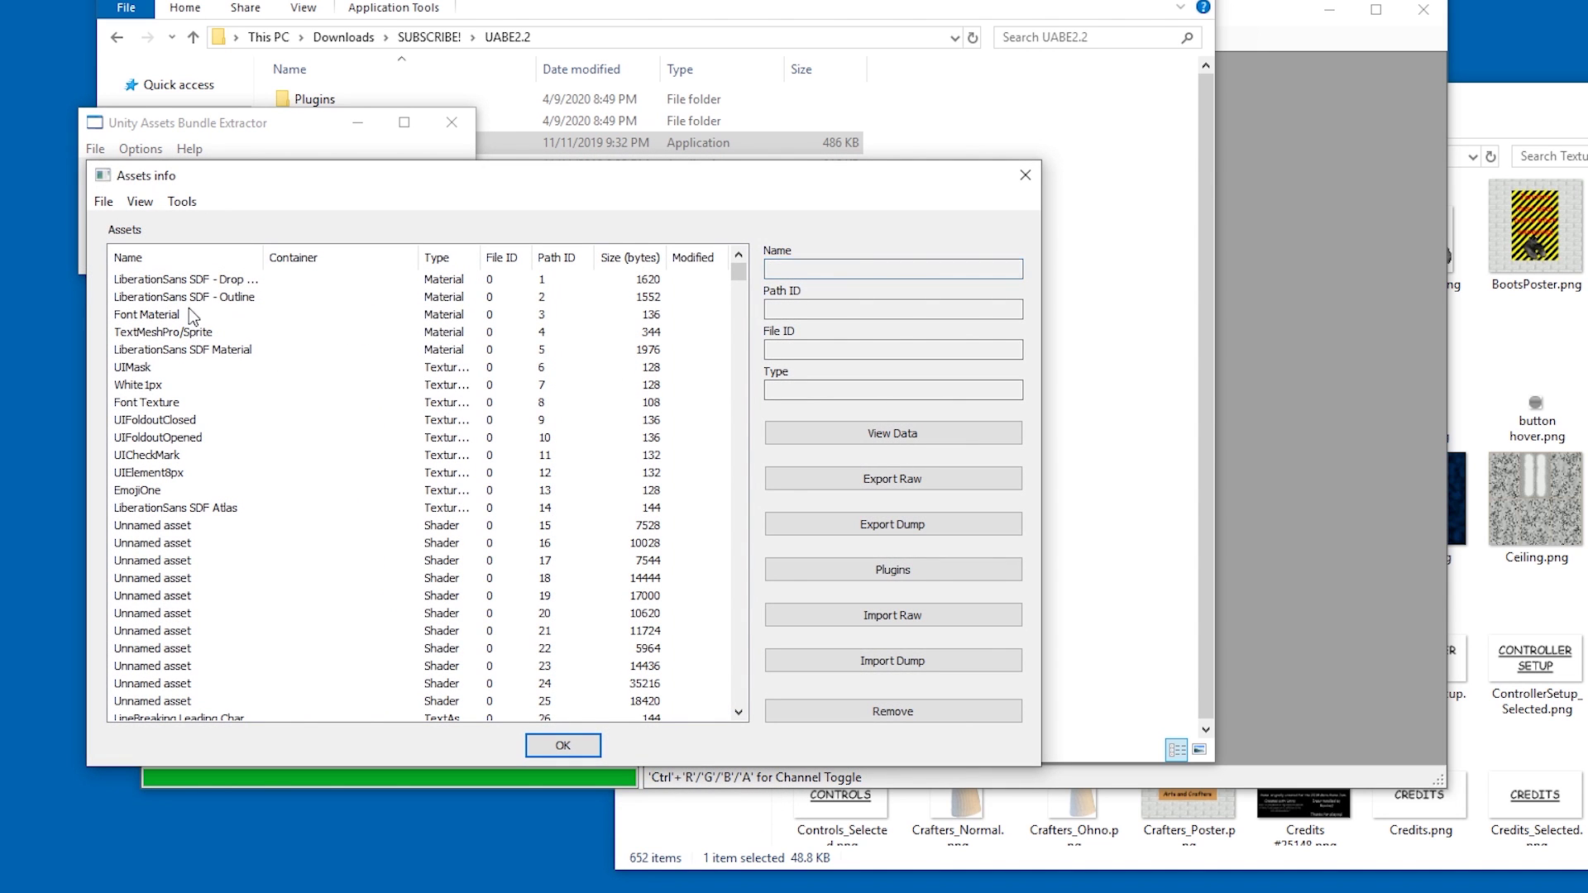
left_click(170, 301)
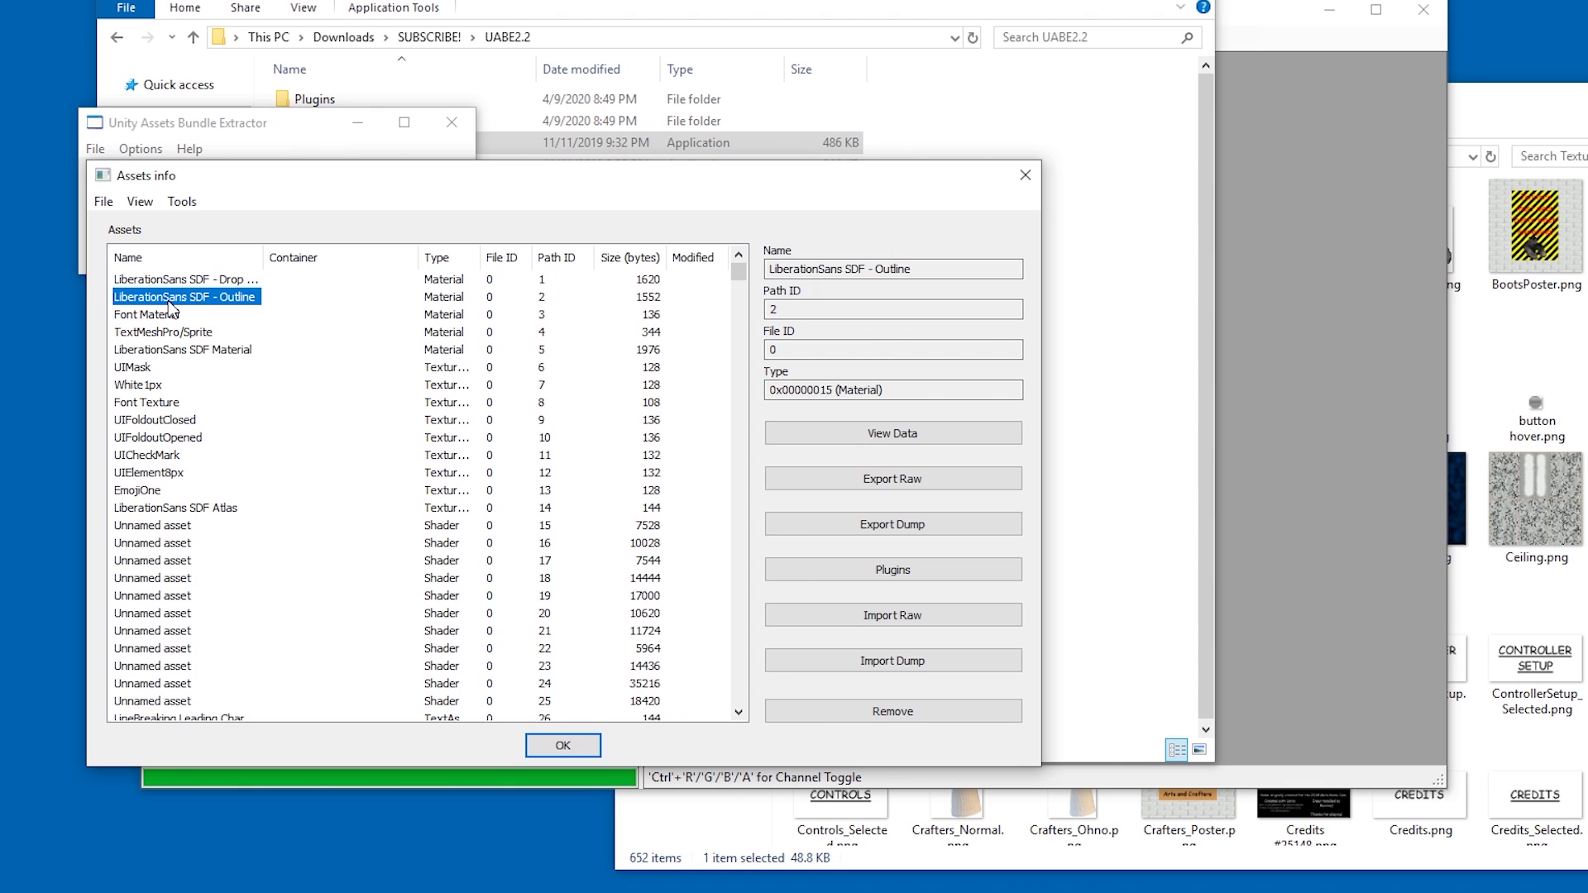
key("c")
key("Escape")
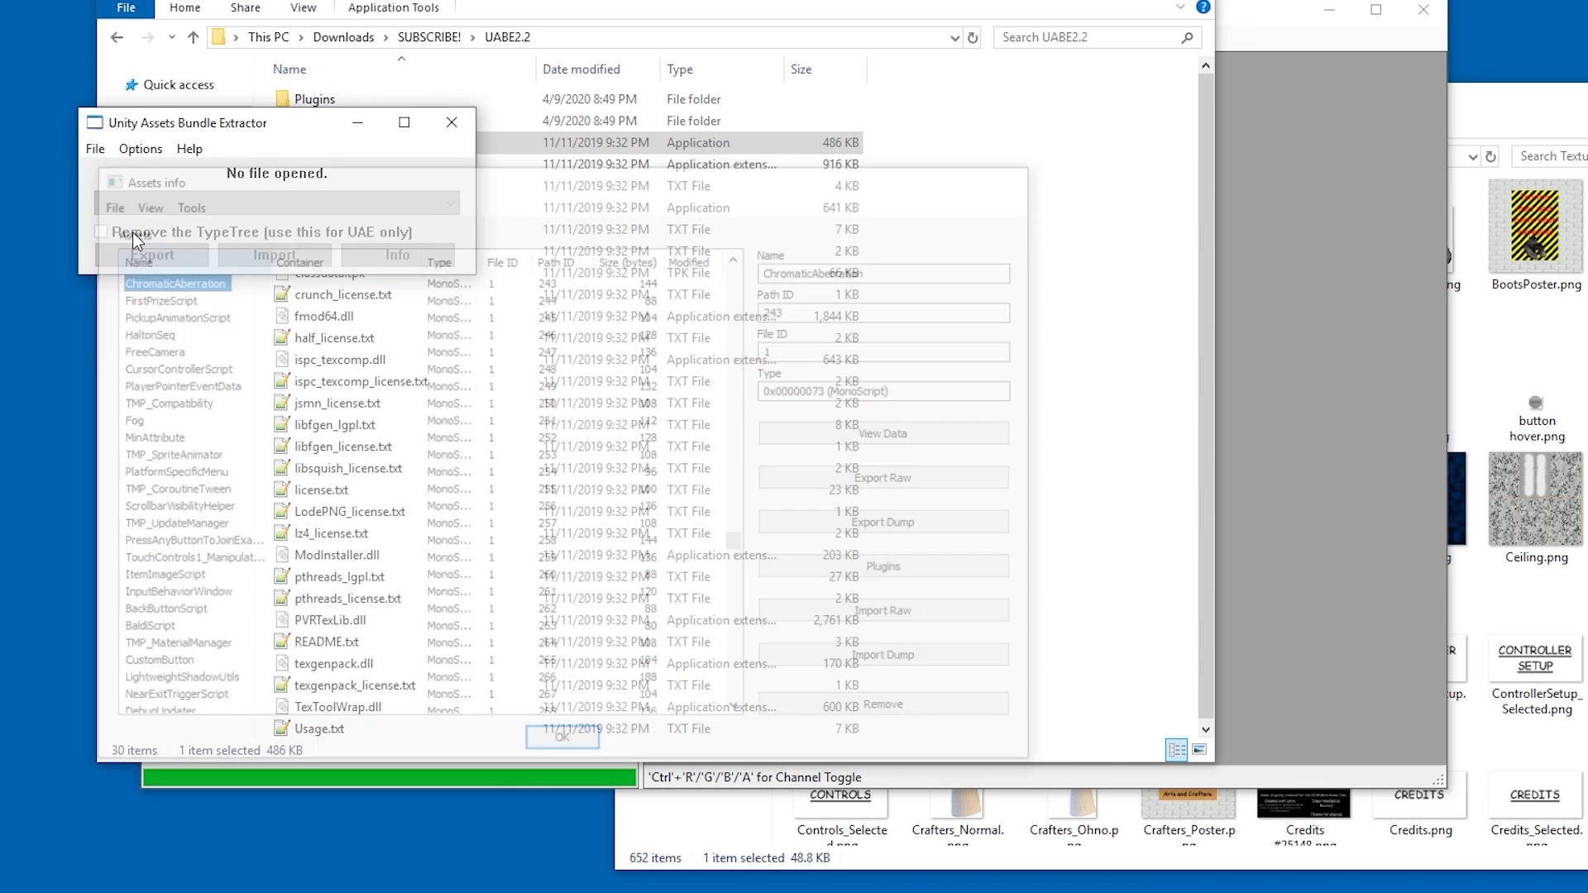
Open a sharedassets file from BALDI_Data, search its assets for names starting with C, and close it.
left_click(98, 153)
left_click(121, 175)
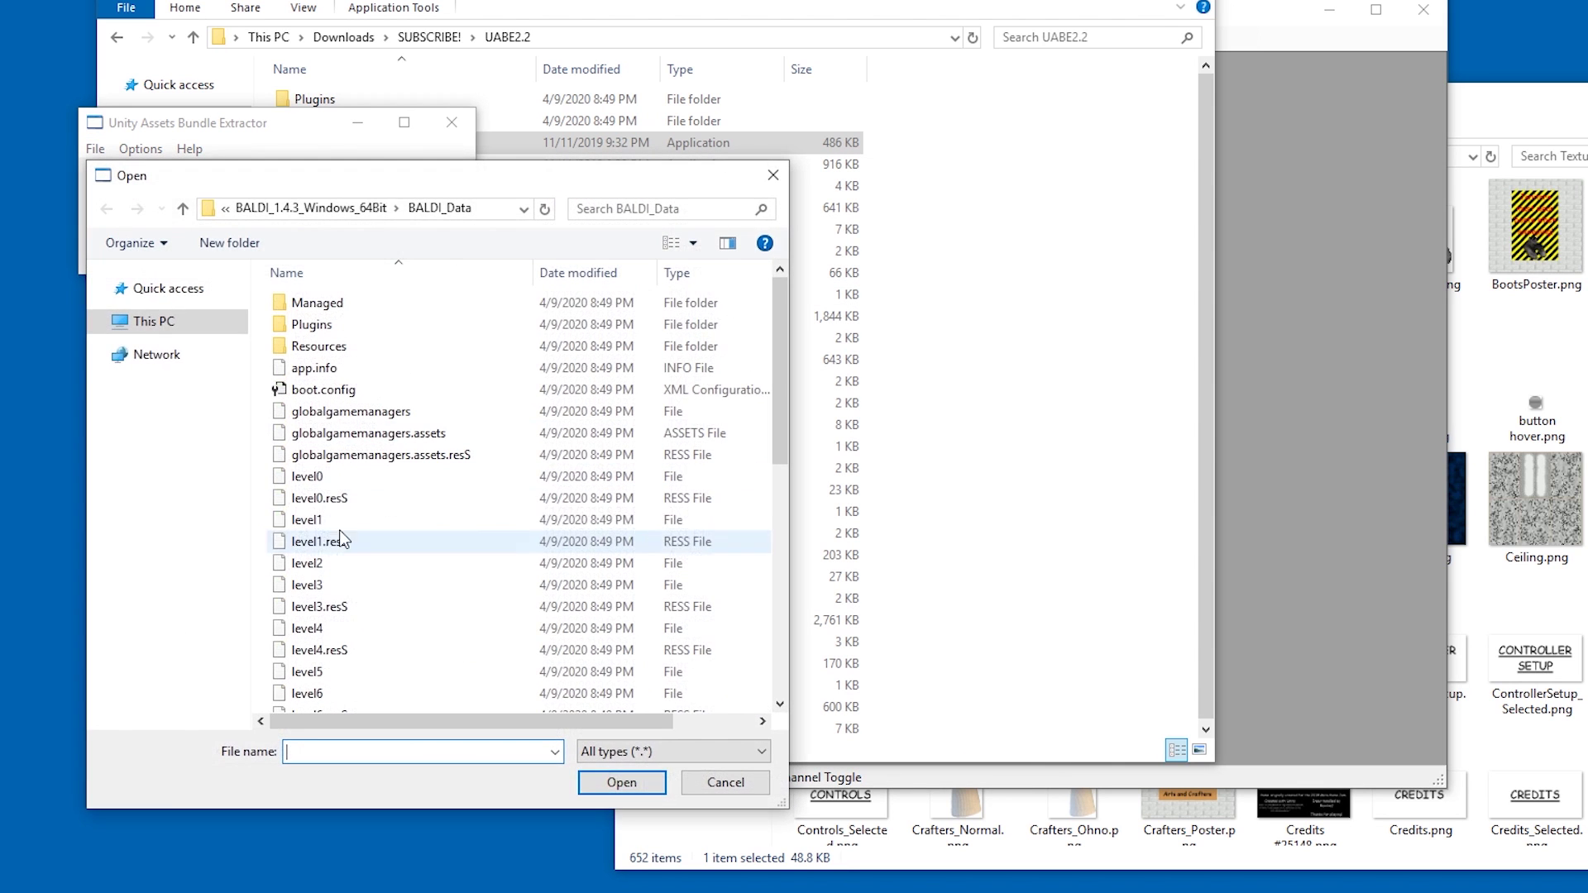
key("s")
double_click(318, 319)
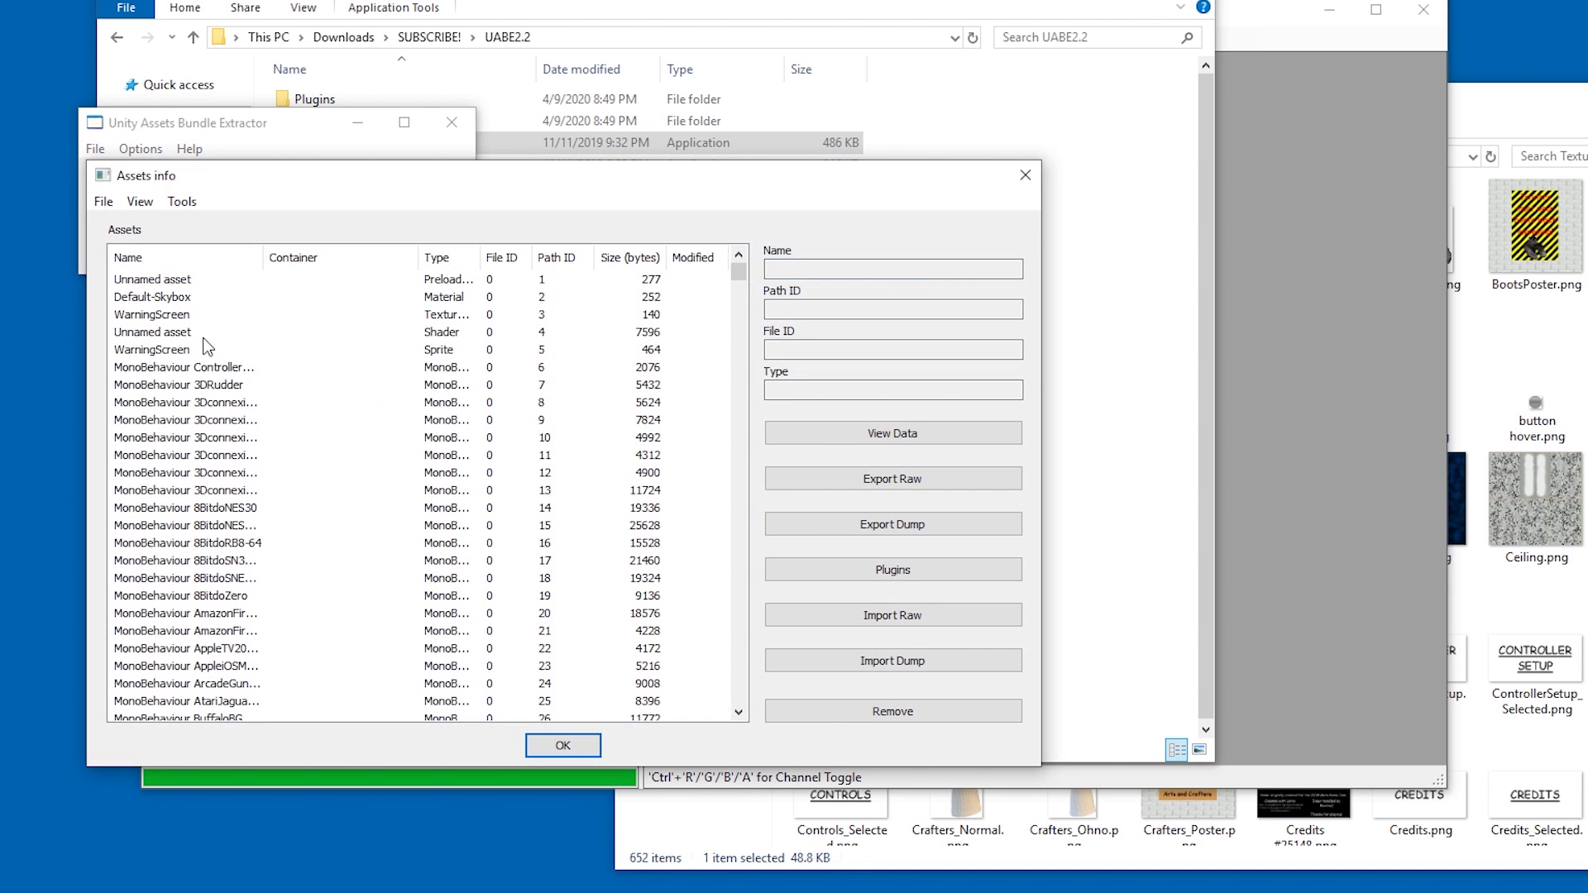
left_click(169, 384)
key("c")
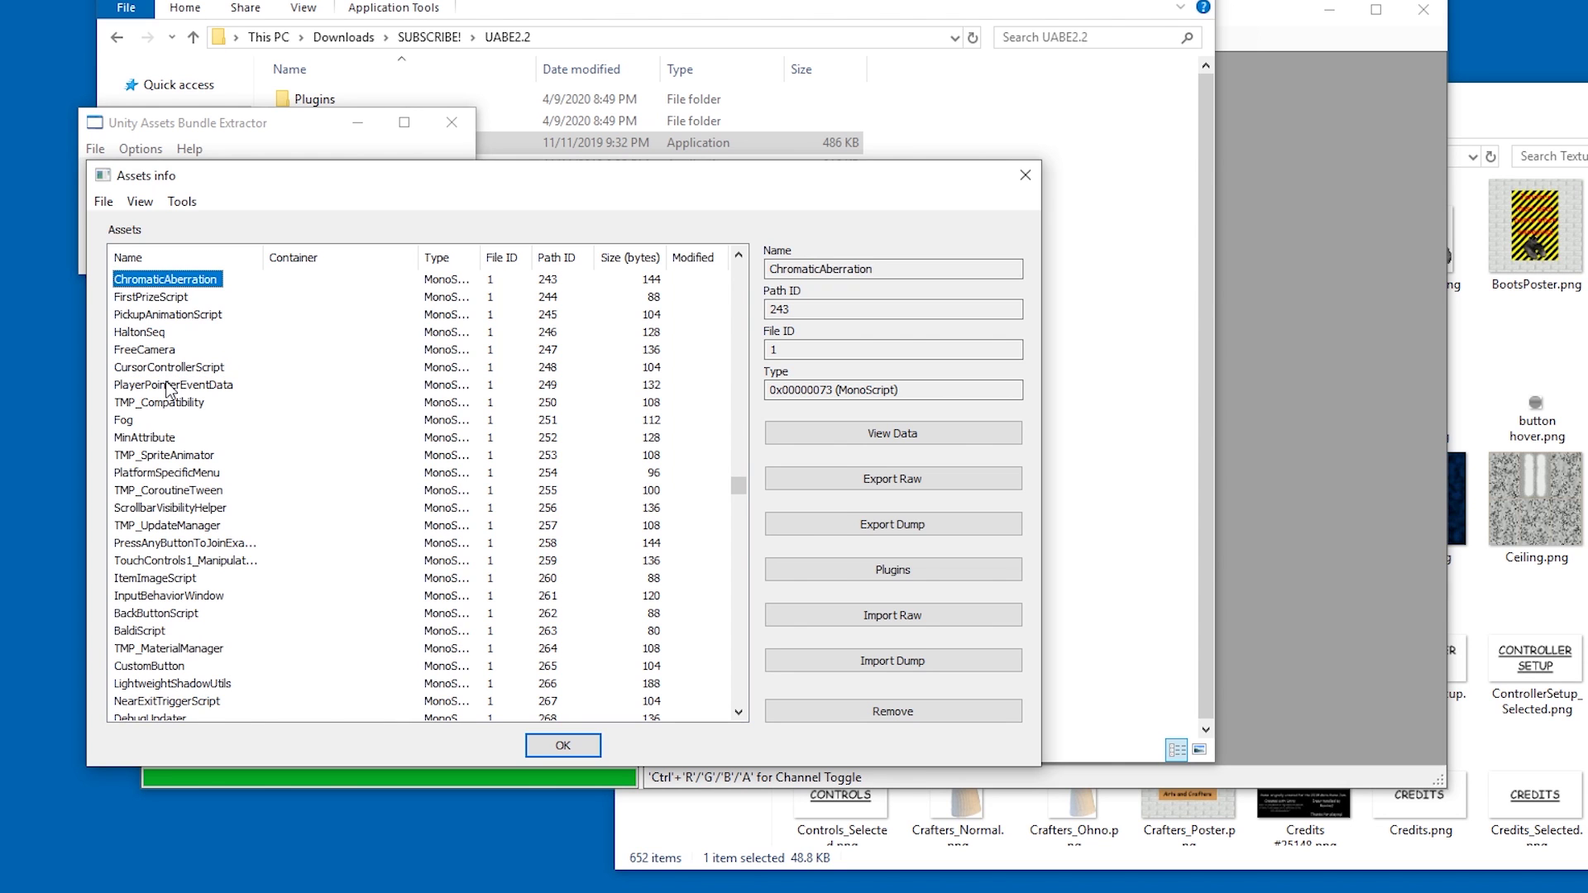
key("Escape")
Open the sharedassets file in BALDI_Data that contains the TITLE_BG assets.
left_click(95, 149)
left_click(111, 166)
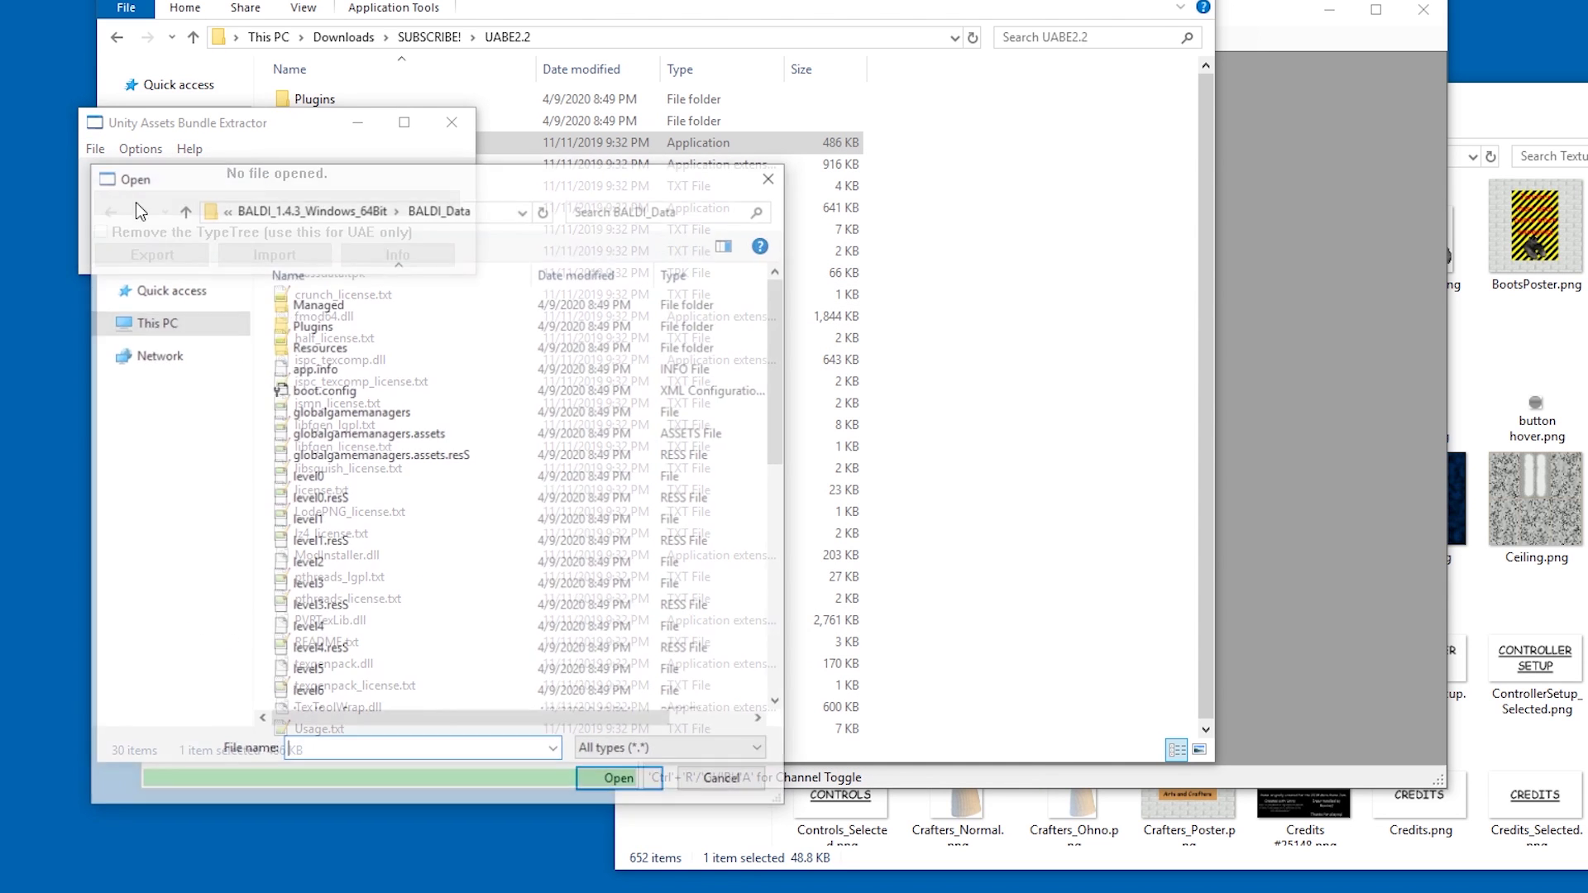
scroll(389, 447, "down", 8)
double_click(295, 662)
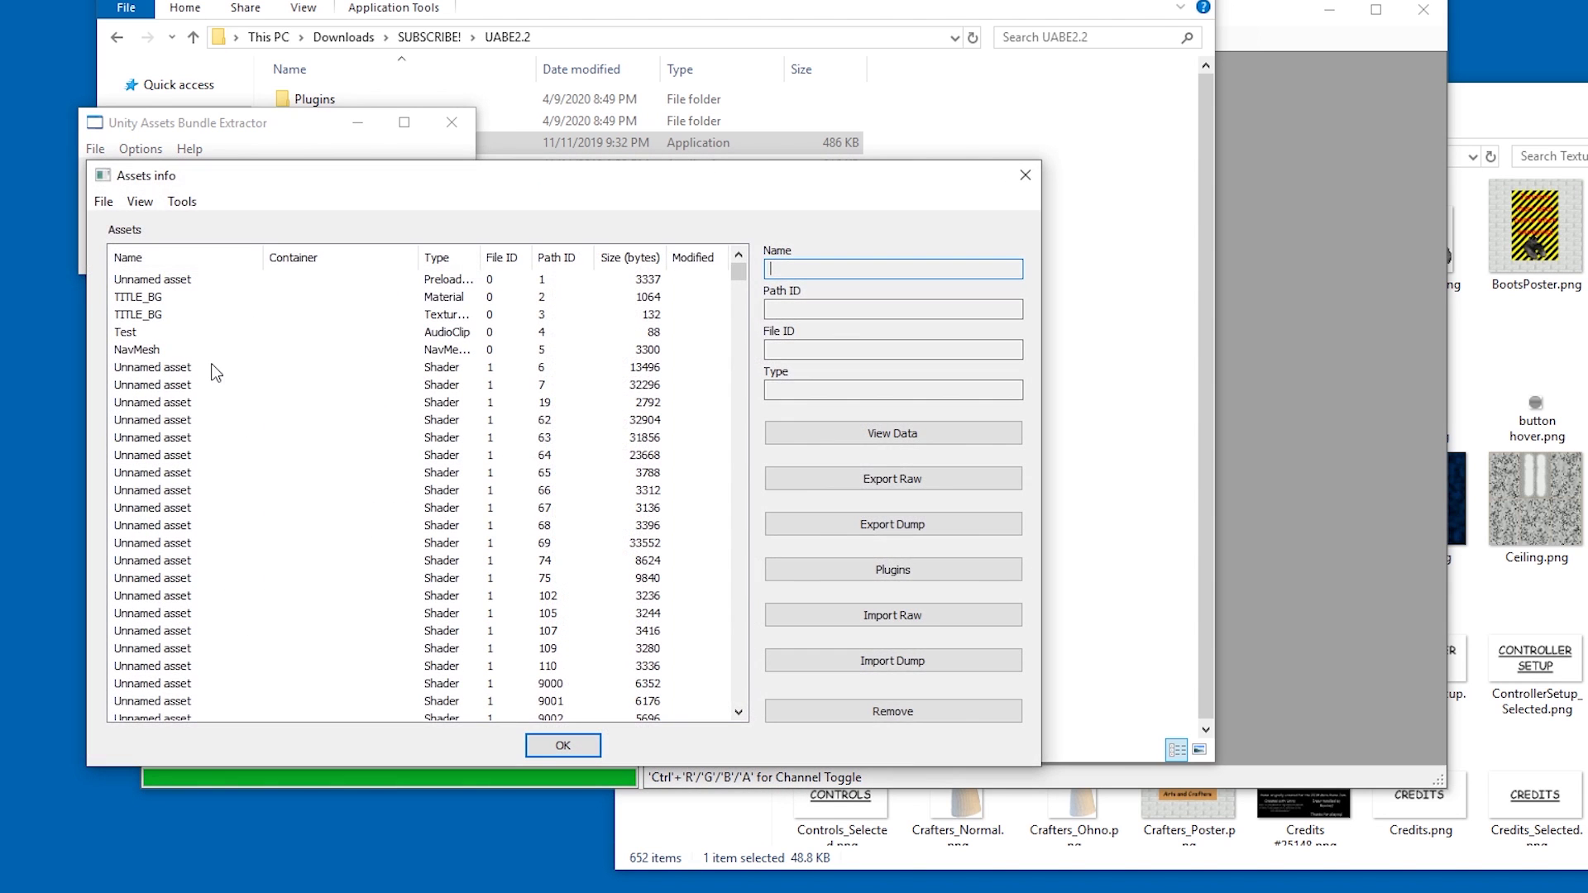
Find the Cheese asset of type Texture2D in the asset list and widen the Type column to show full type names.
left_click(122, 369)
type("che")
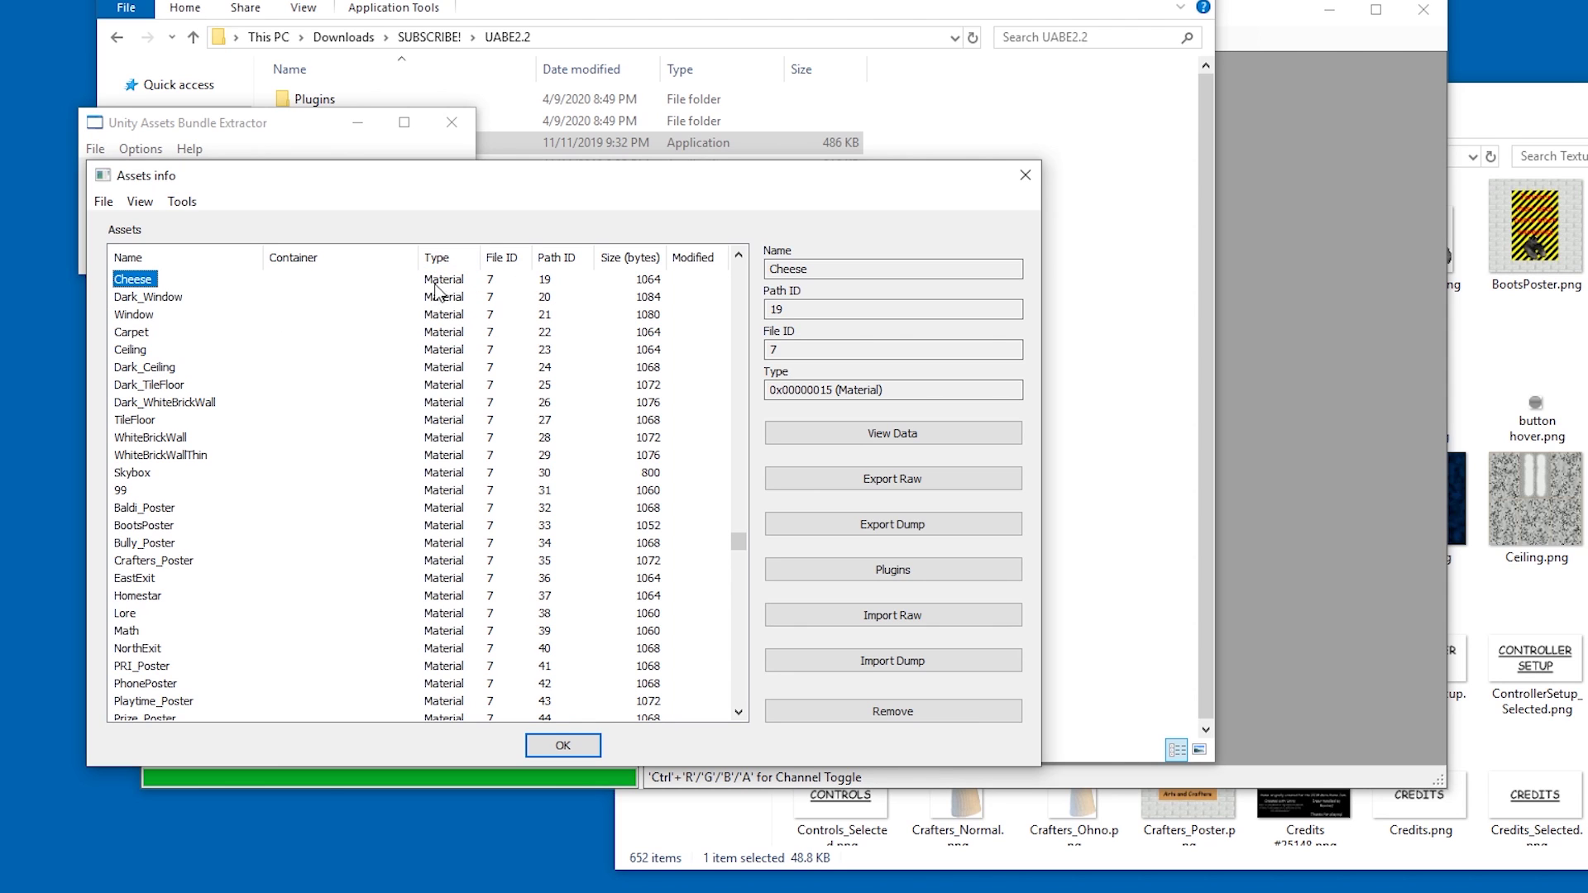
key("F3")
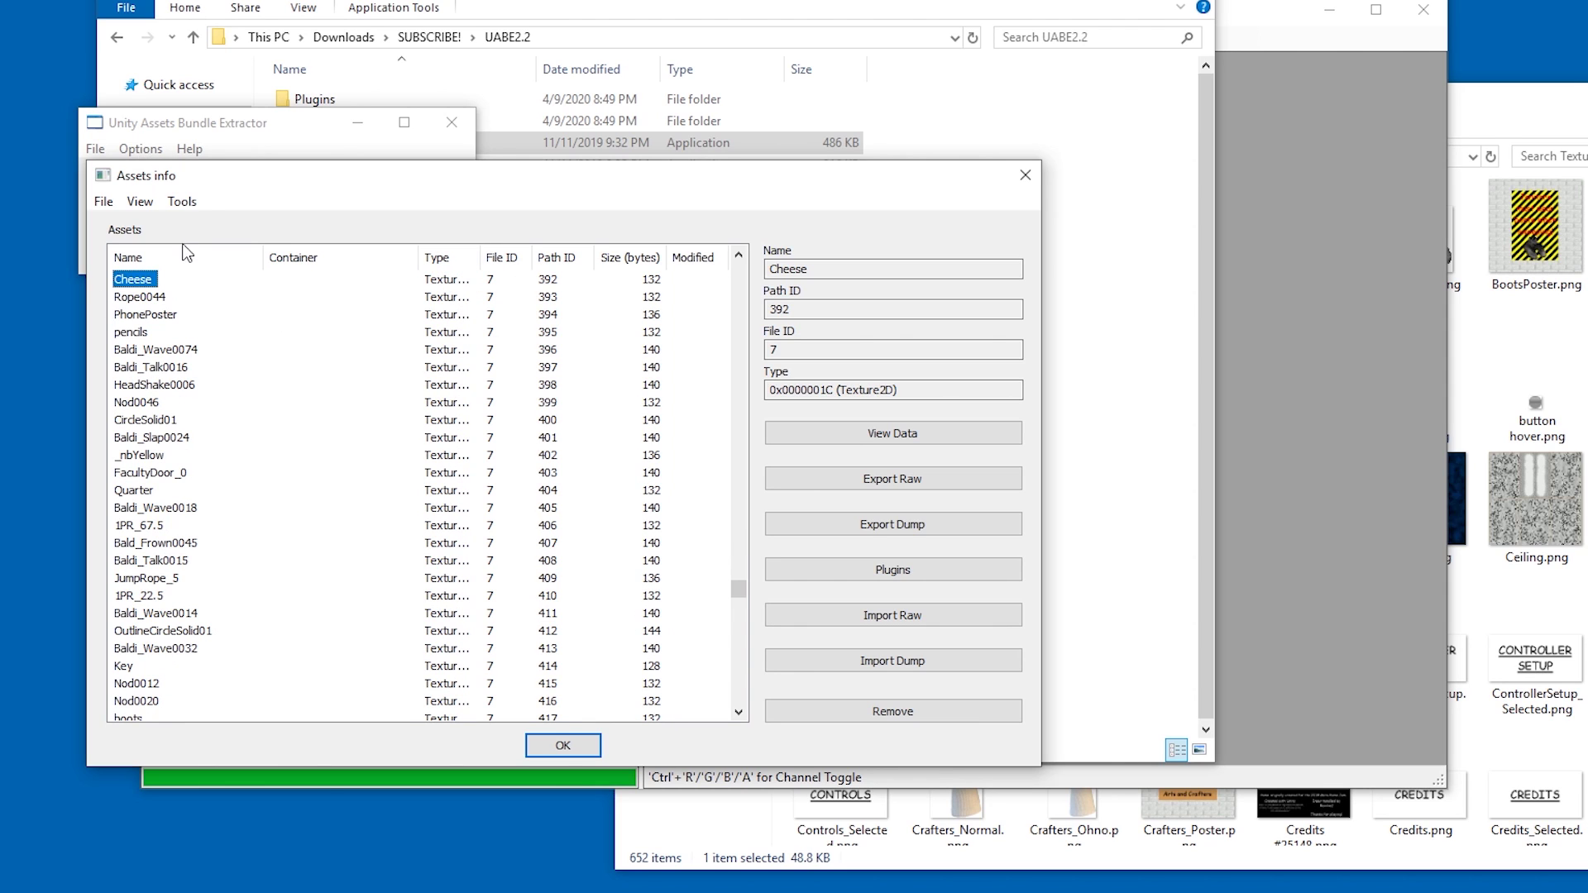
left_click_drag(481, 257, 524, 257)
scroll(140, 347, "up", 1)
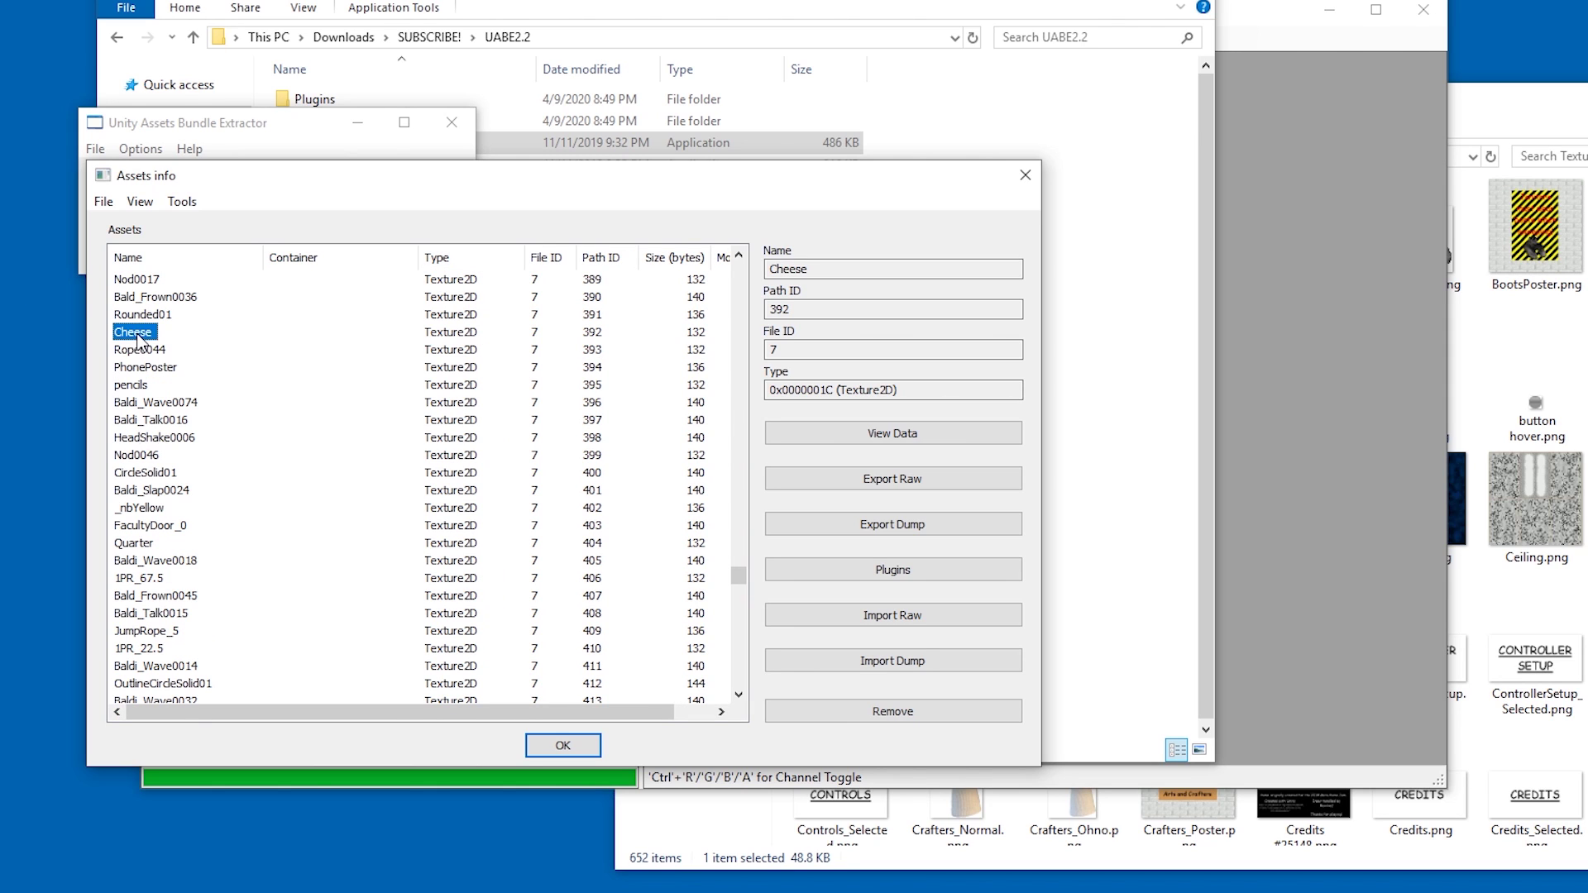
Replace the Cheese texture using the Edit plugin, loading the edited Cheese image from the Texture2D folder in SUBSCRIBE!
left_click(889, 571)
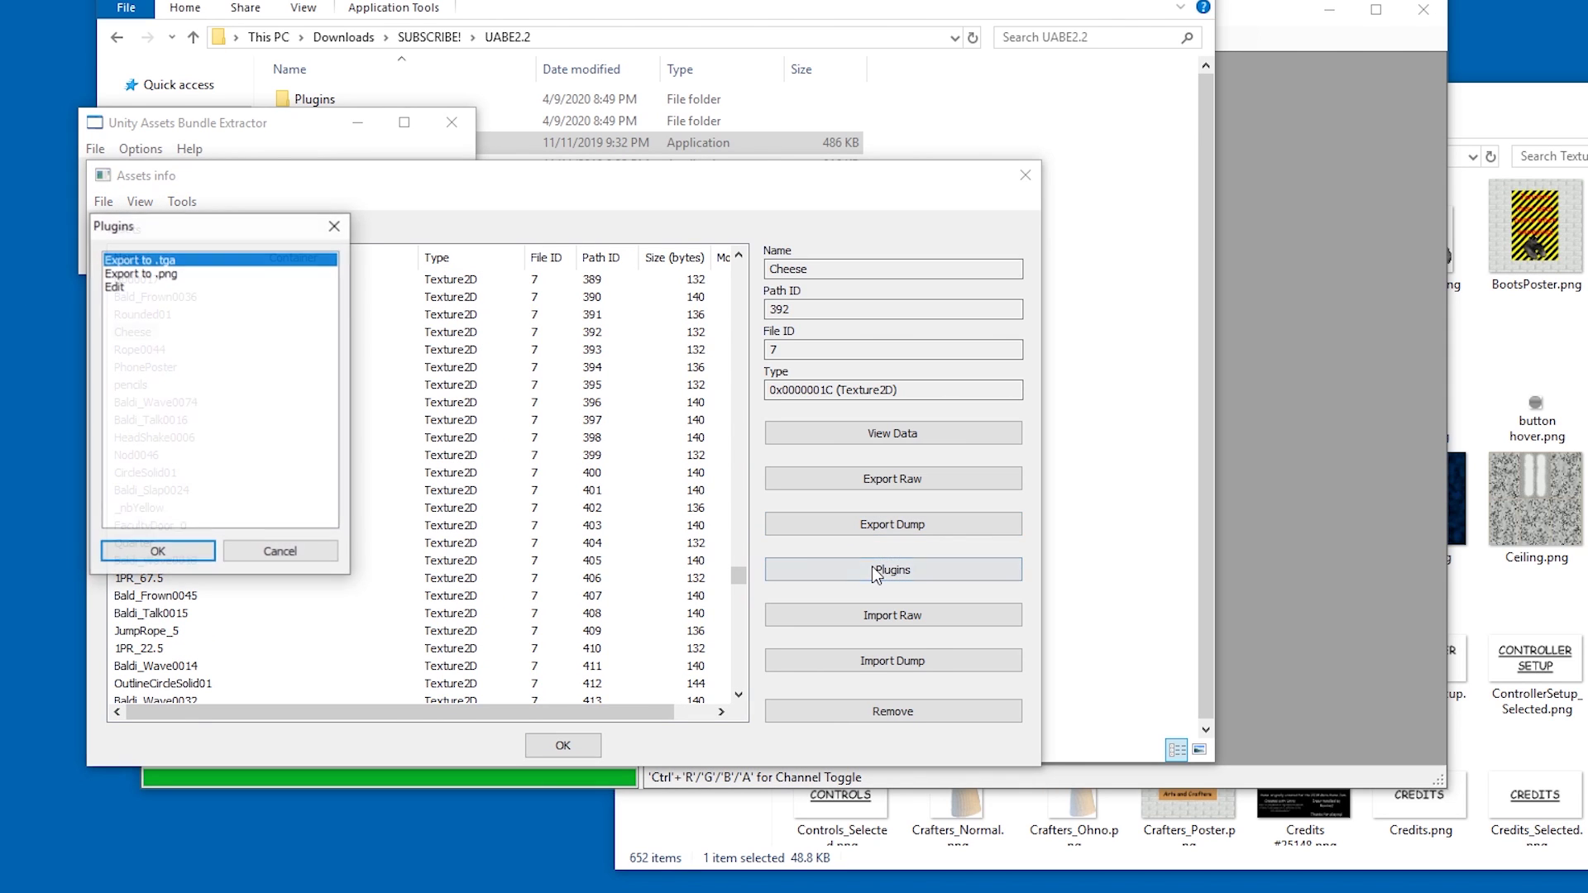
left_click(146, 287)
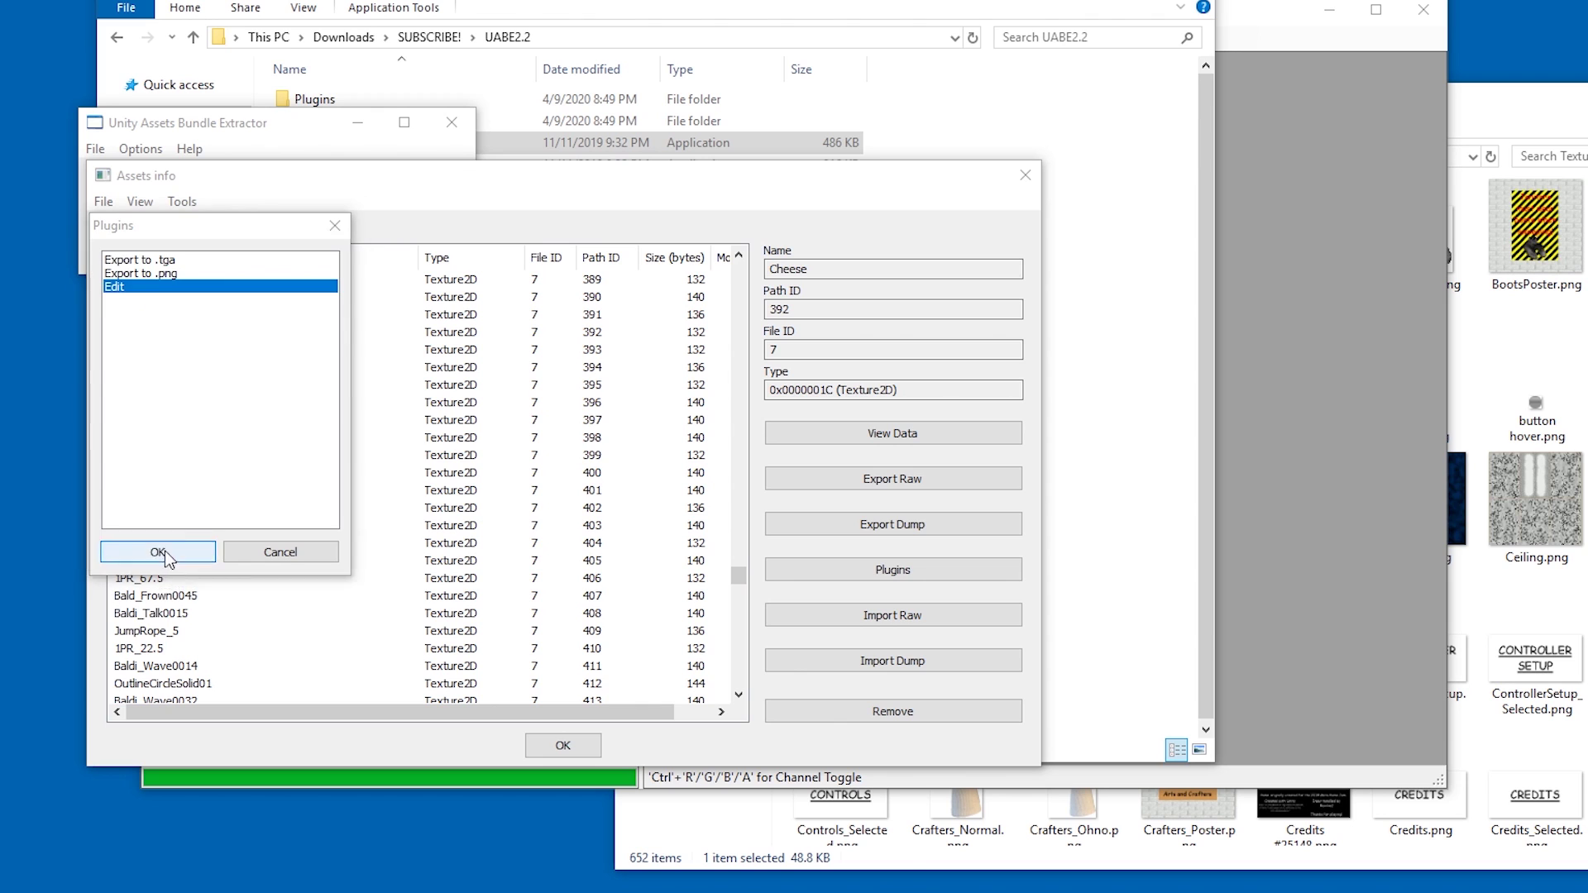
left_click(157, 551)
left_click(276, 598)
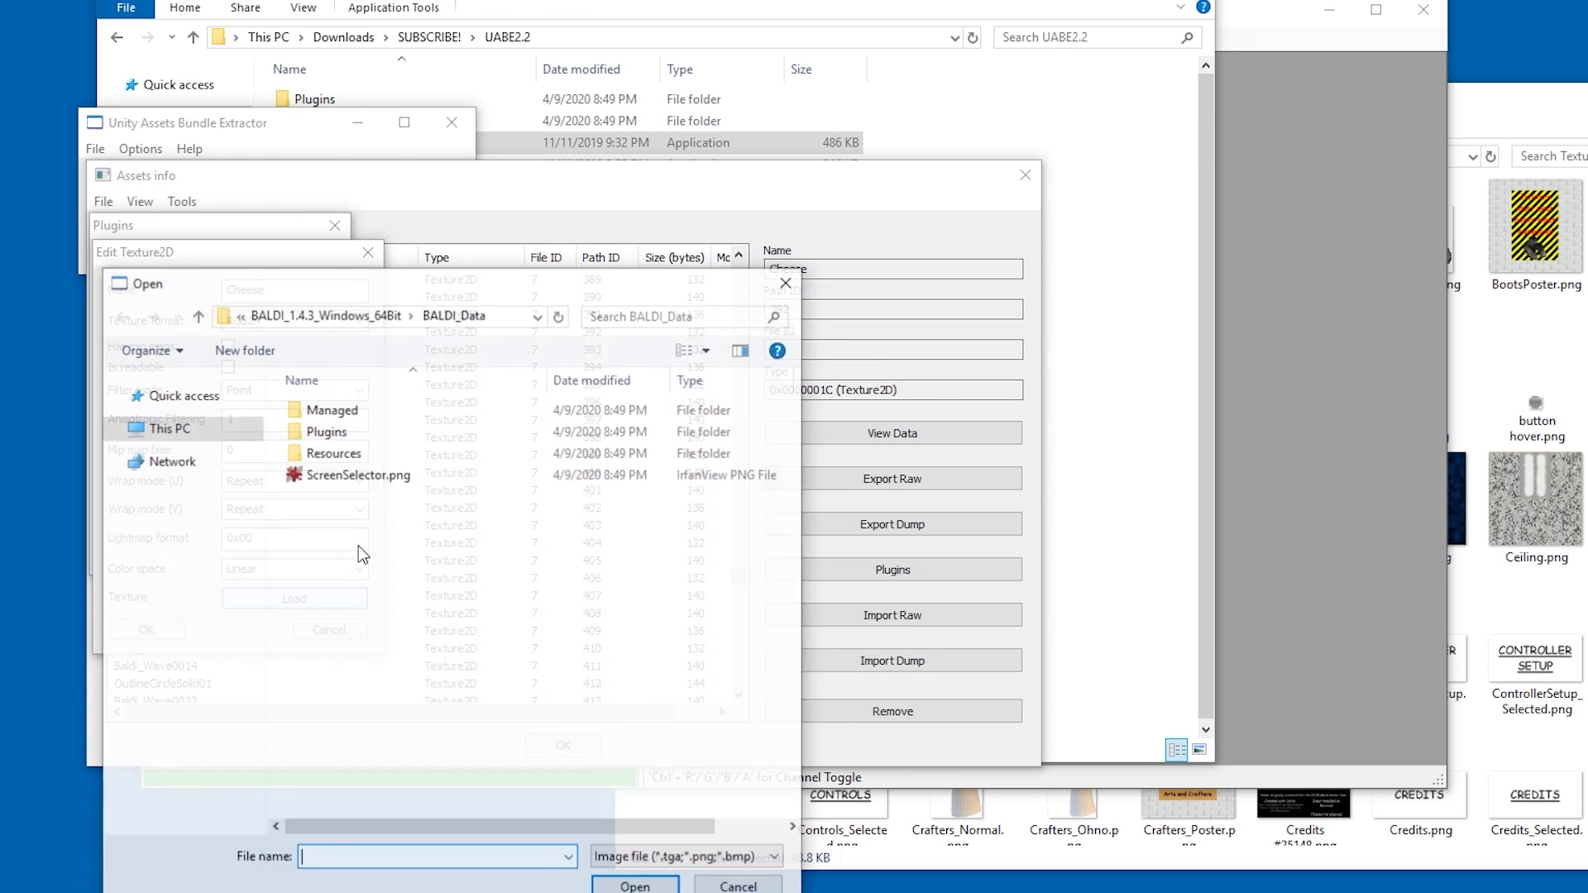
left_click(199, 316)
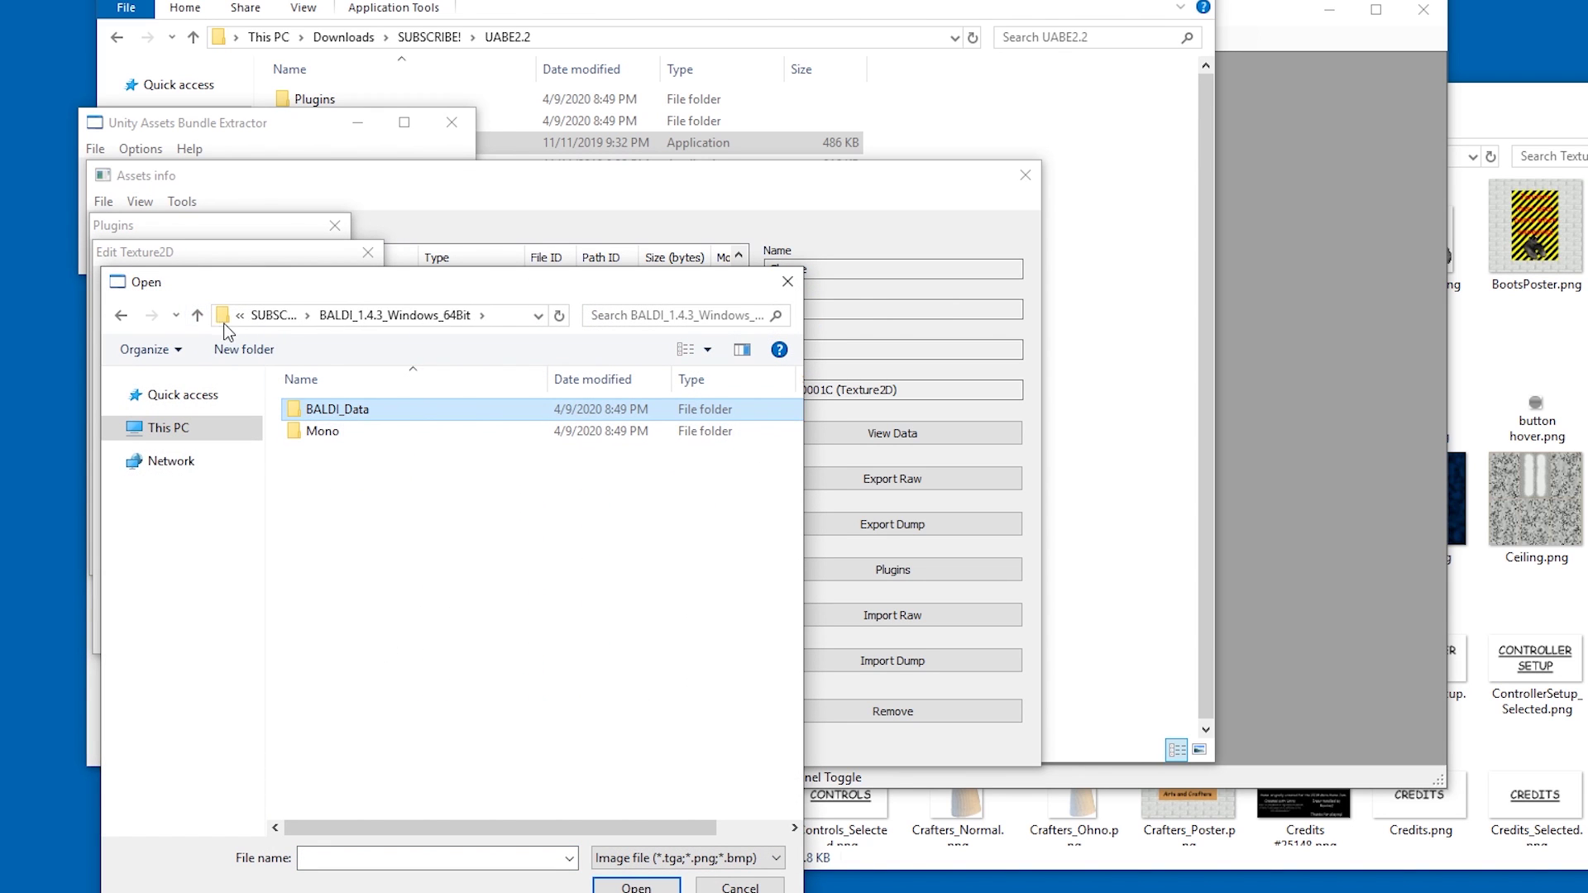
left_click(197, 315)
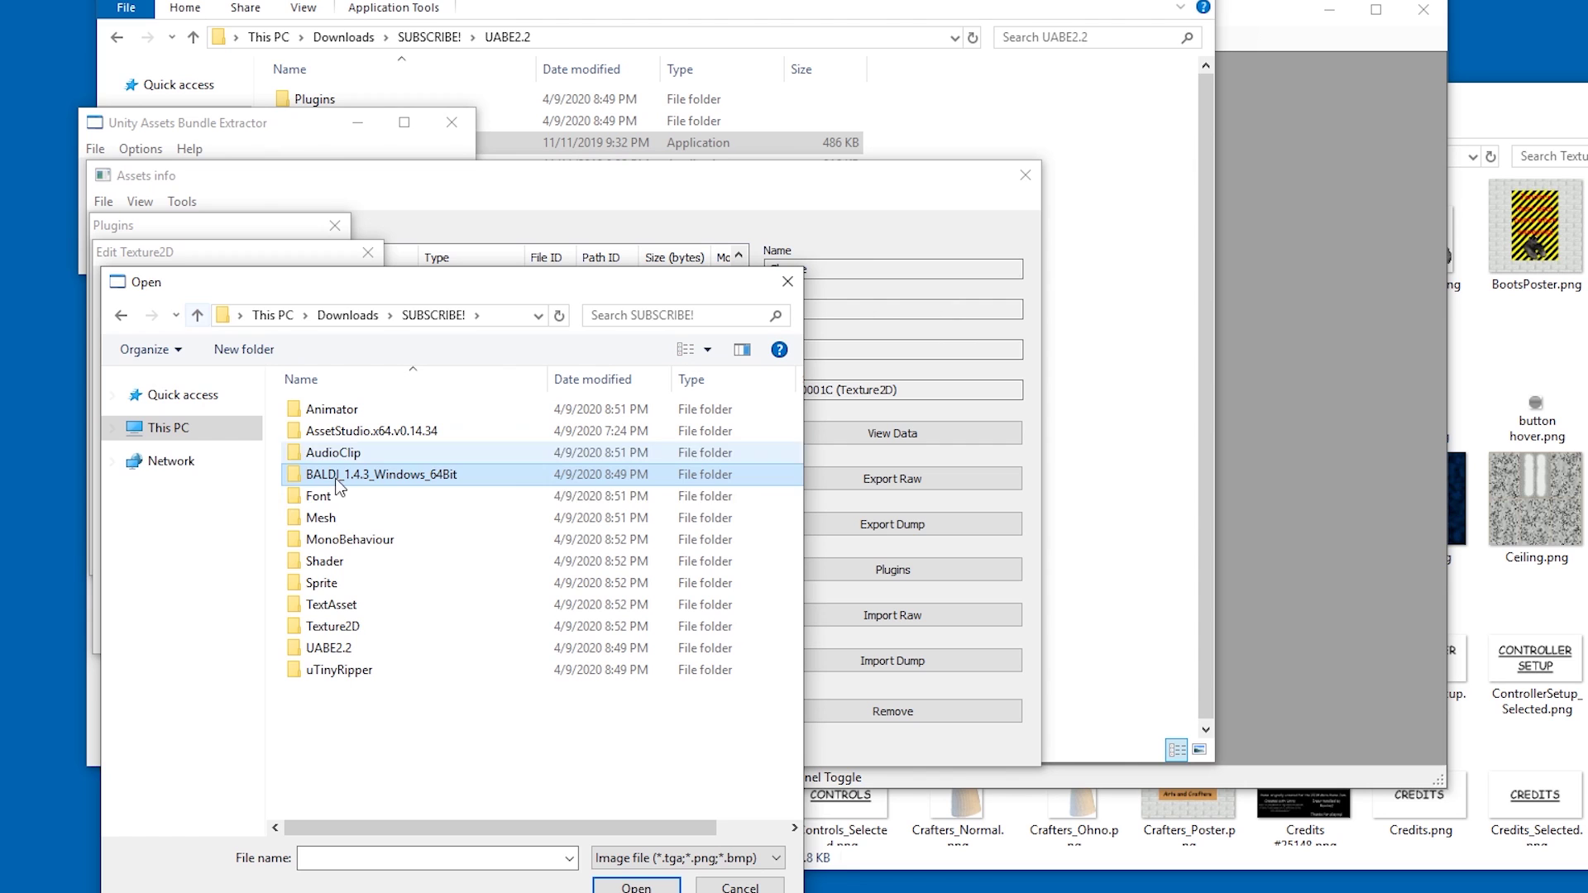
double_click(359, 626)
left_click(443, 536)
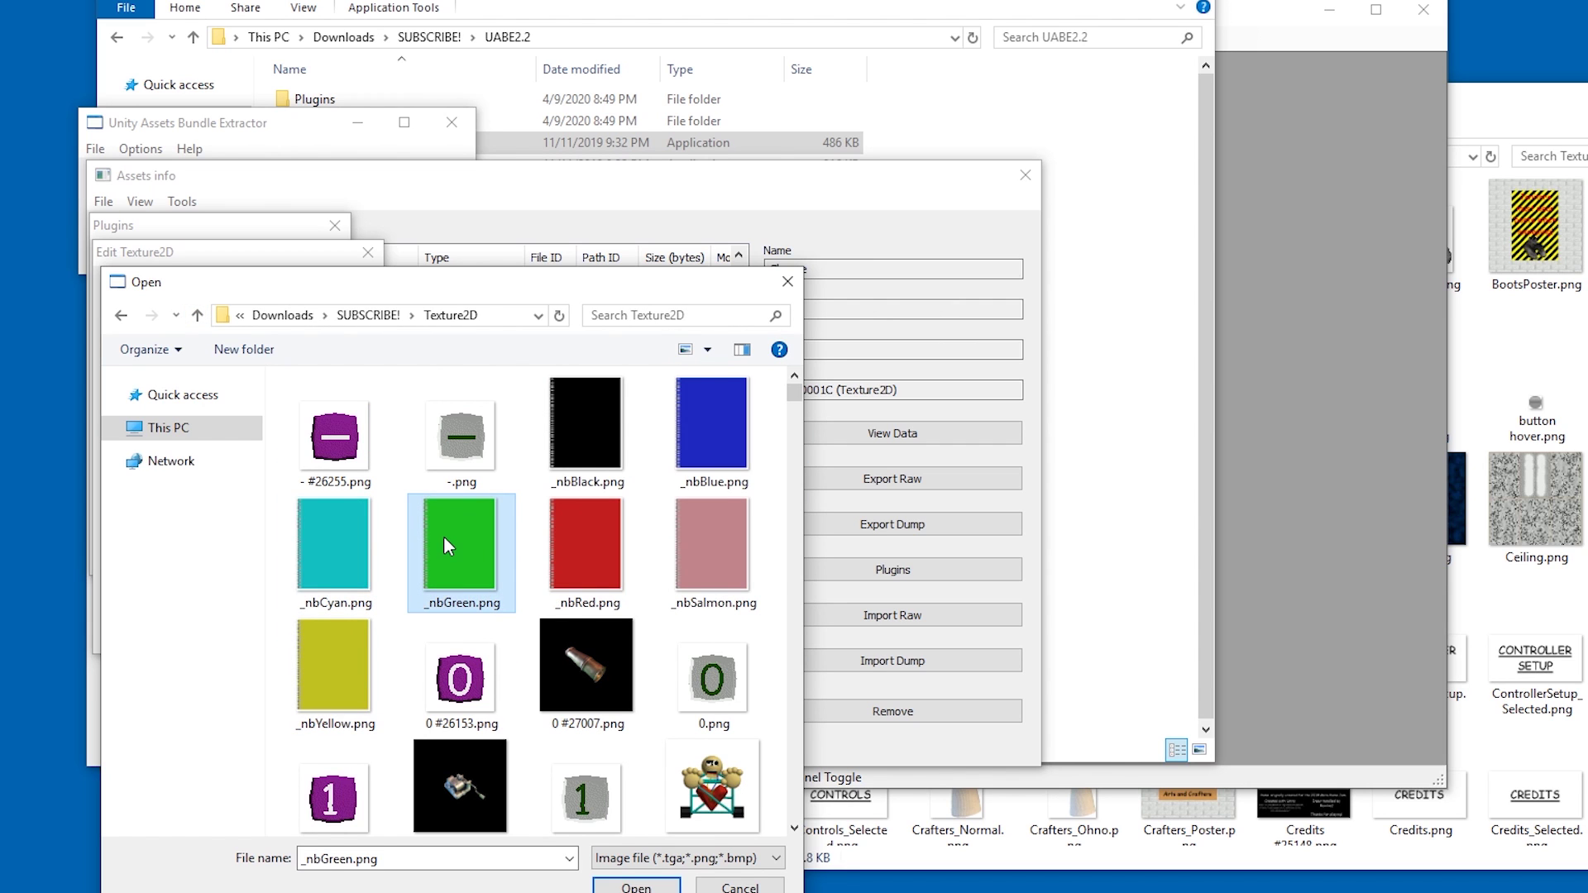
type("chee")
double_click(360, 680)
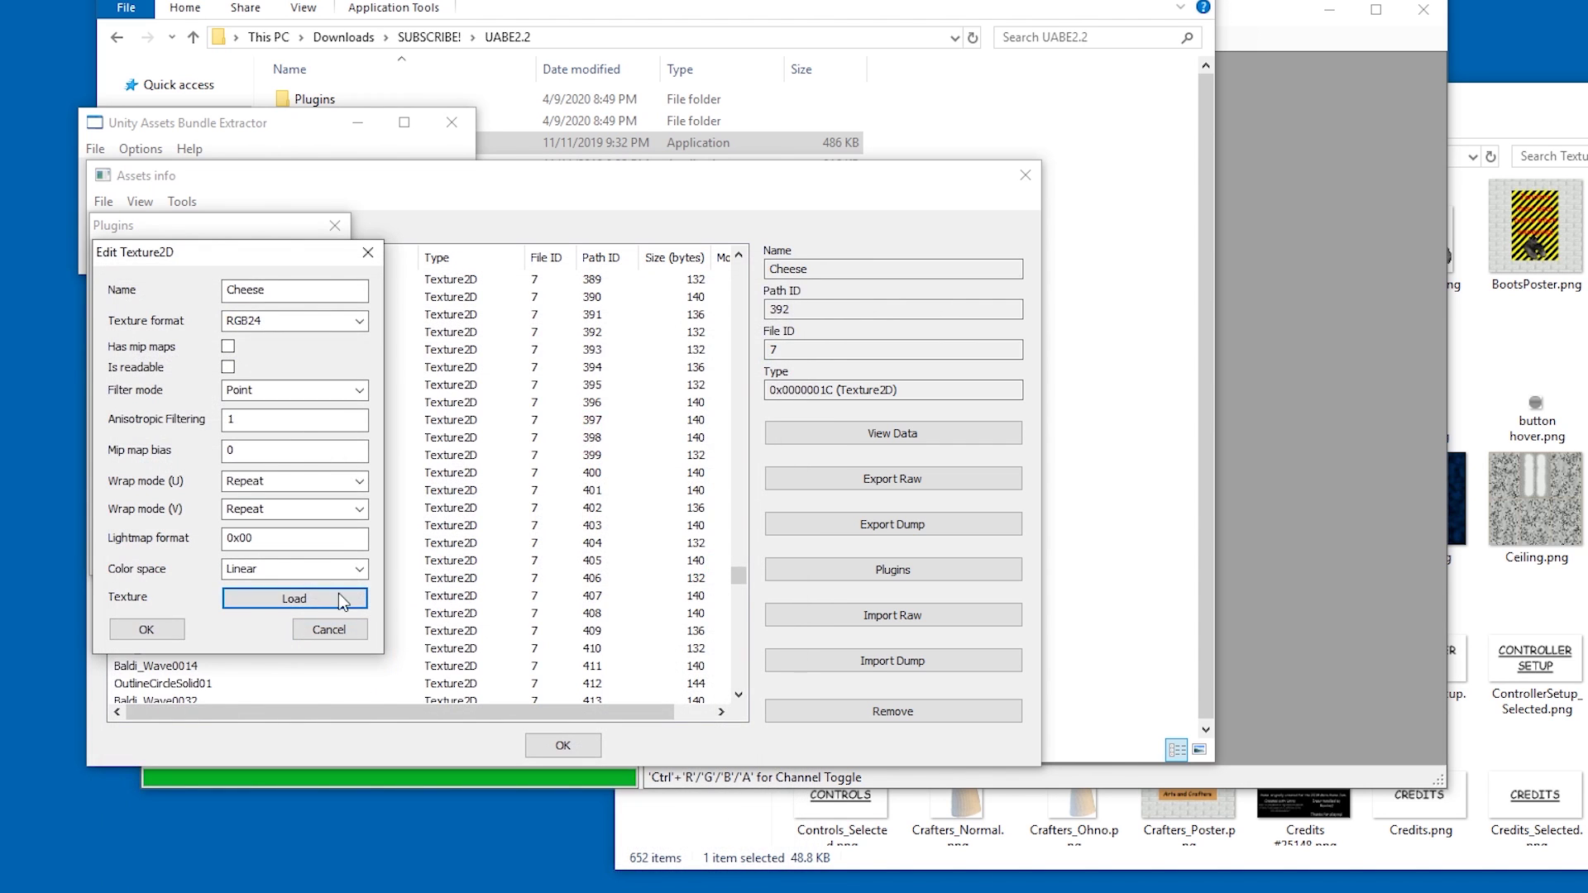
left_click(172, 632)
Save the modified assets file as sharedassets2mod.assets in the BALDI_Data folder of D:\Safe\SUBSCRIBE!\BALDI_1.4.3_Windows_64Bit.
left_click(103, 201)
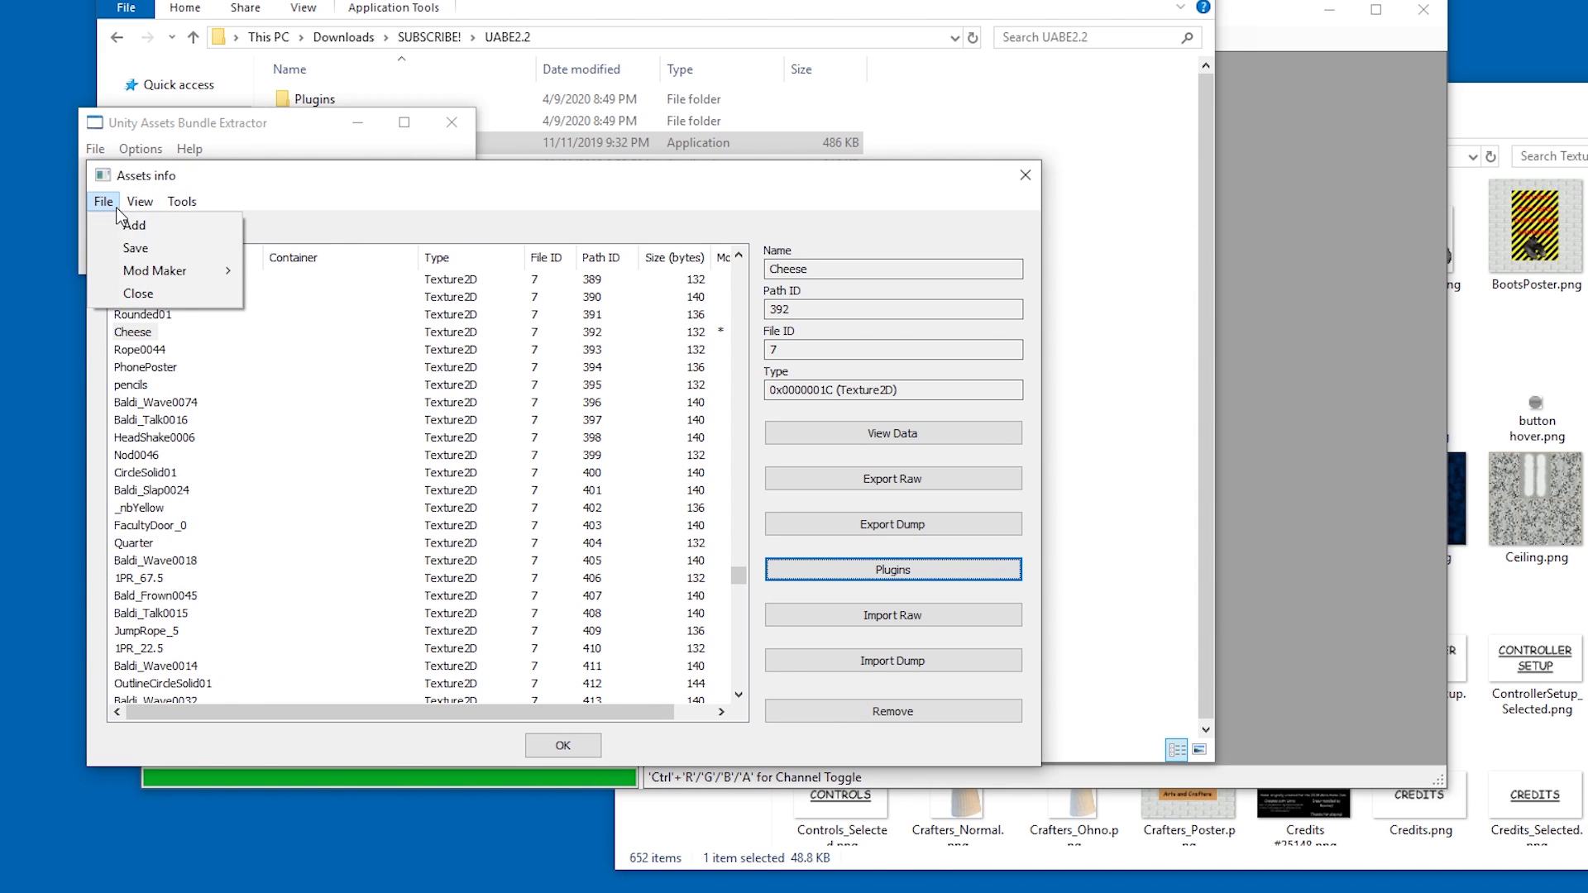
left_click(161, 245)
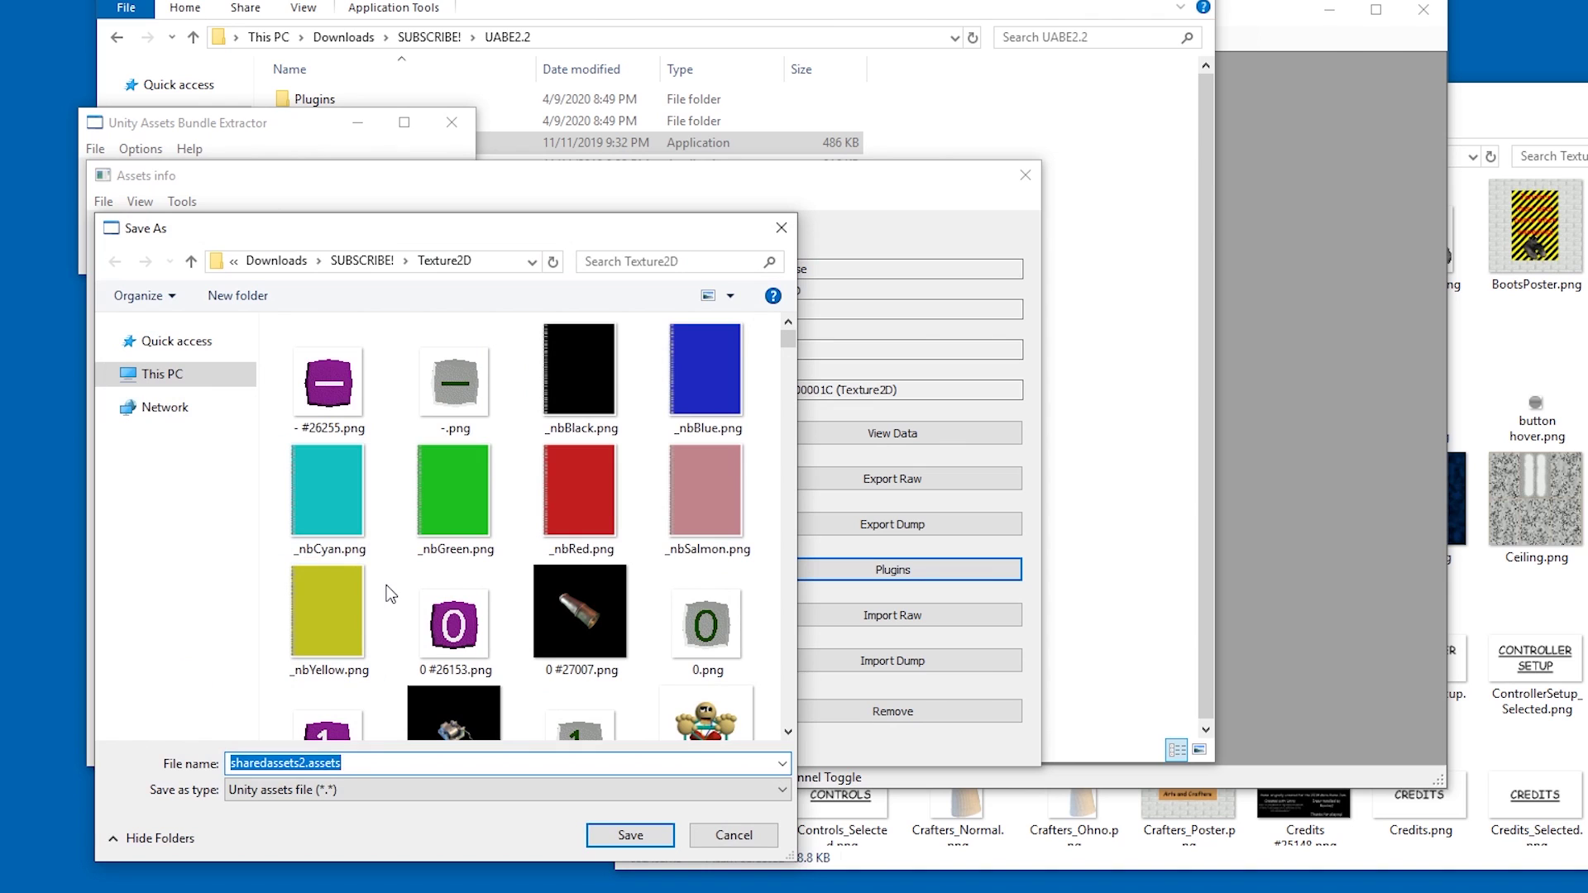
left_click(439, 260)
type("D:\\Safe\\SUBSCRIBE!\\BALDI_1.4.3_Windows_64Bit")
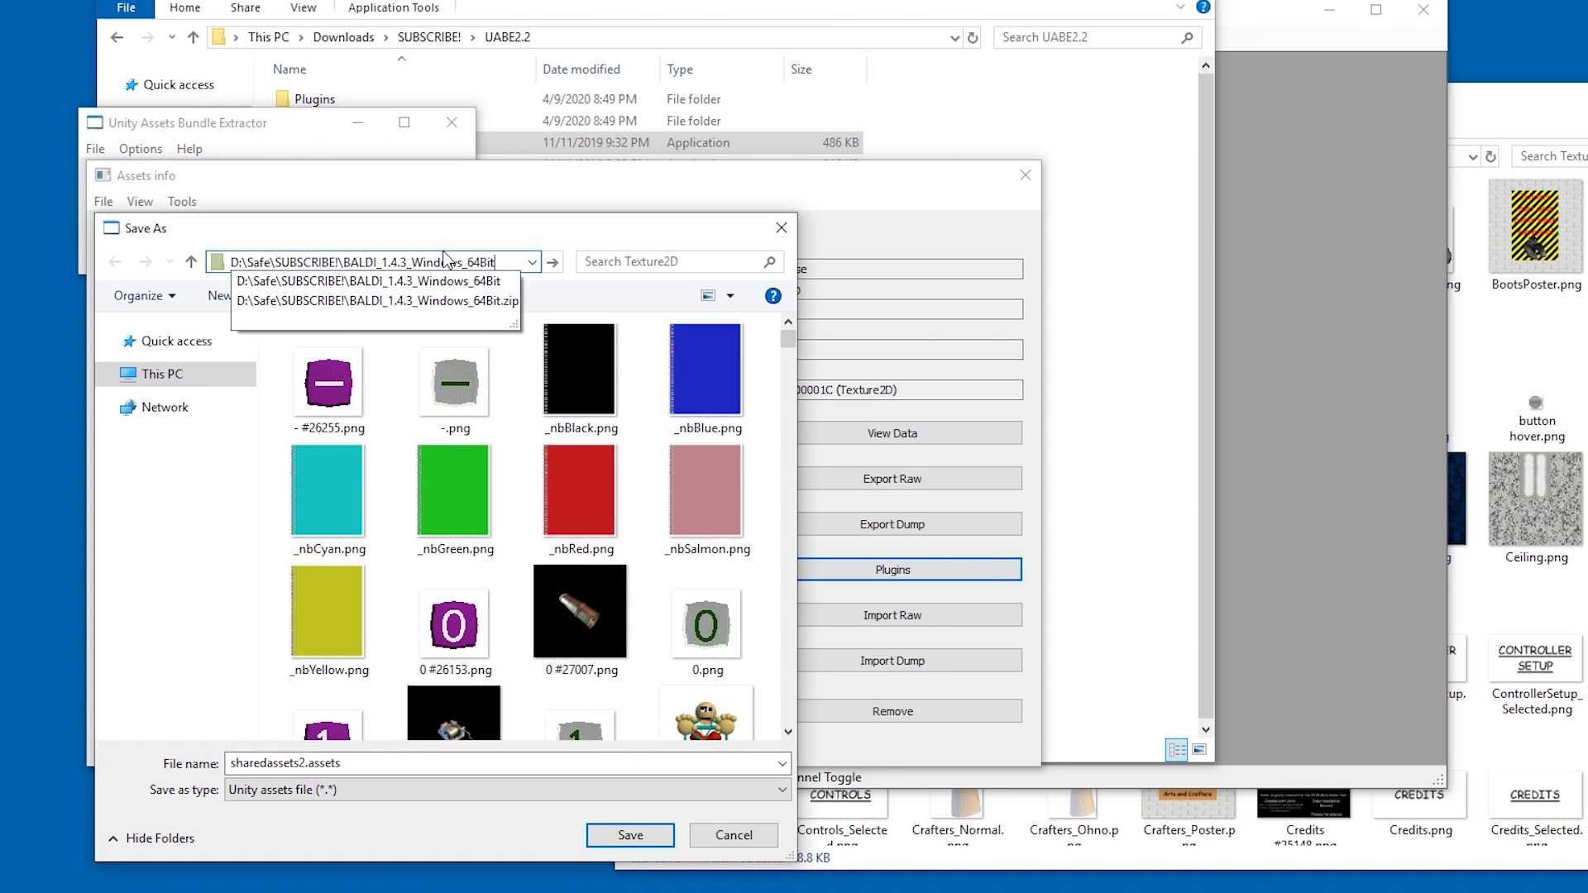
key("Return")
double_click(377, 355)
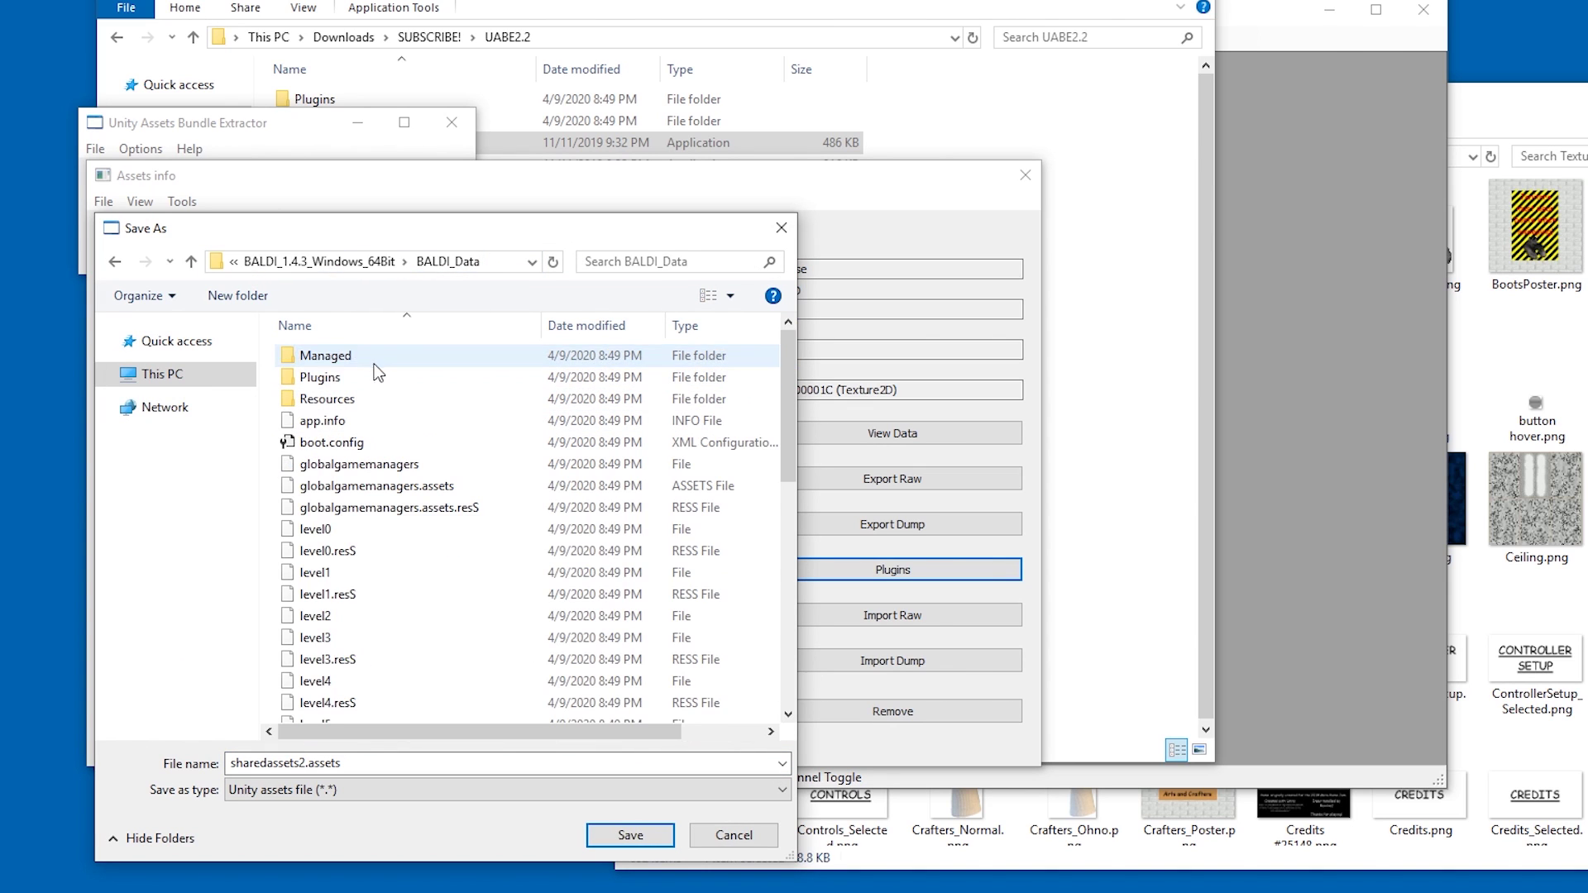
left_click(307, 762)
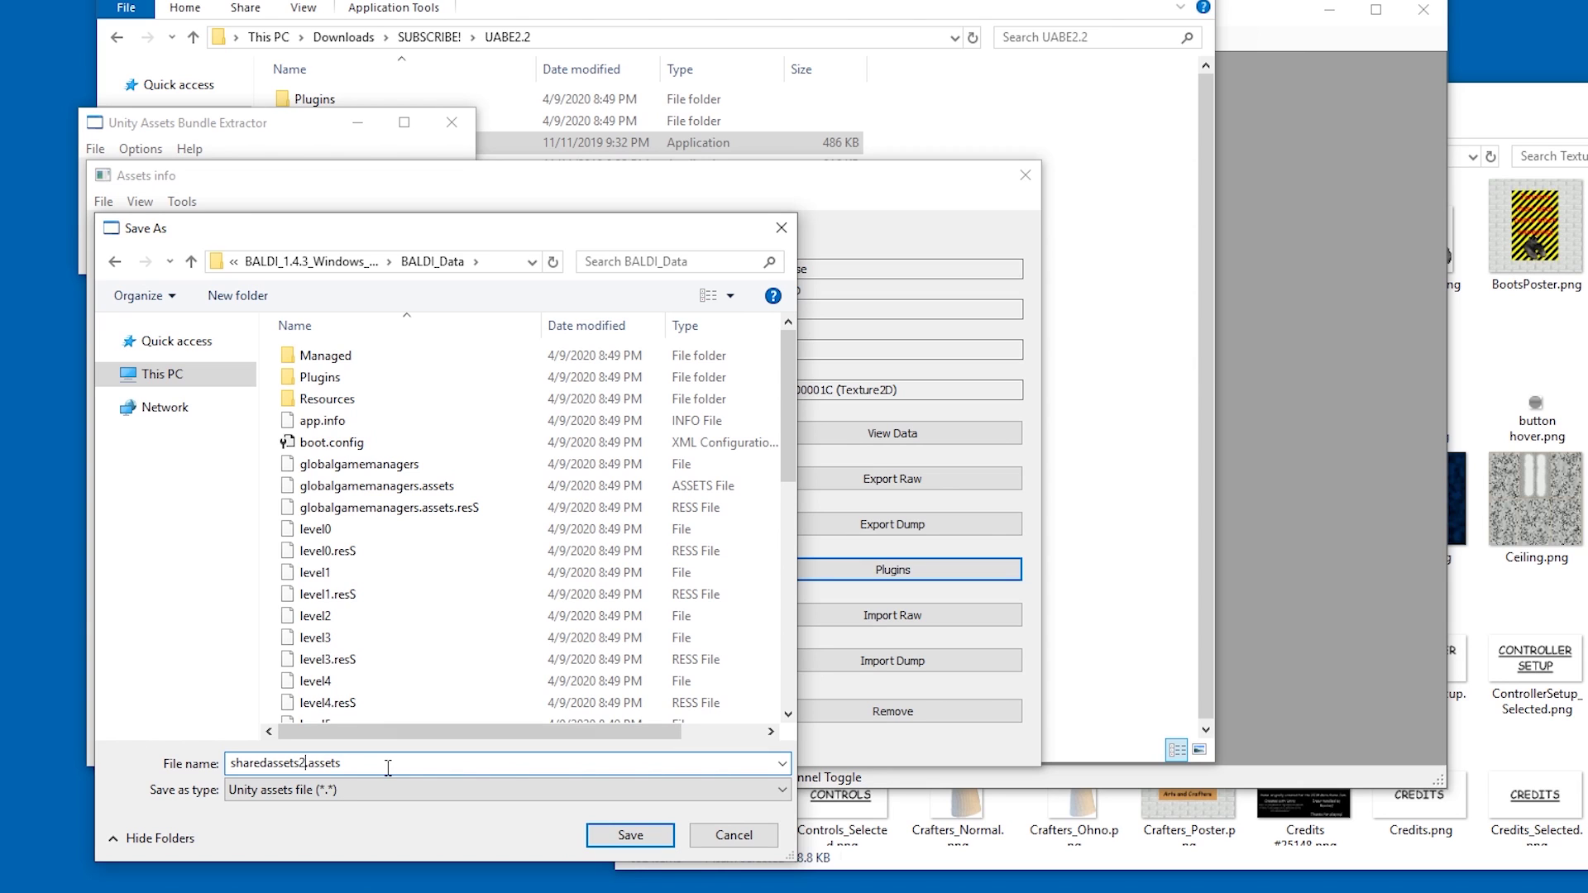
type("1")
key("BackSpace")
type("mod")
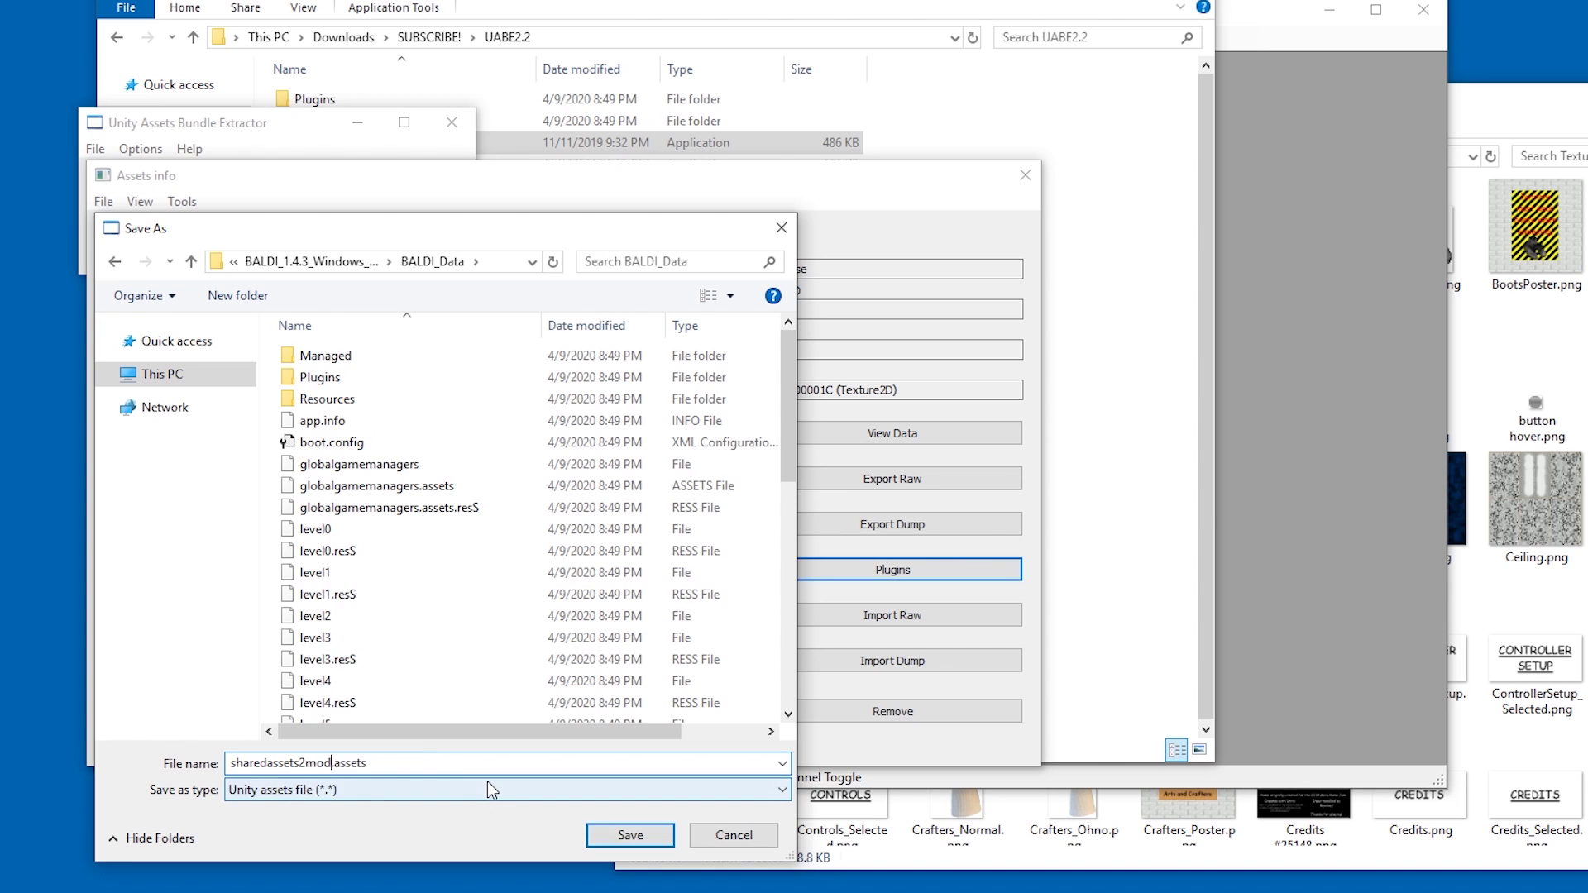
key("Return")
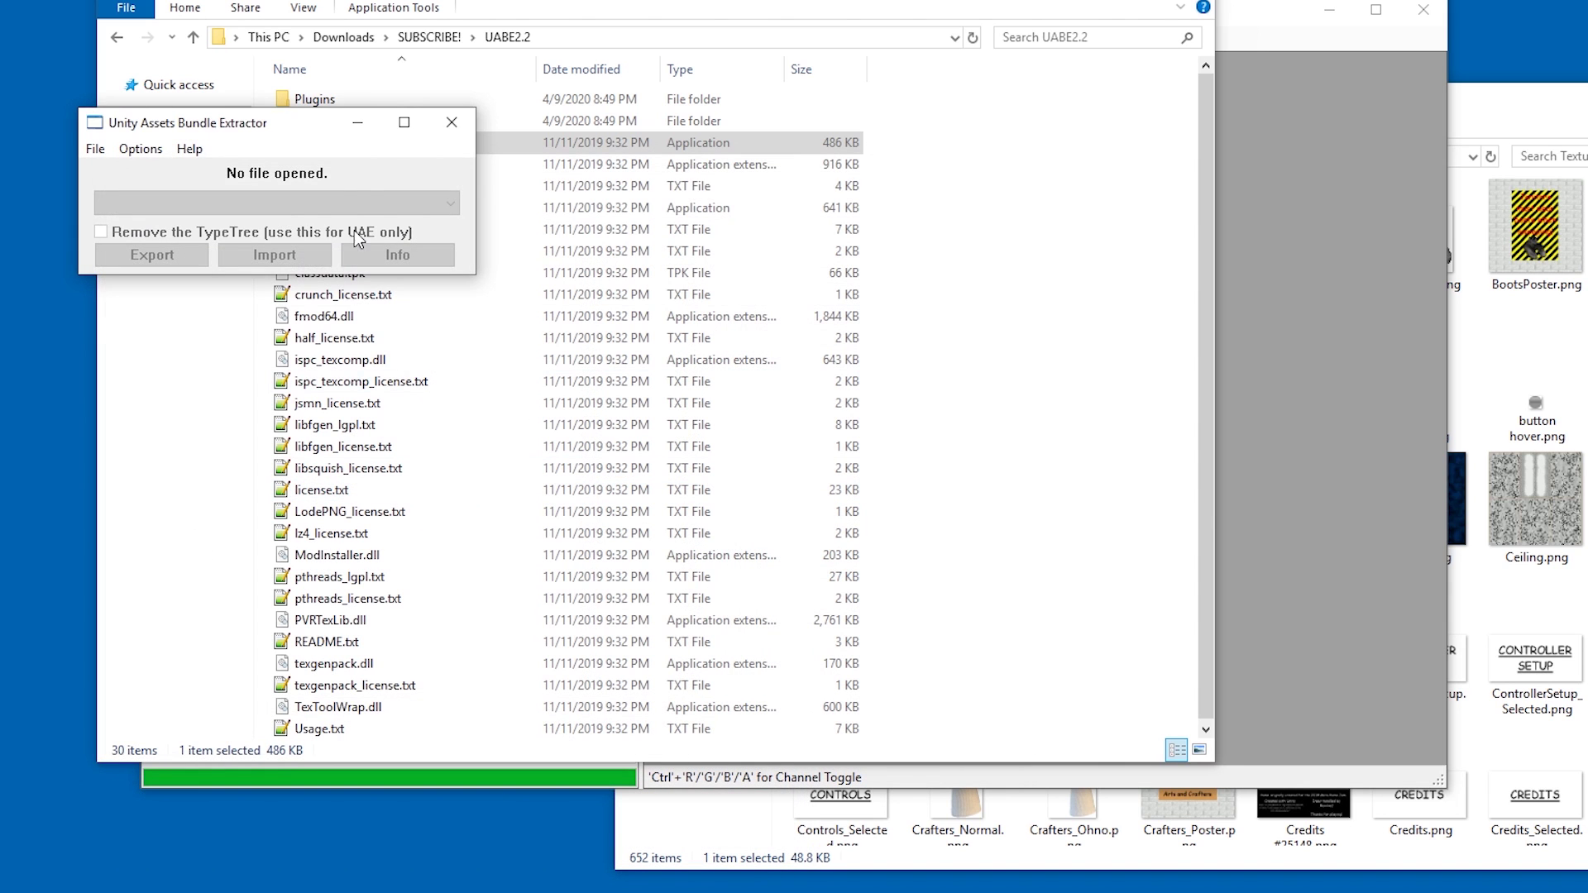
Close Unity Assets Bundle Extractor and find the sharedassets files in the BALDI_Data folder of BALDI_1.4.3_Windows_64Bit in File Explorer.
key("alt+F4")
key("BackSpace")
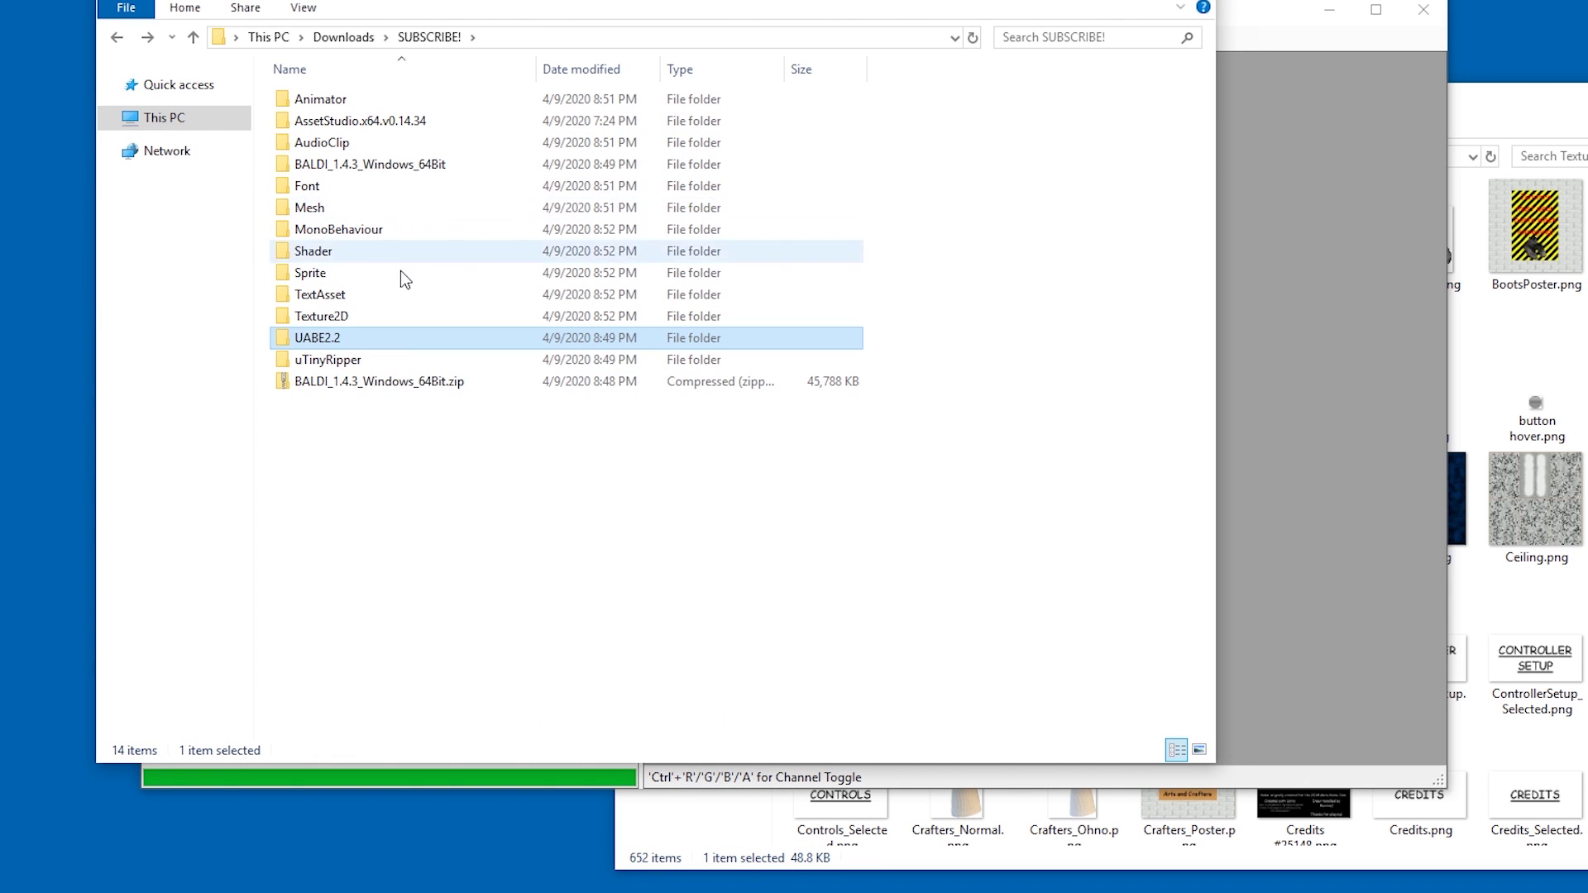
double_click(382, 164)
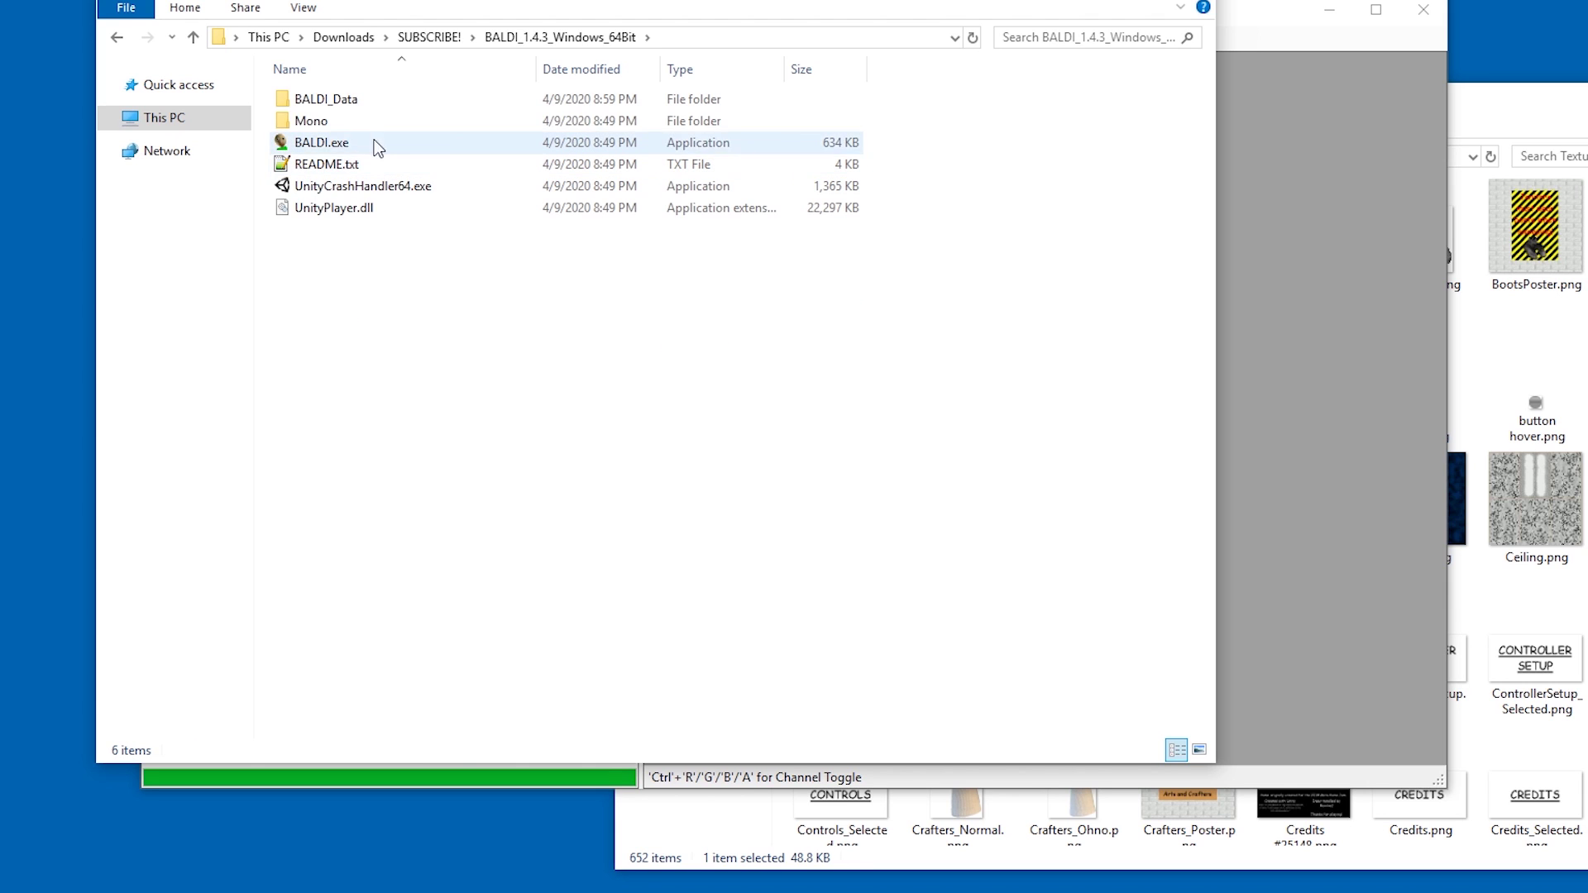
double_click(371, 101)
left_click(508, 425)
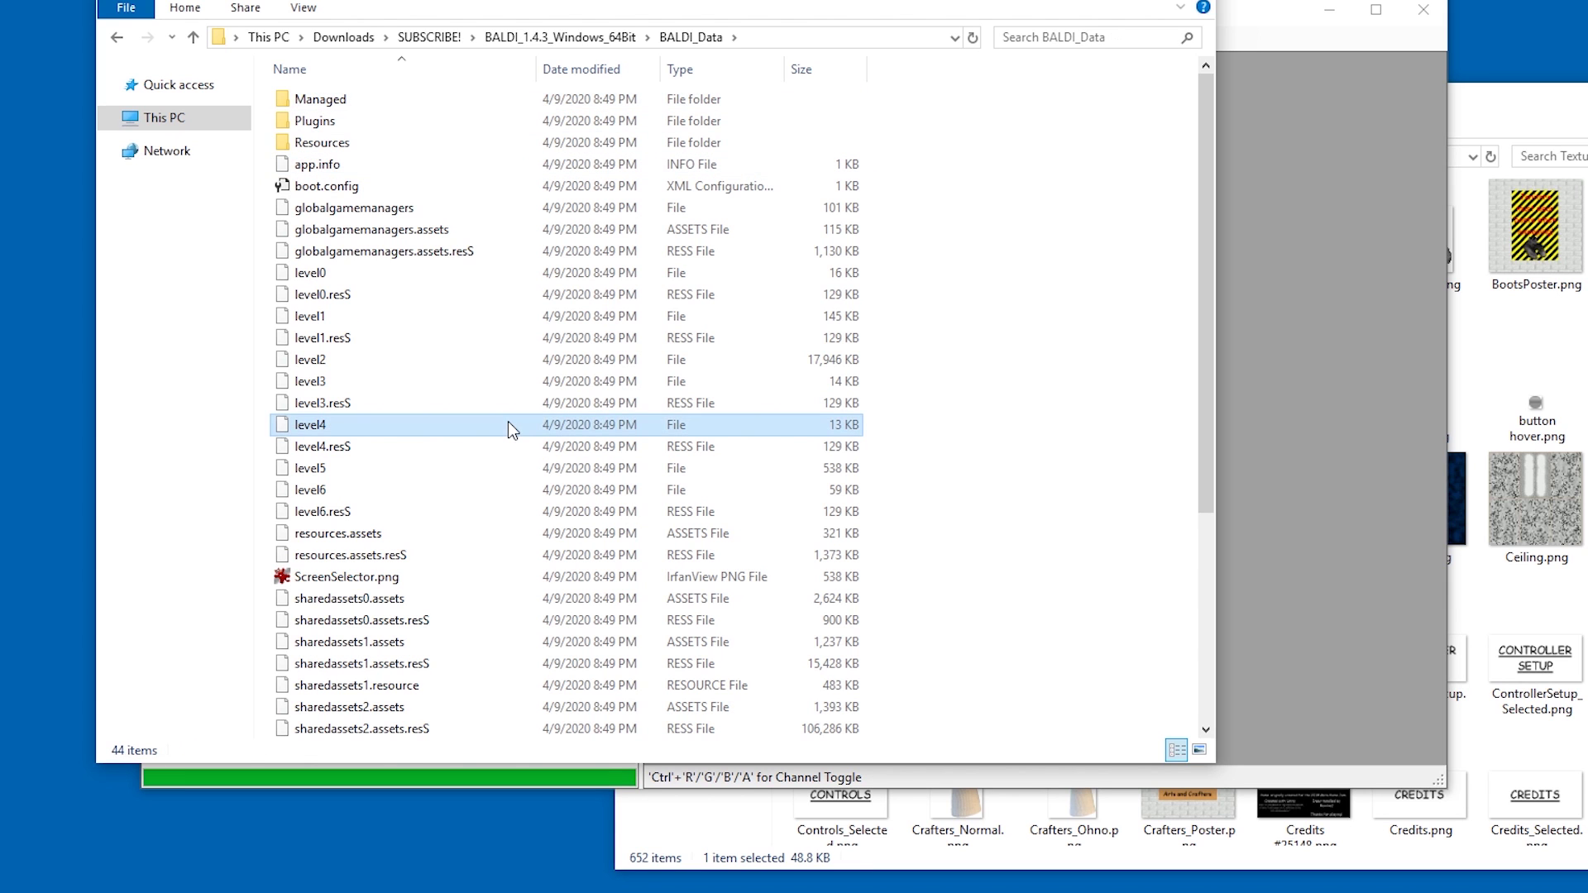
type("sh")
scroll(480, 480, "down", 2)
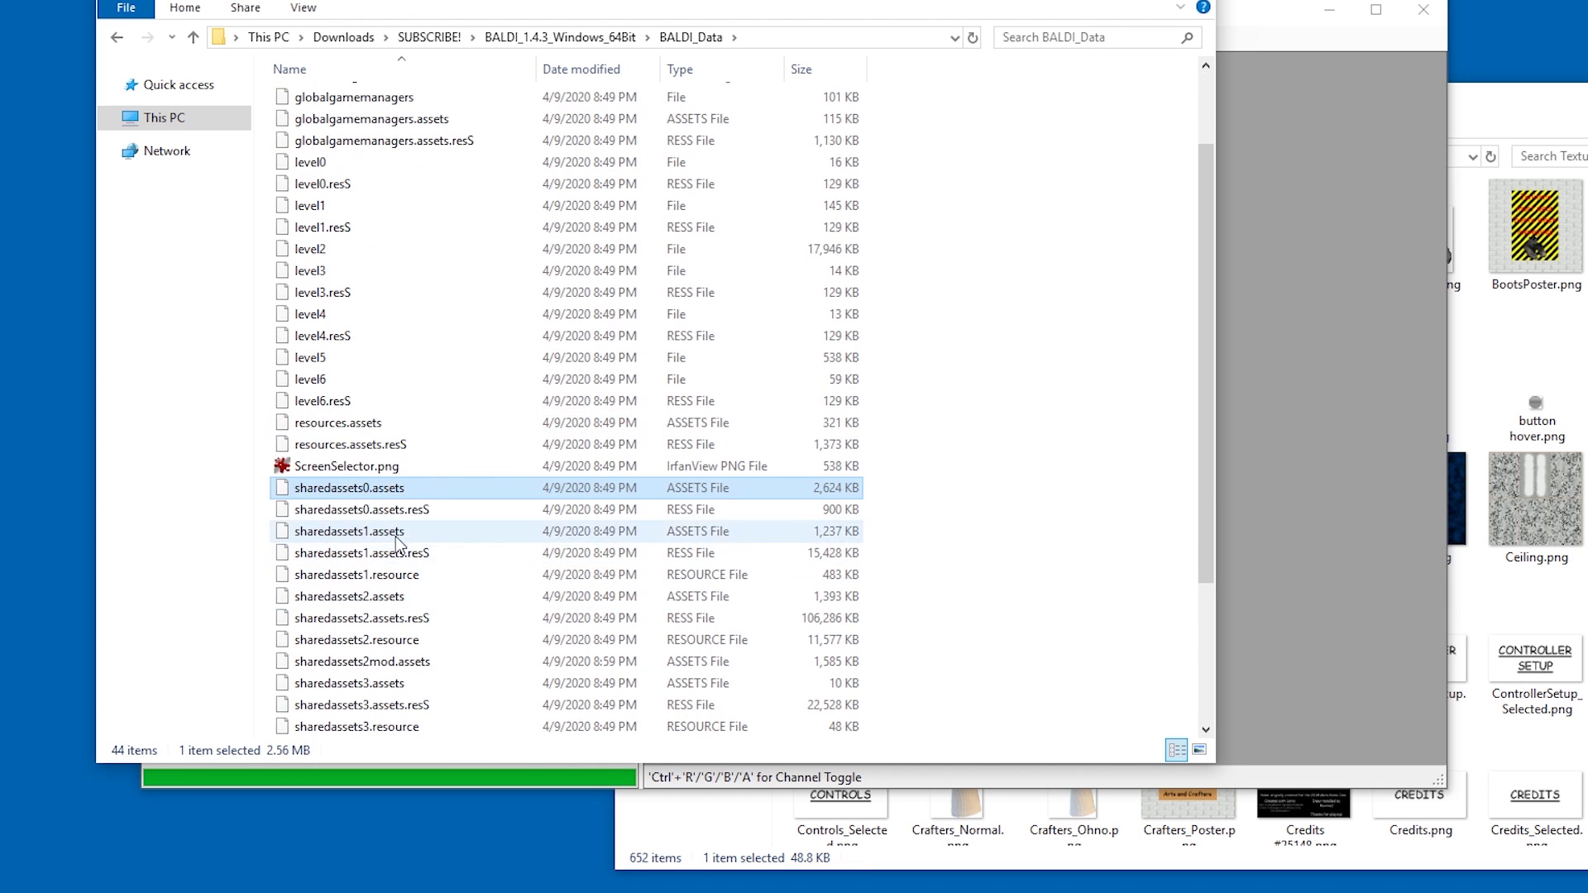
Rename sharedassets2.assets to sharedassets2orig.assets, closing AssetStudioGUI to release the file.
left_click(397, 596)
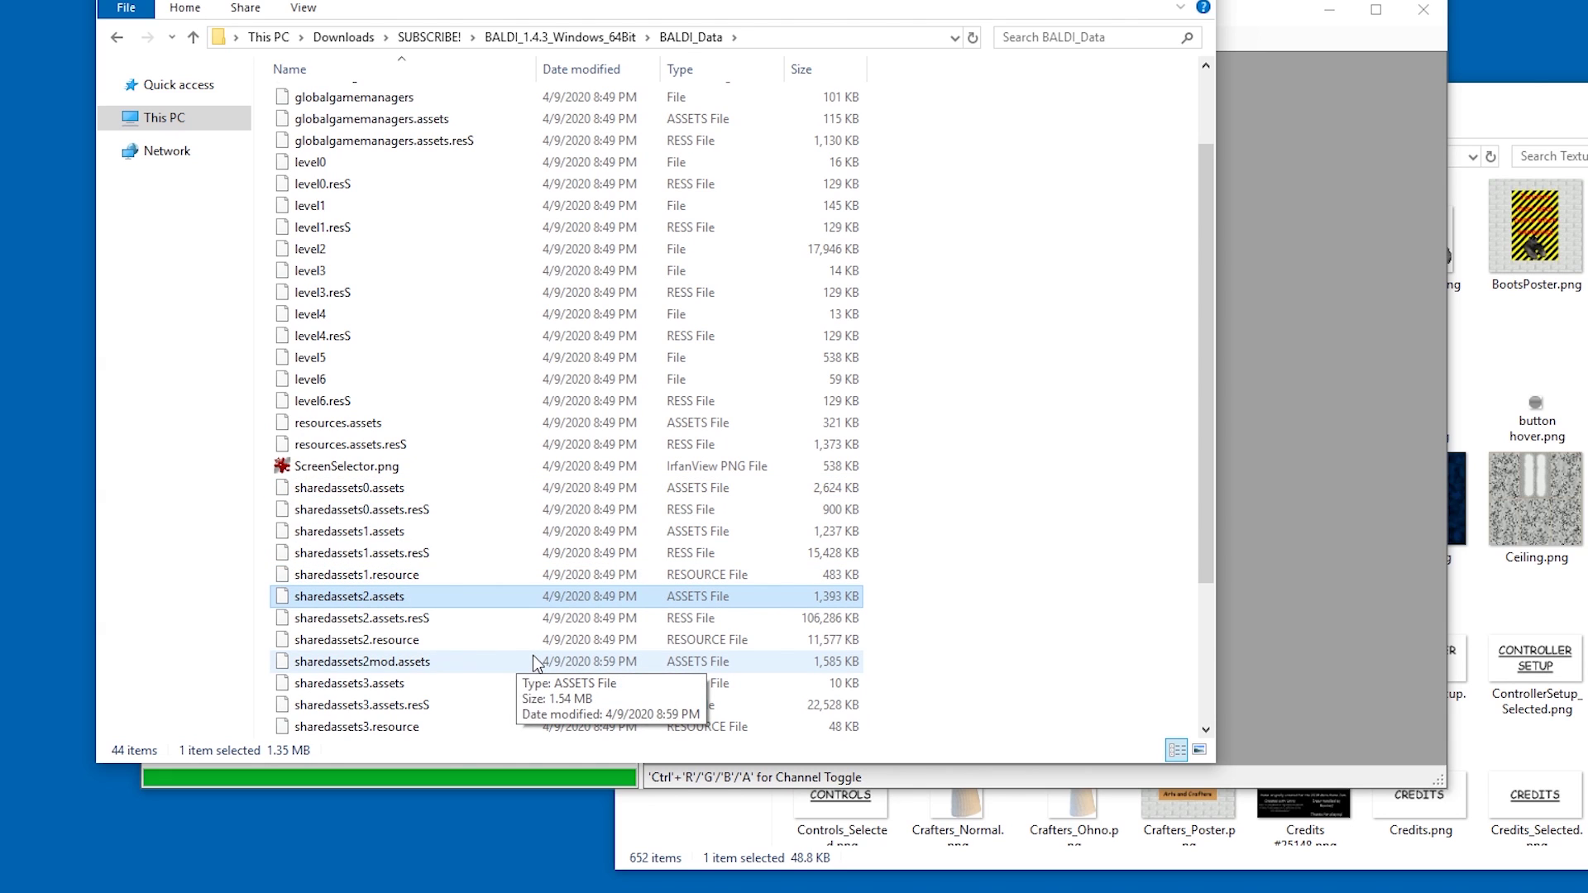
left_click(429, 597)
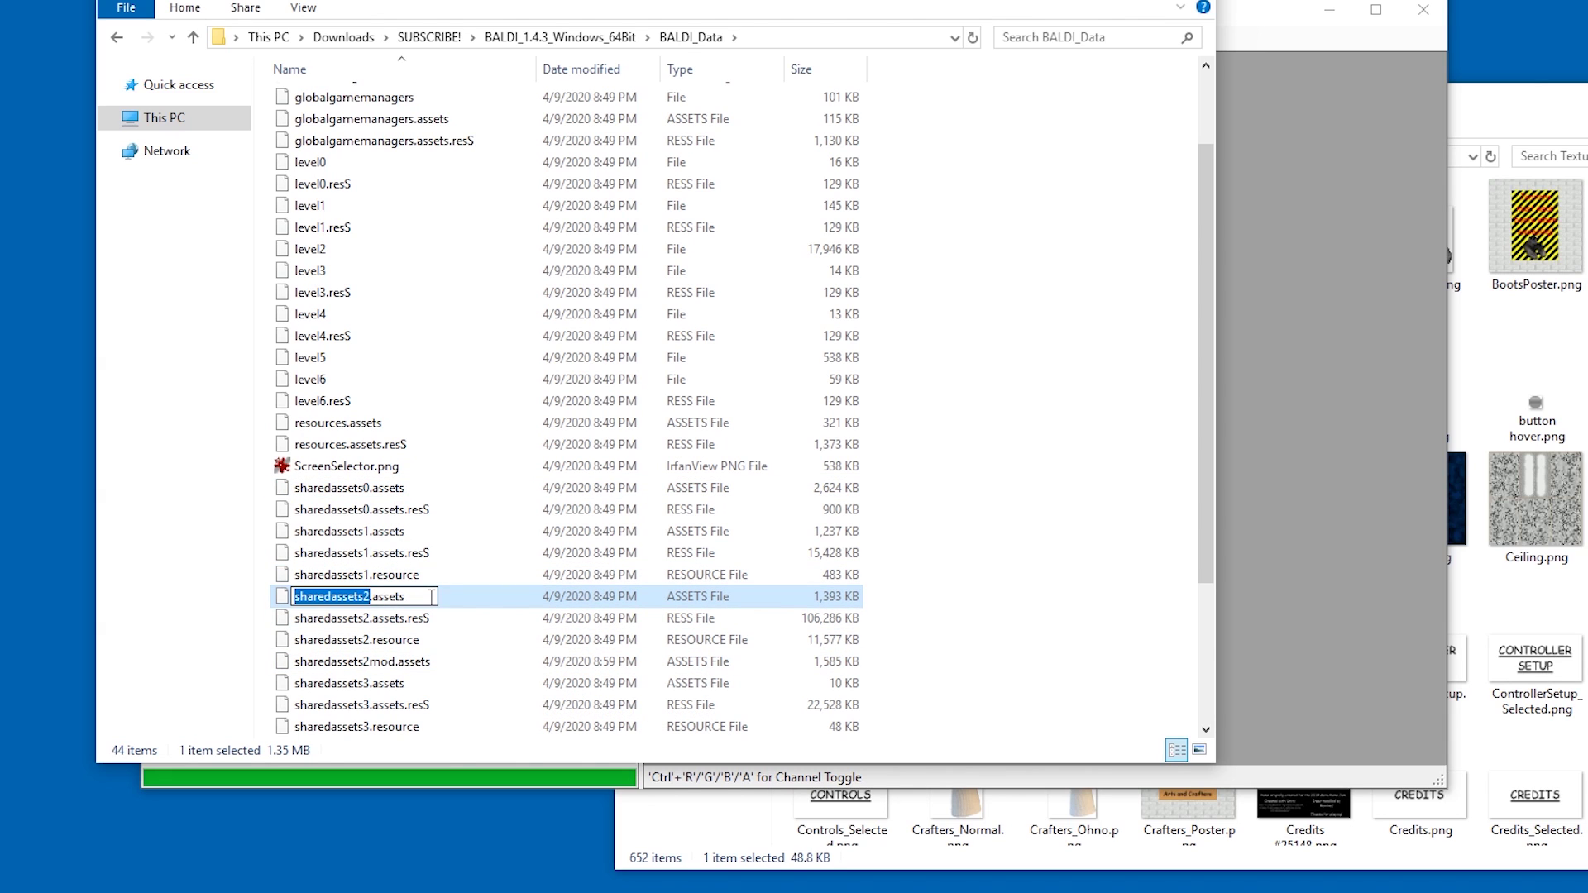
key("Left")
type("orig")
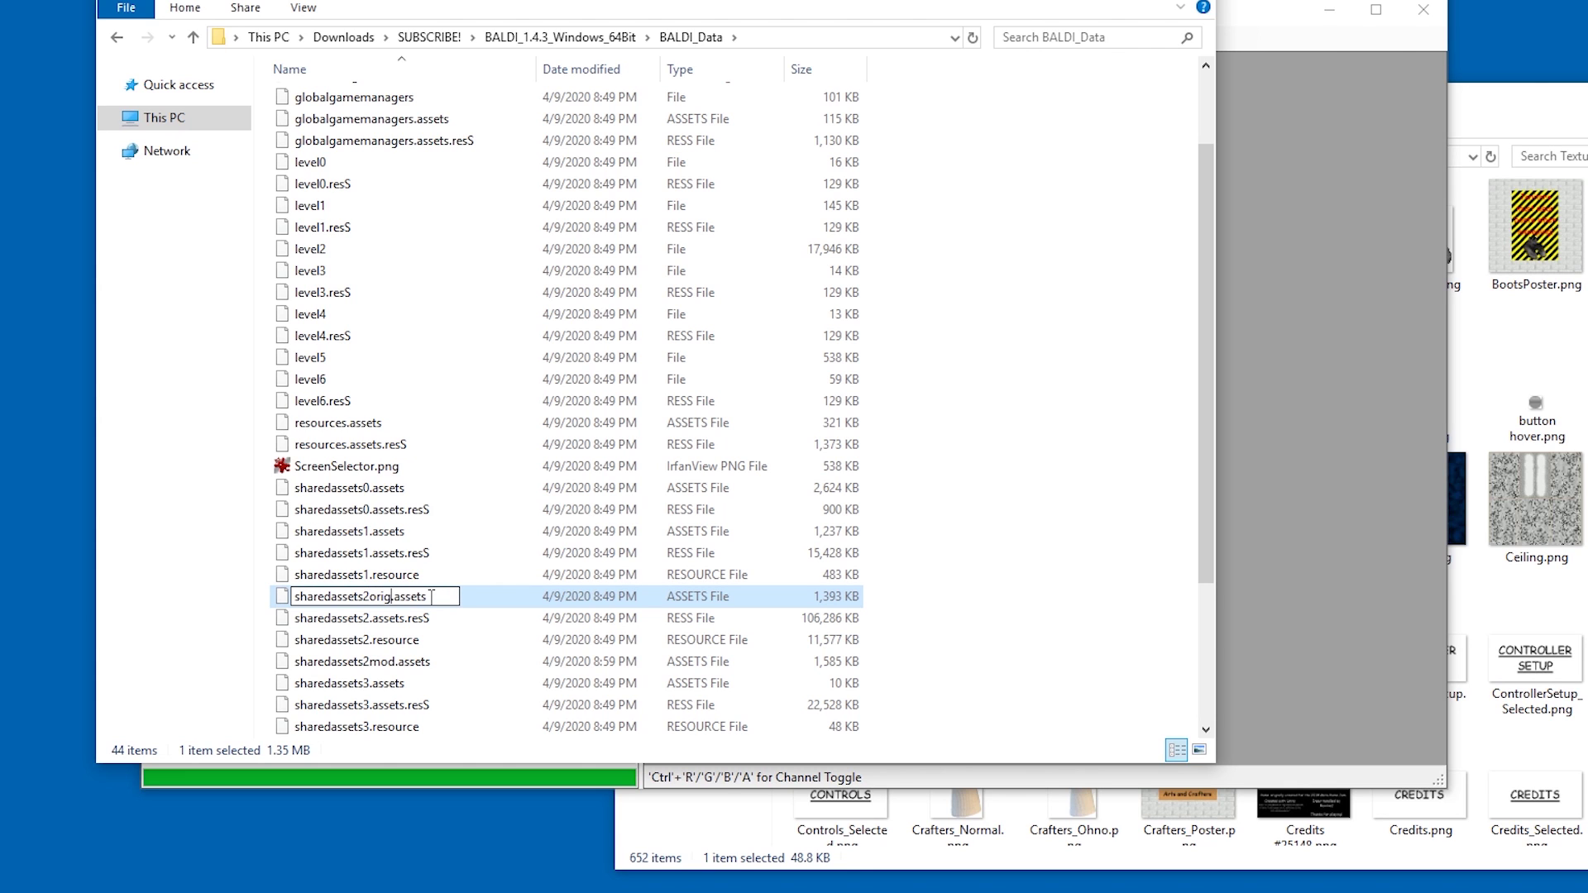
key("Return")
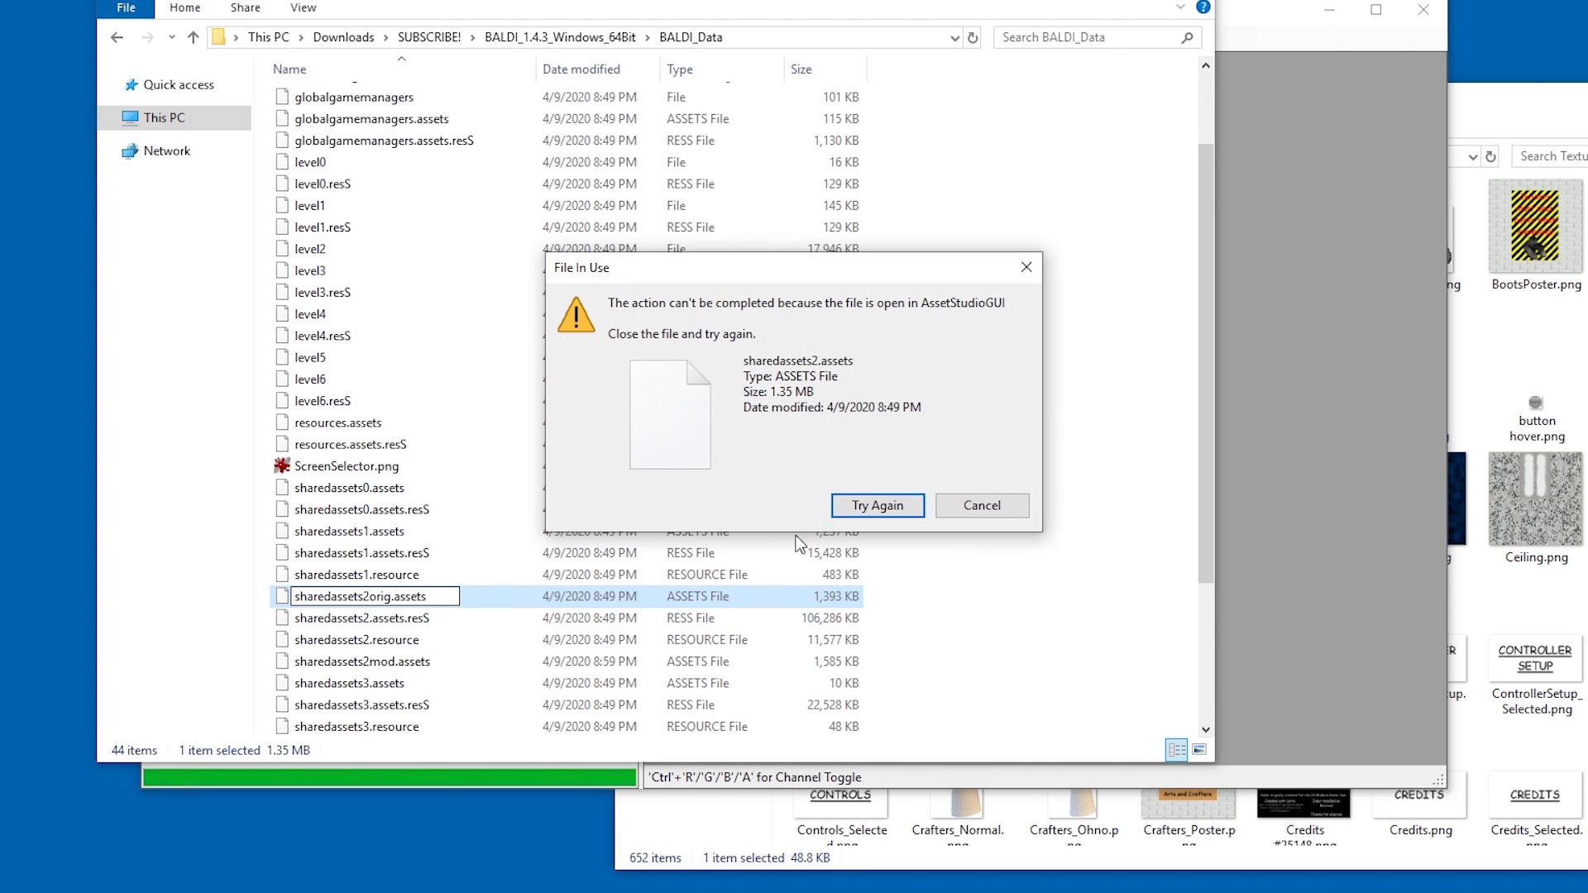
left_click(1335, 421)
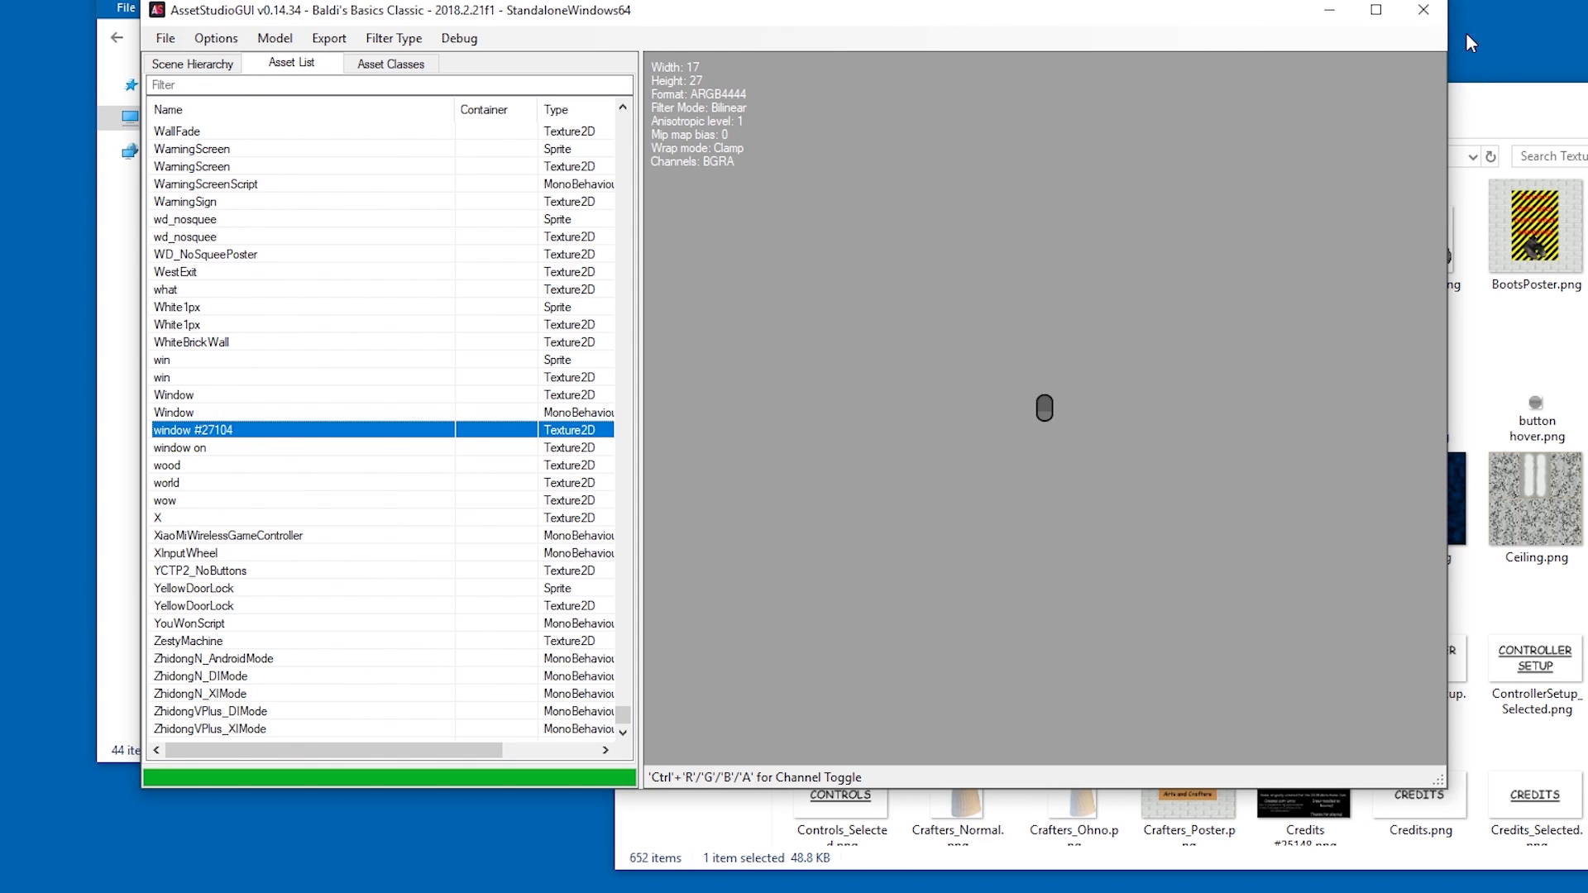
left_click(1421, 10)
left_click(875, 506)
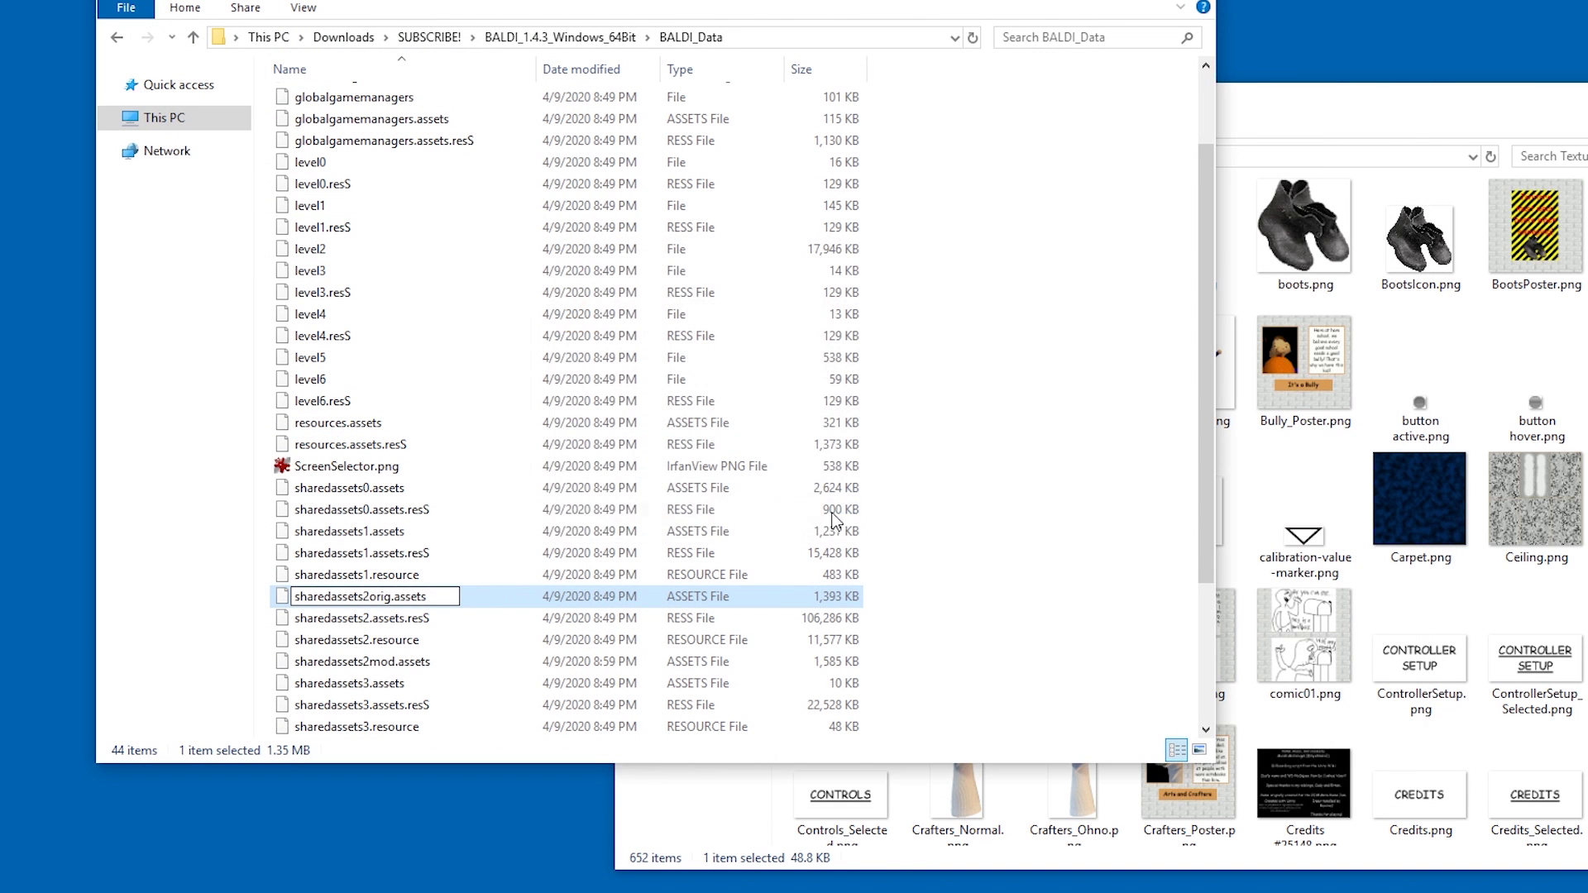
Rename sharedassets2mod.assets to sharedassets2.assets.
left_click(403, 642)
left_click(390, 640)
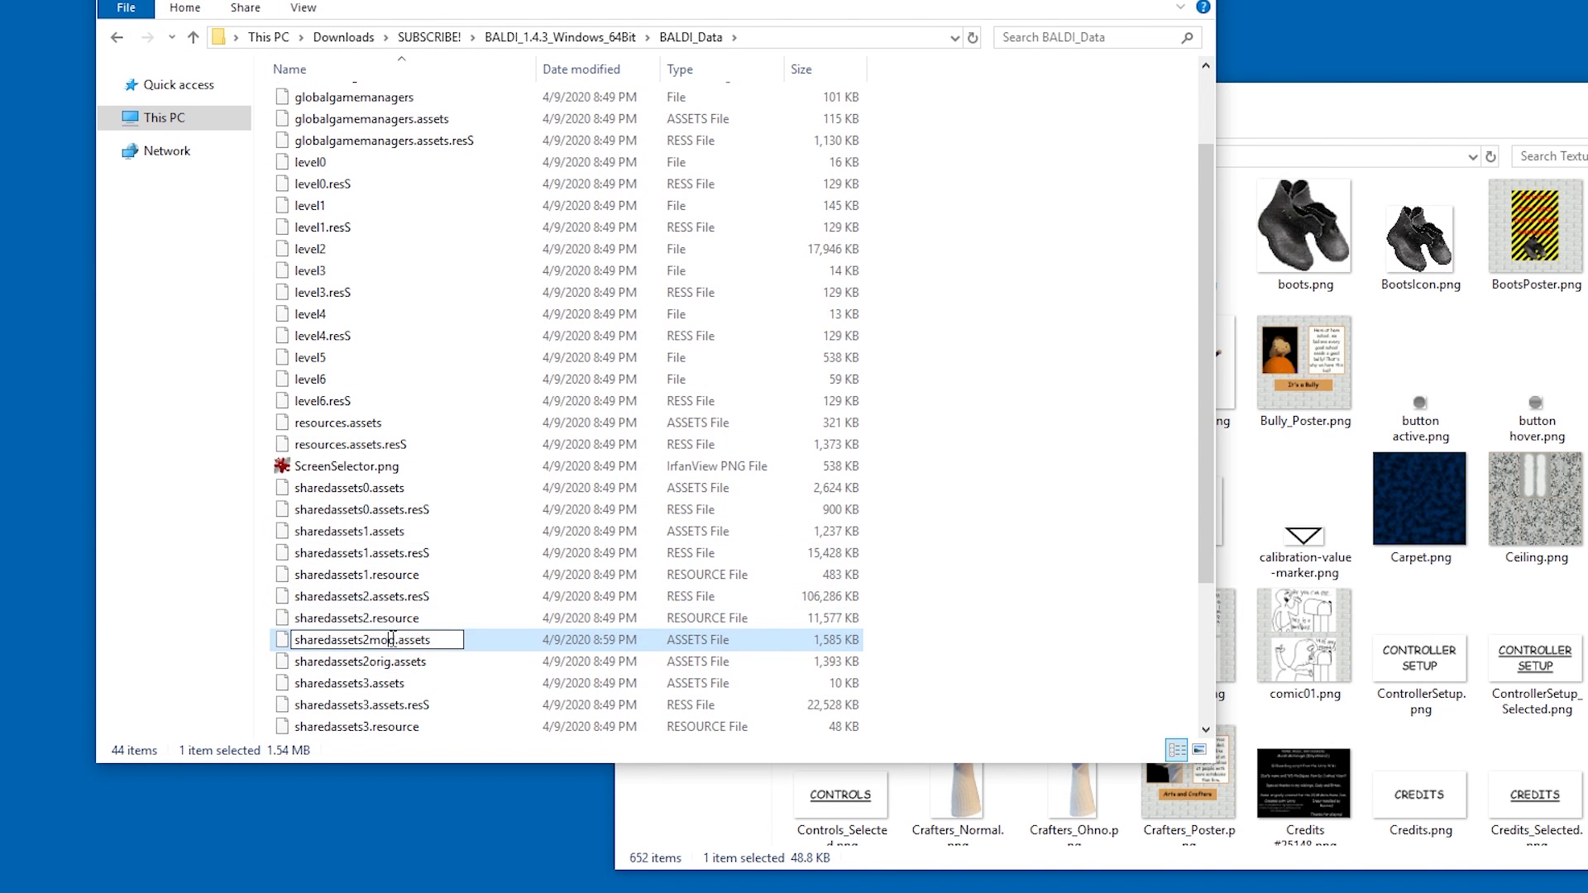
key("BackSpace")
key("BackSpace")
key("BackSpace")
key("Delete")
type("2")
key("Return")
Launch BALDI.exe from the BALDI_1.4.3_Windows_64Bit folder, continue past the warning screen, and start a game.
key("alt+Up")
key("Down")
key("Down")
key("Return")
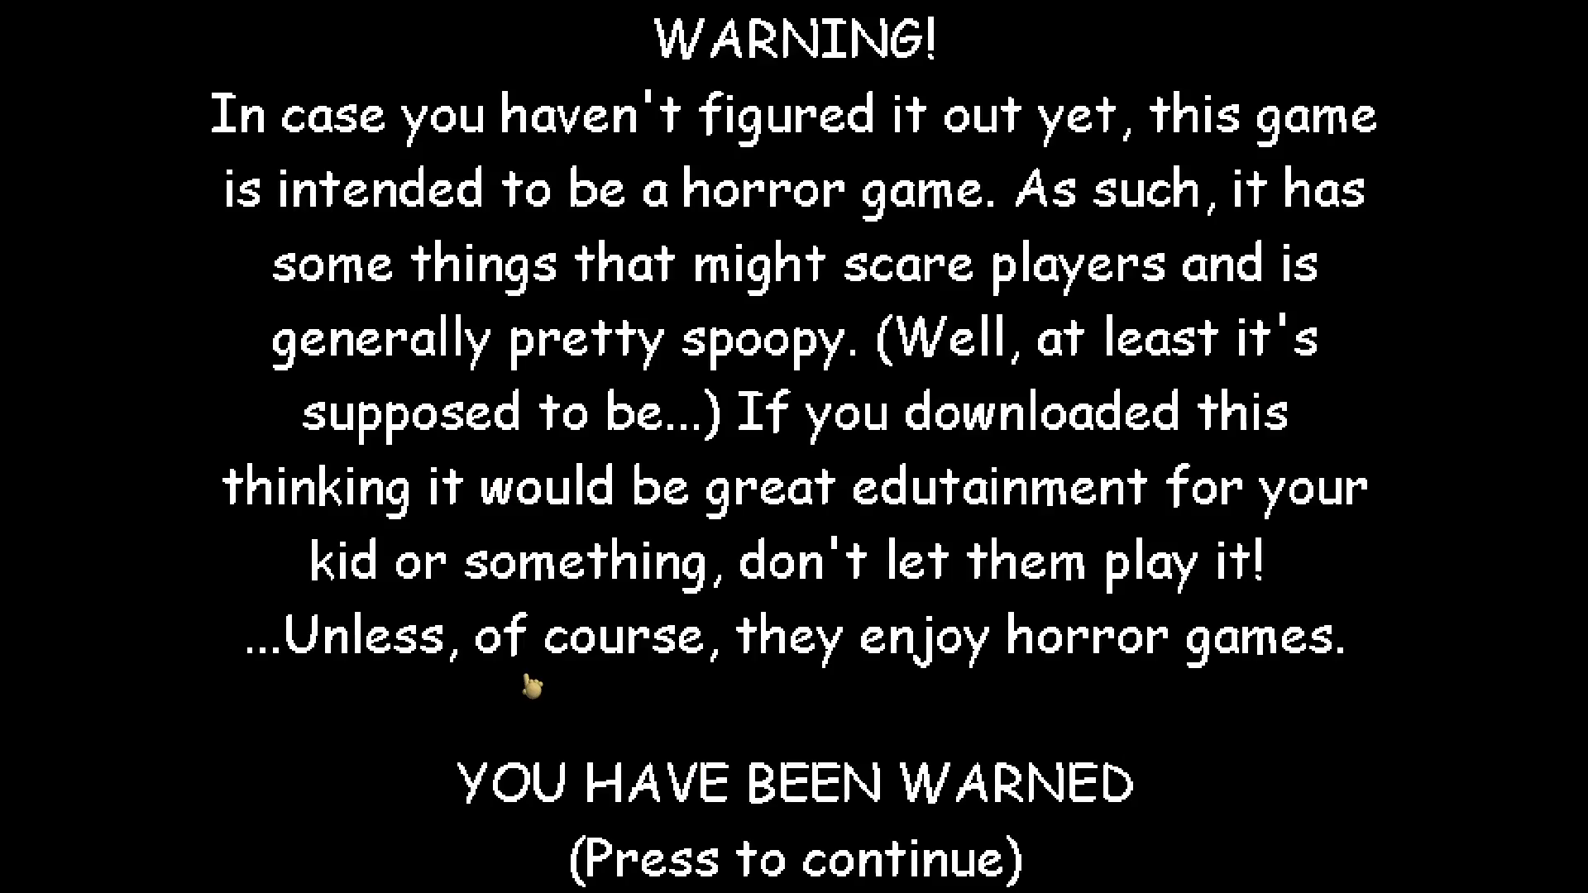
left_click(531, 686)
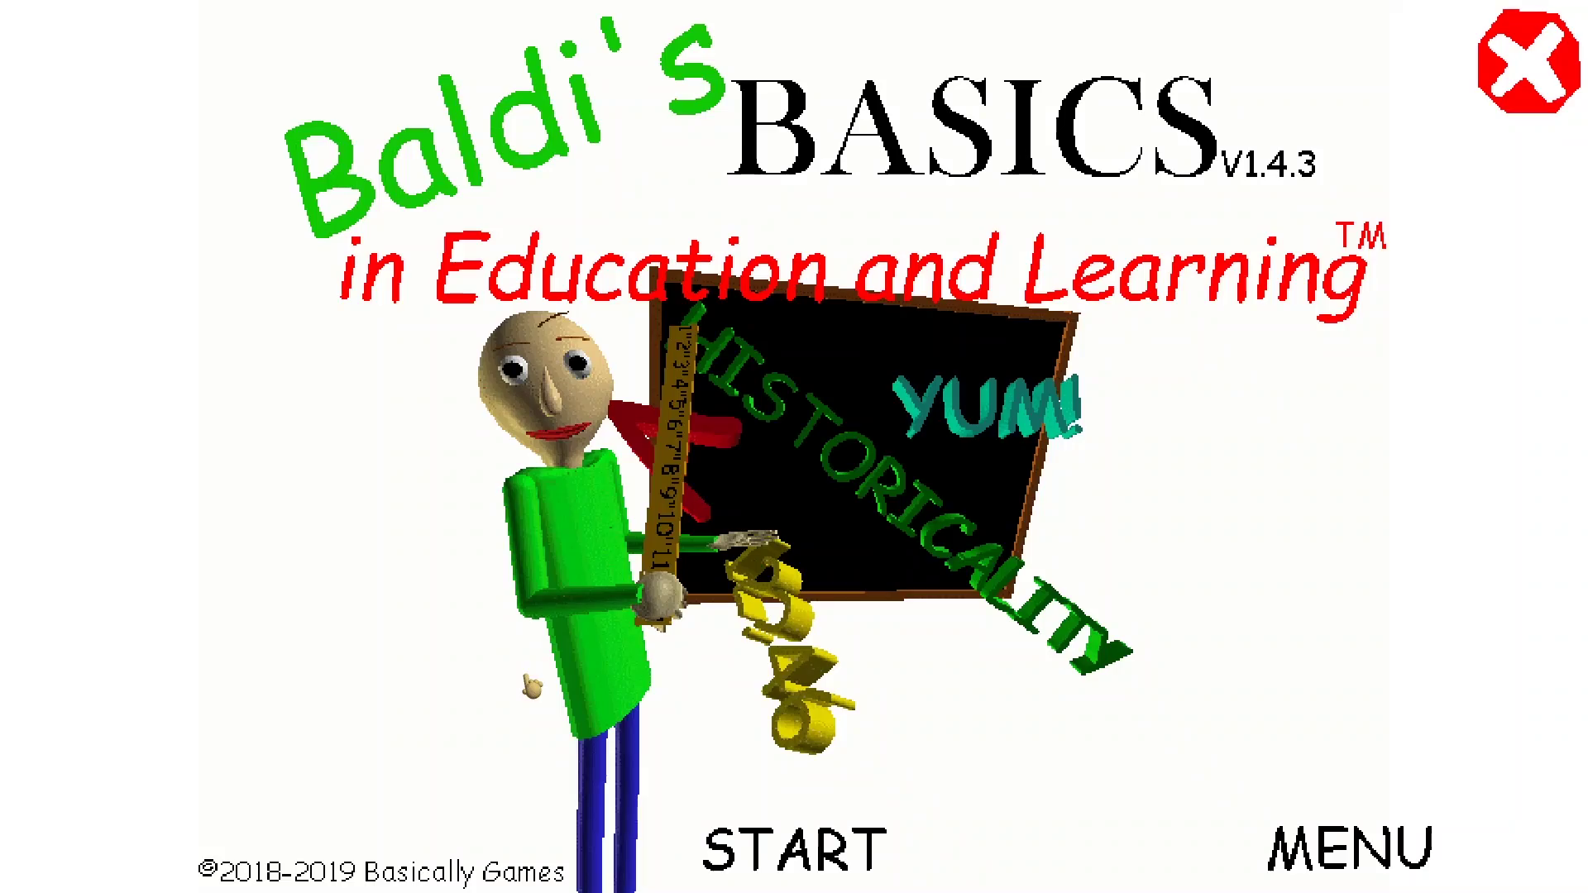
left_click(831, 827)
left_click(860, 382)
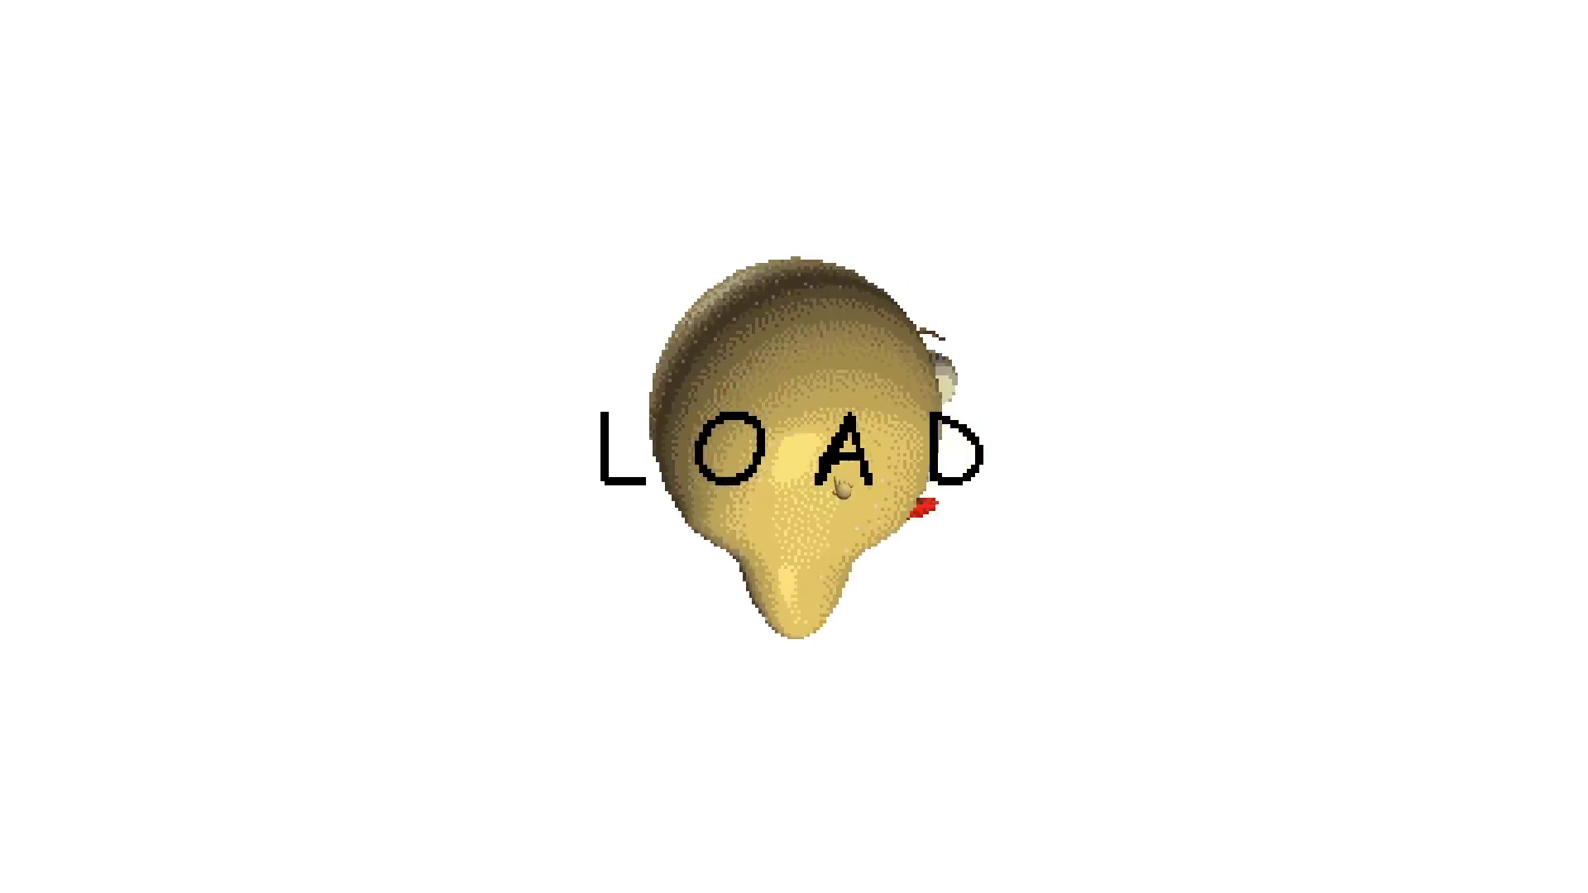
Walk through the school's classrooms to check the modified chalkboard texture, and quit the game.
key("shift+s")
key("shift+w")
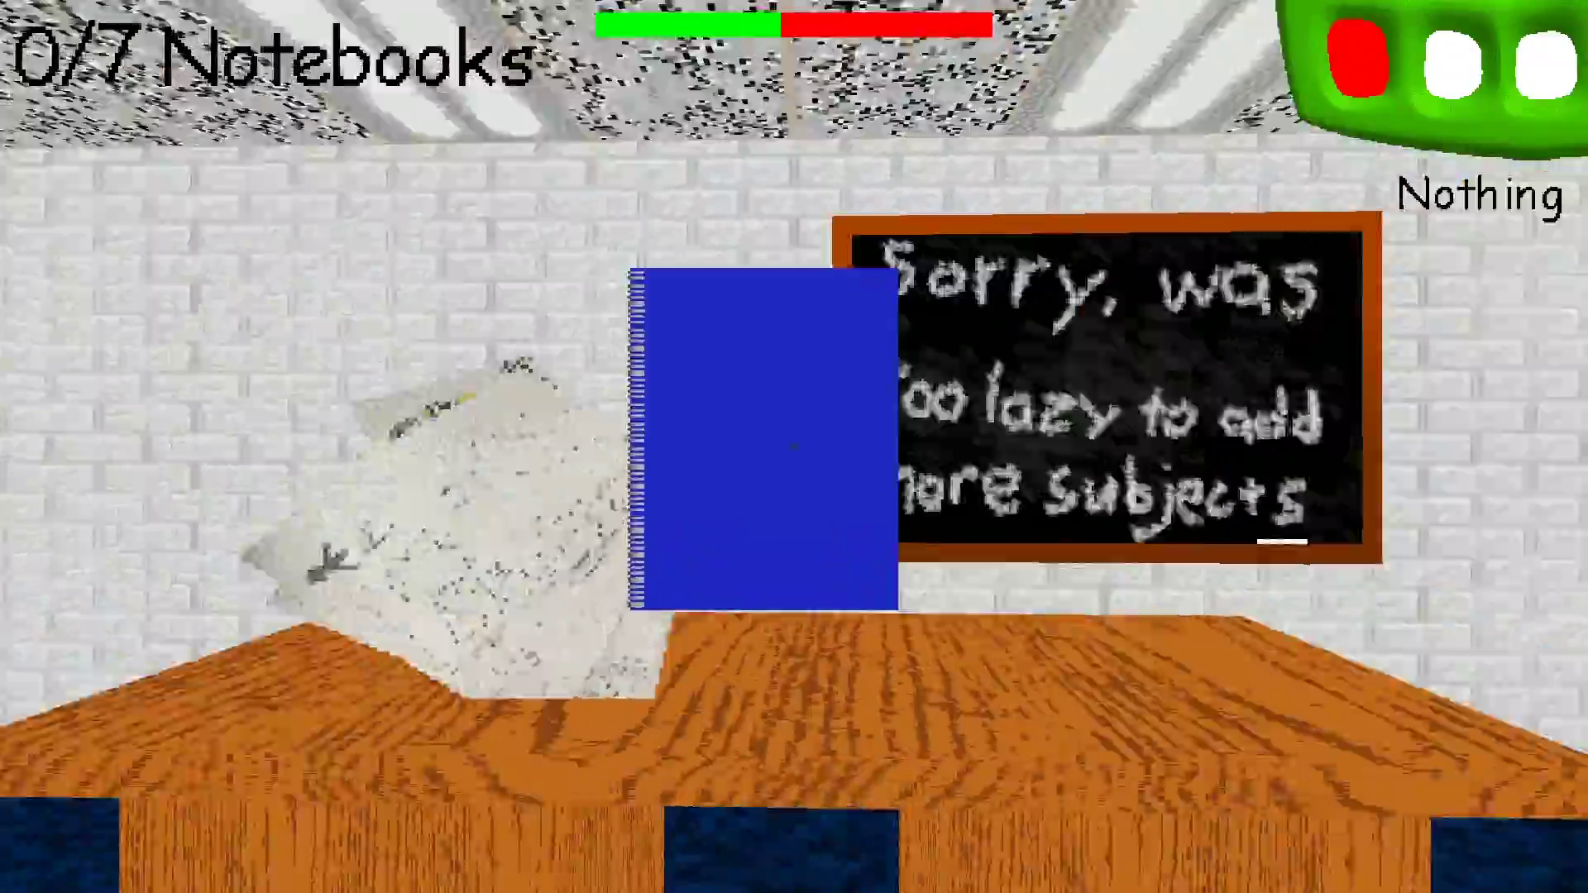
left_click(792, 447)
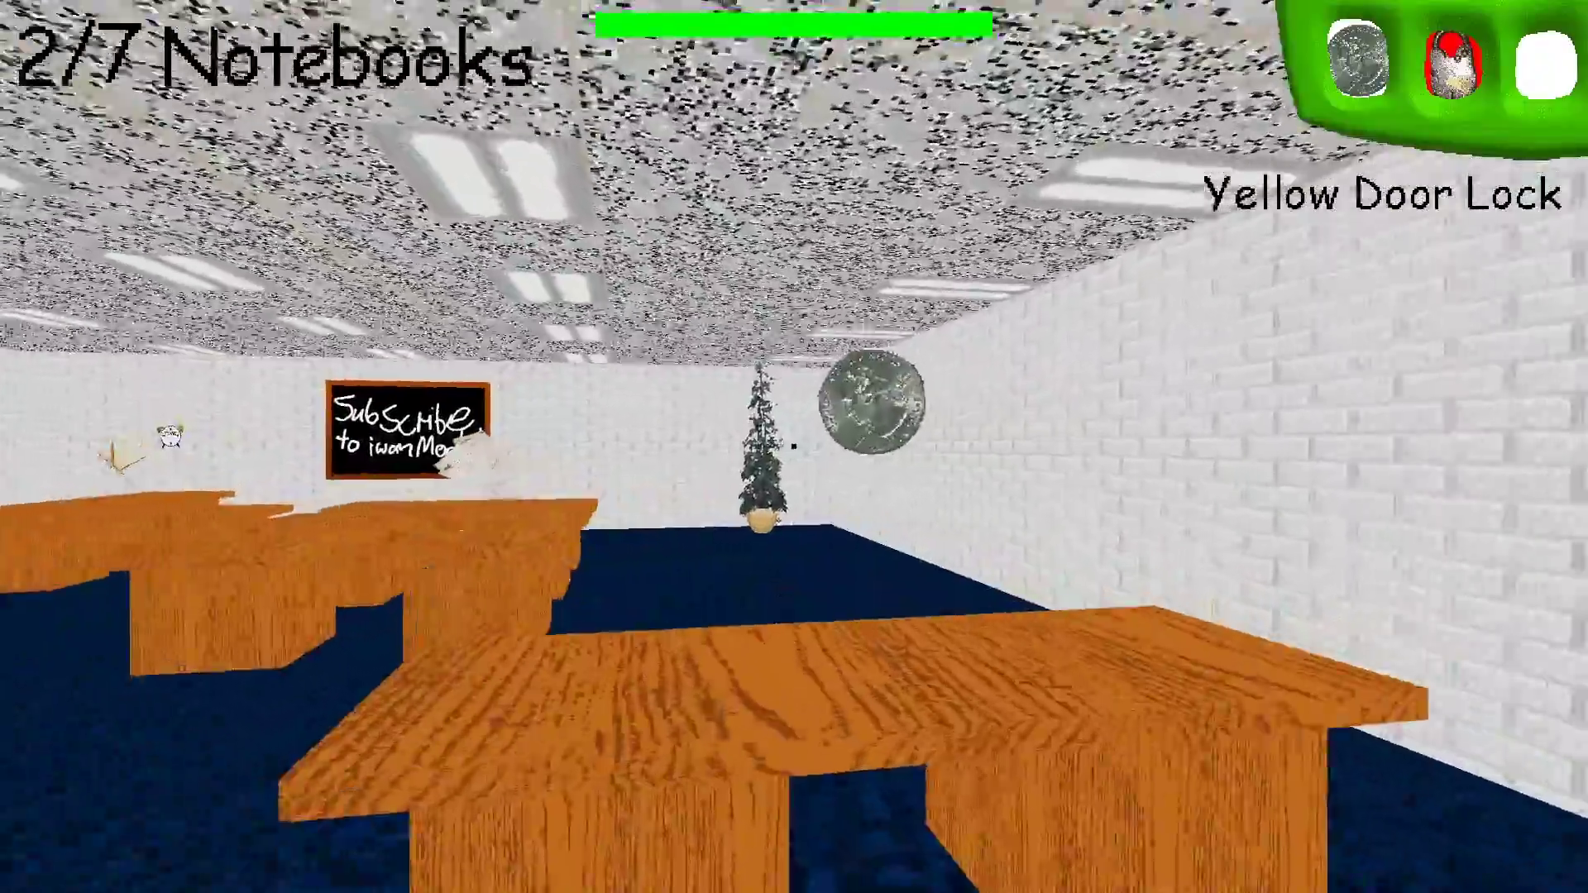
left_click(793, 446)
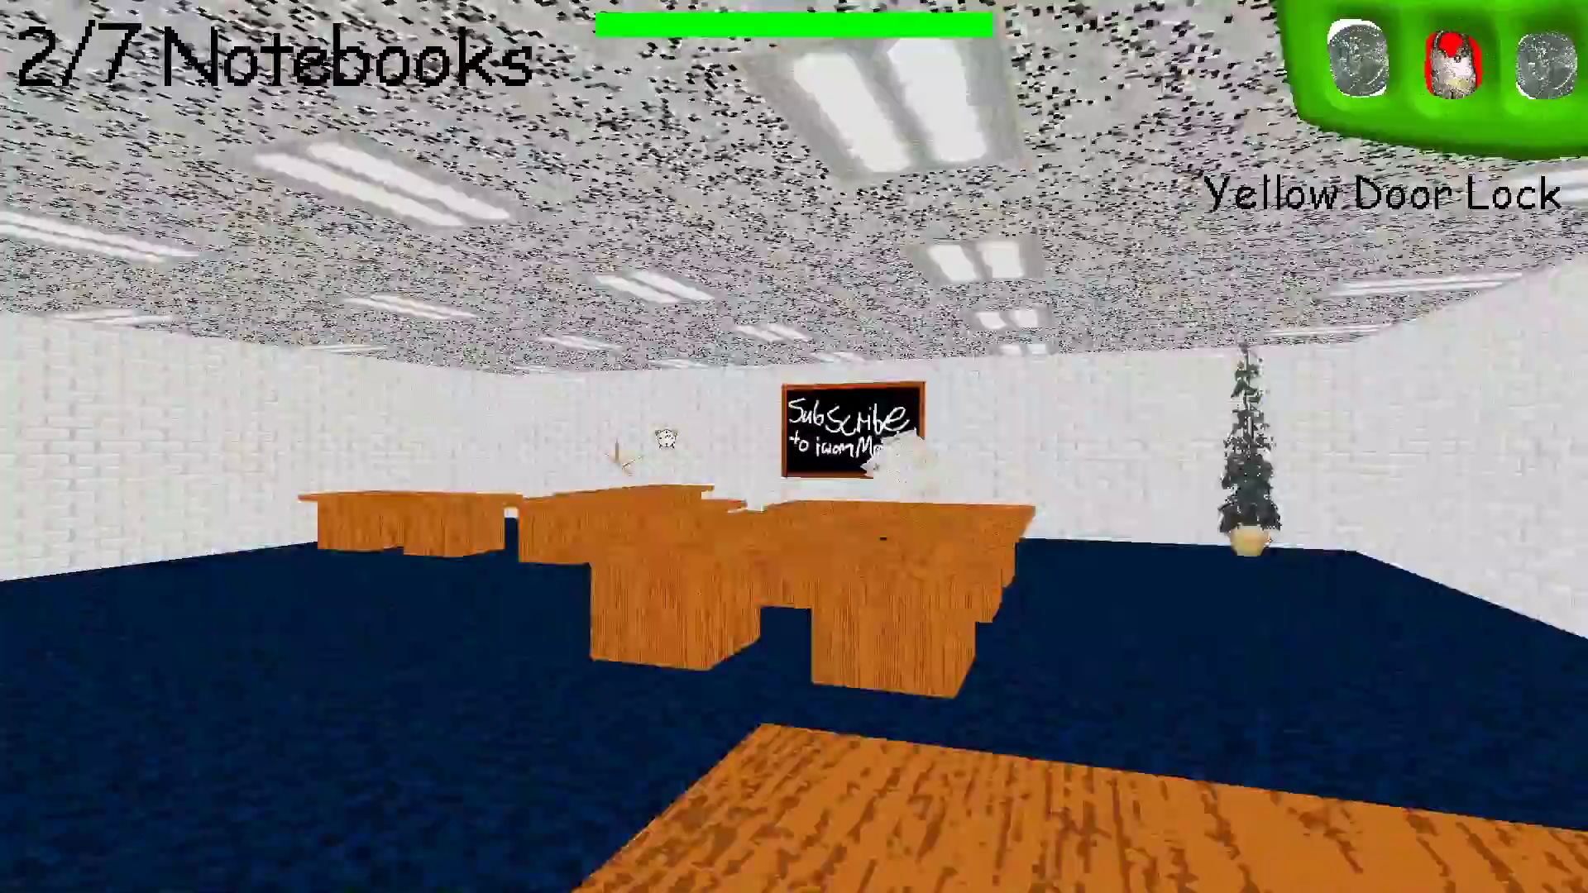
scroll(793, 446, "down", 1)
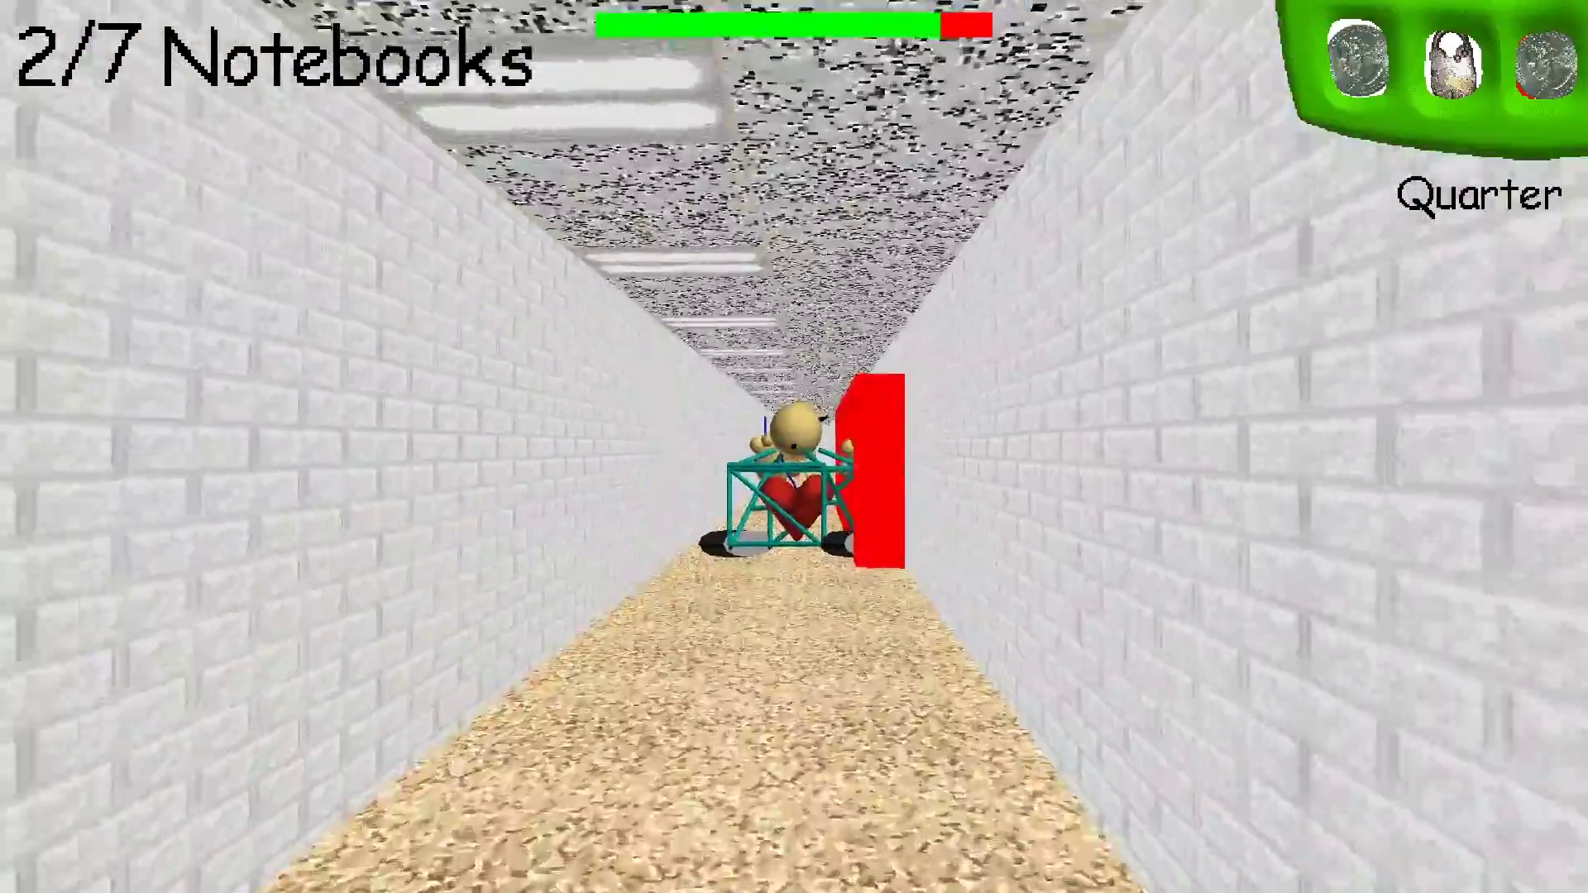
key("2")
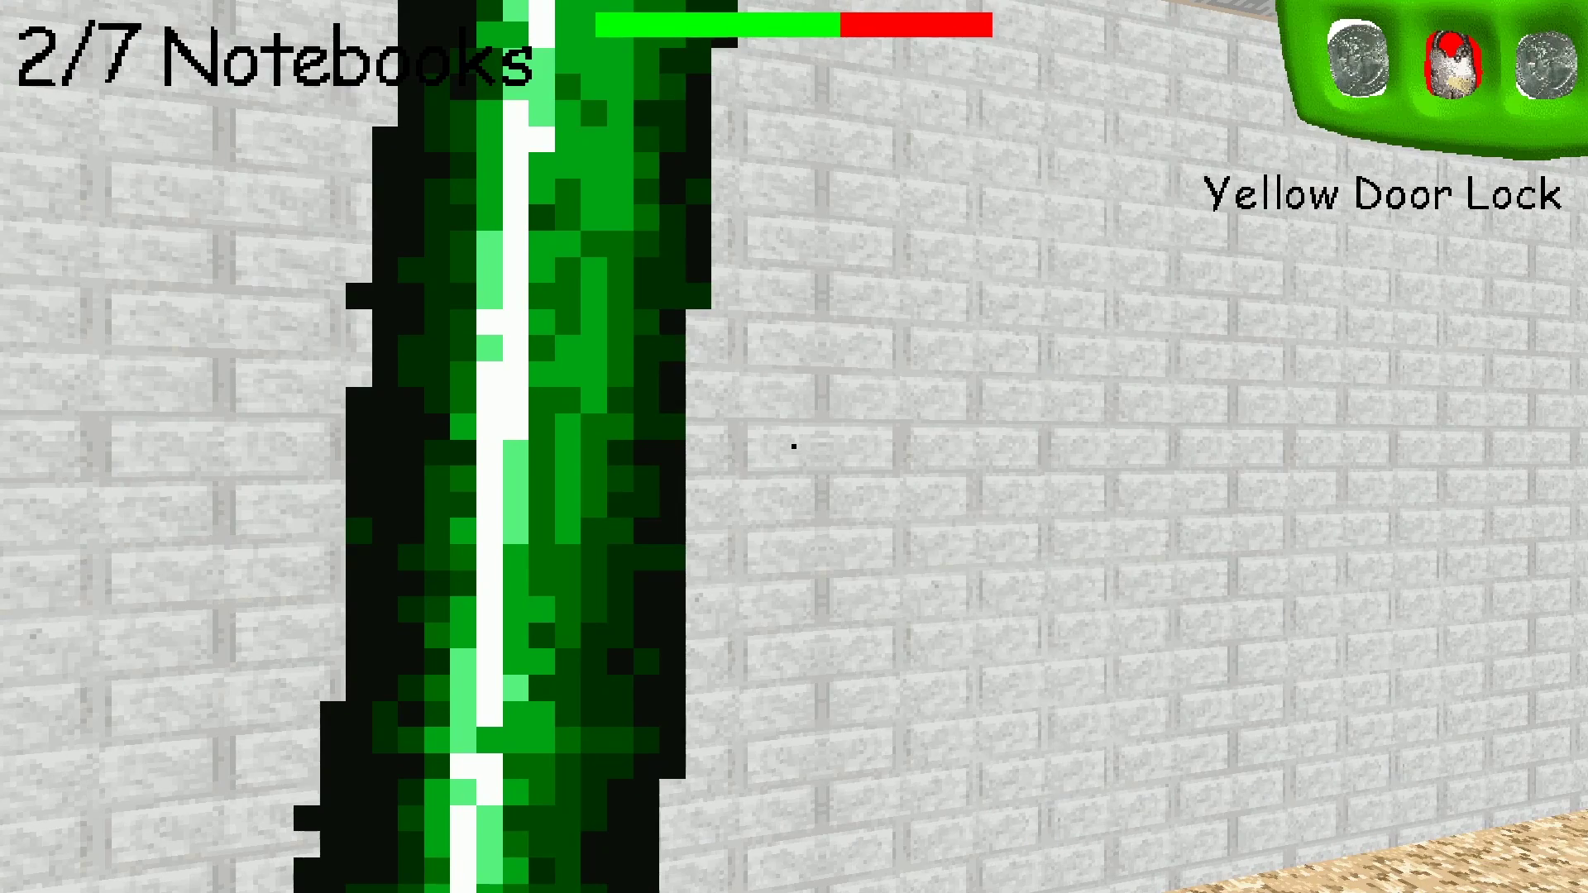
key("alt+F4")
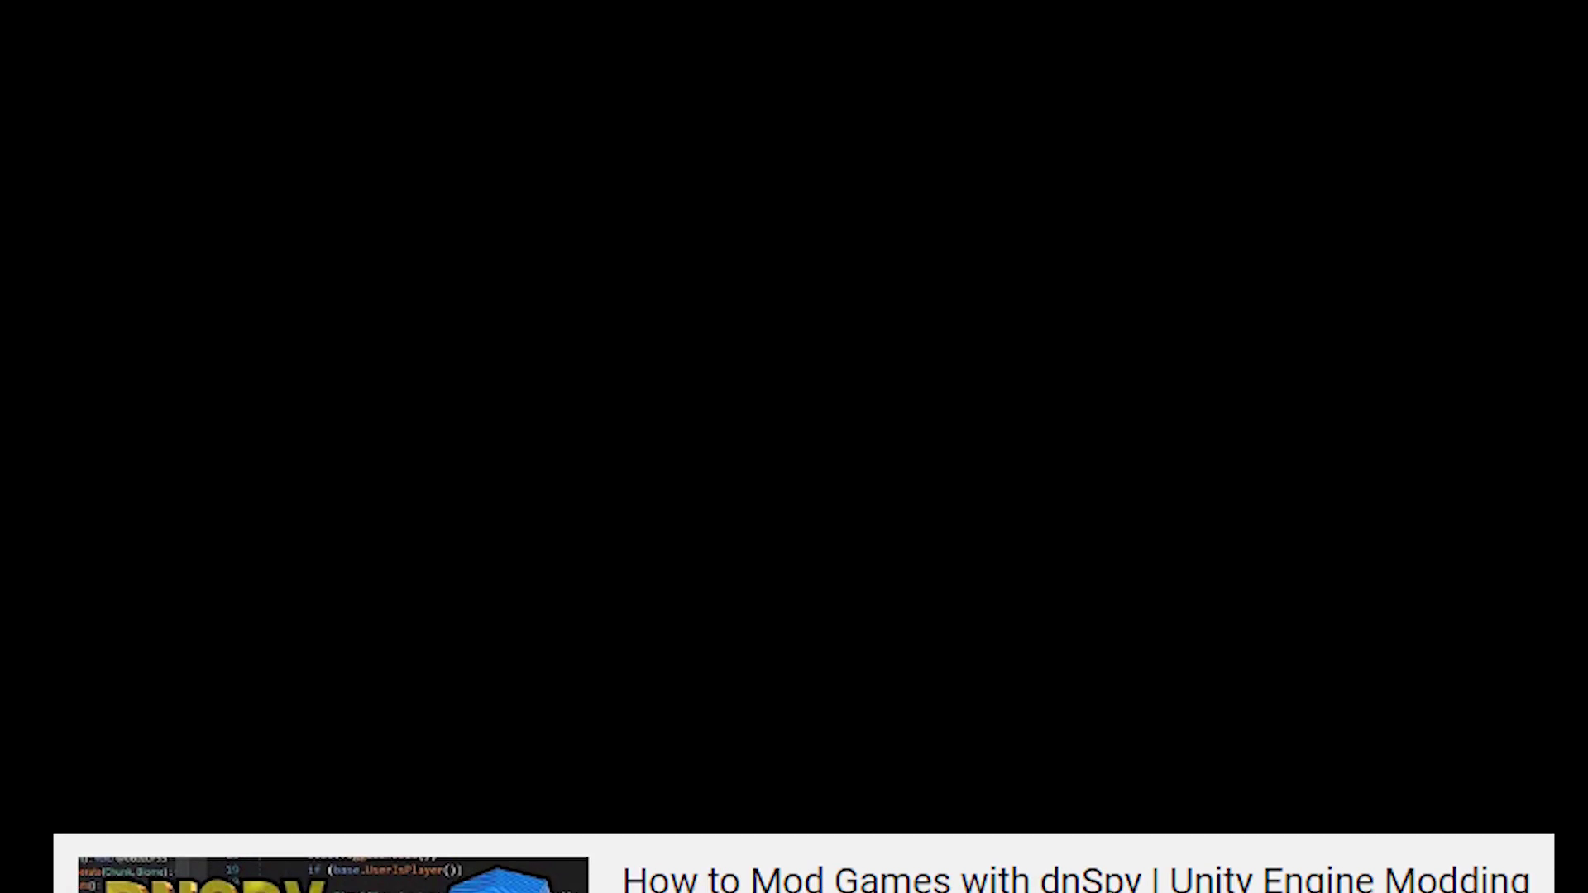